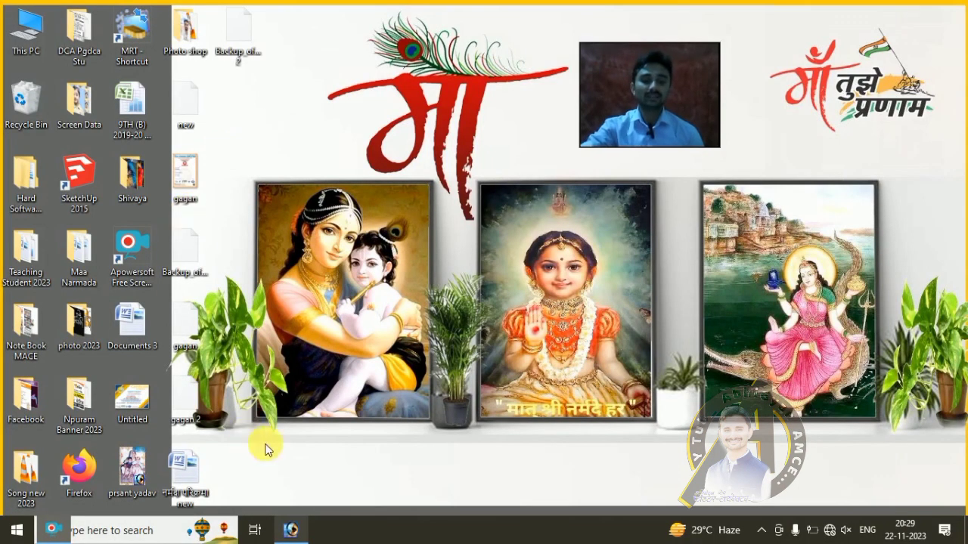
Step: Close the edited selfie and the roadside photo, discarding unsaved changes in both
click(290, 529)
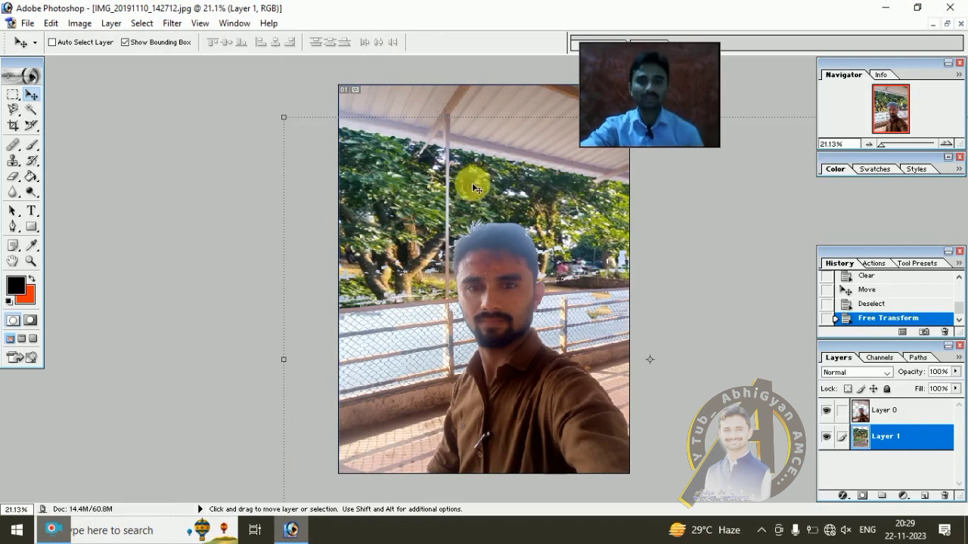
key(ctrl+0)
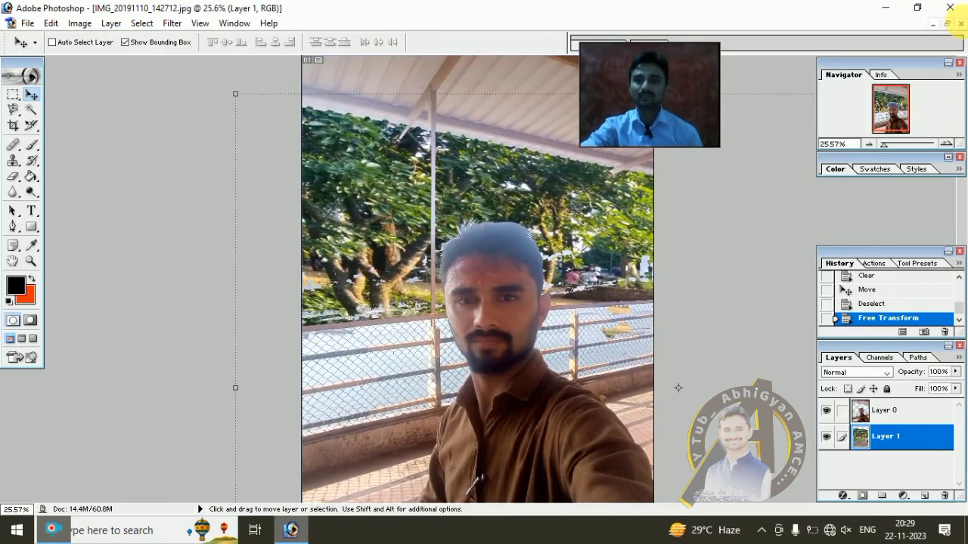
click(960, 24)
click(482, 207)
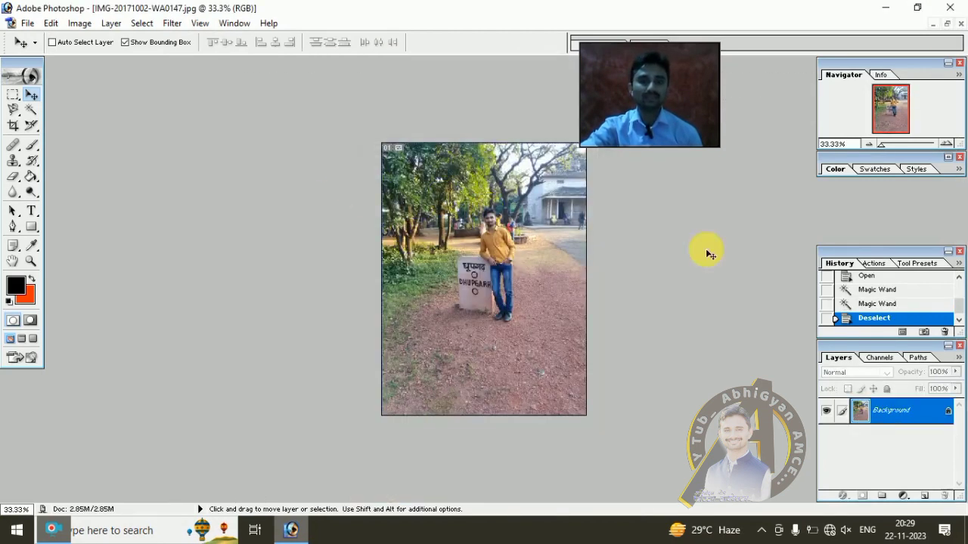
click(960, 23)
click(480, 208)
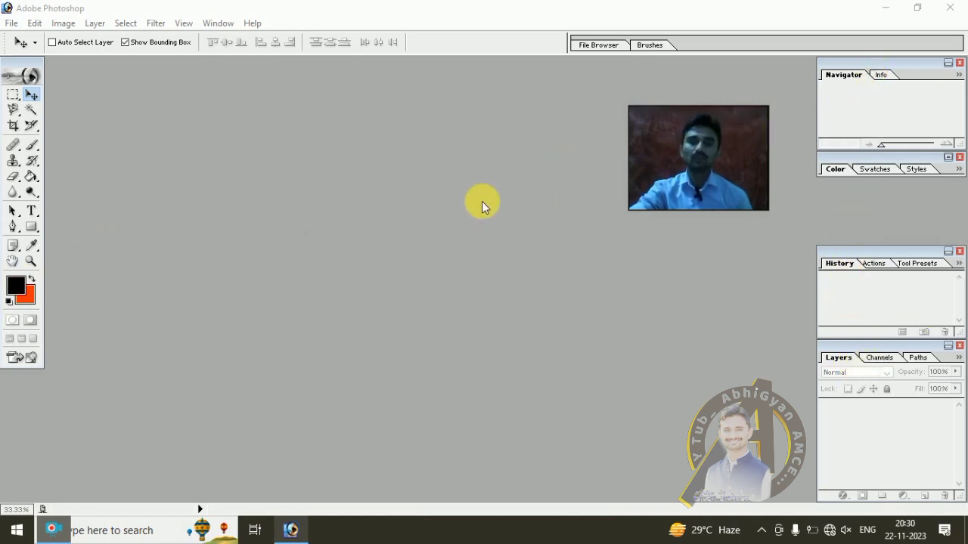
Step: Open IMG-20171002-WA0147.jpg from the file browser and maximize its document window
double_click(458, 137)
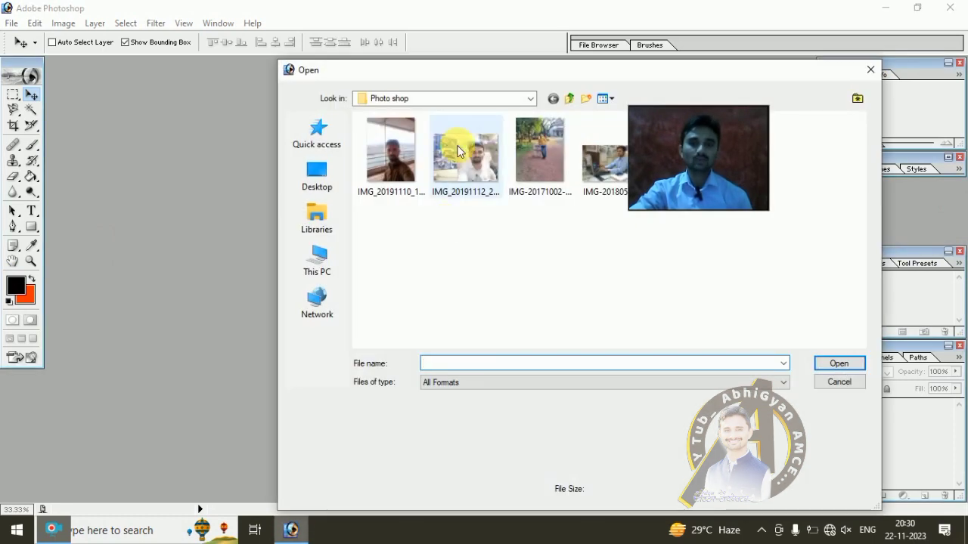
click(457, 148)
double_click(541, 150)
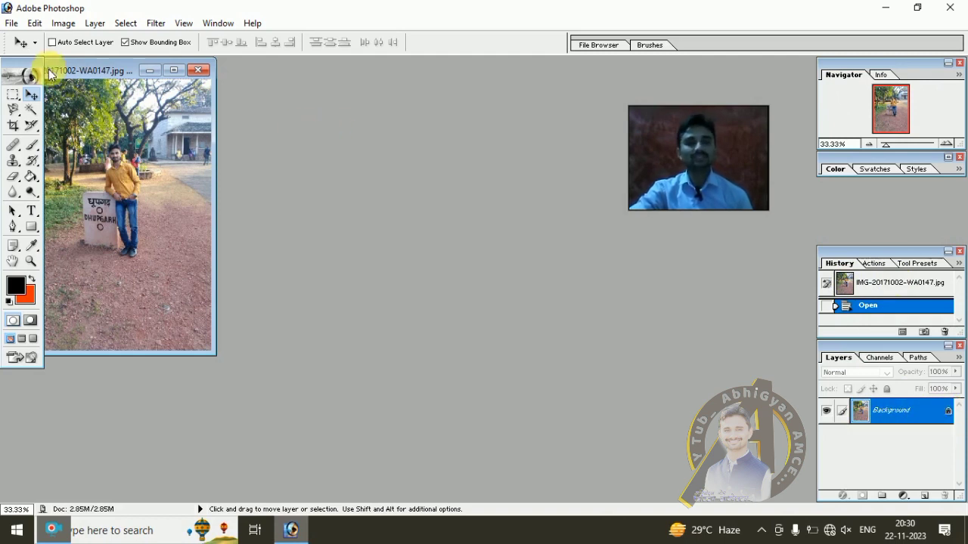
drag(90, 67, 434, 88)
click(520, 87)
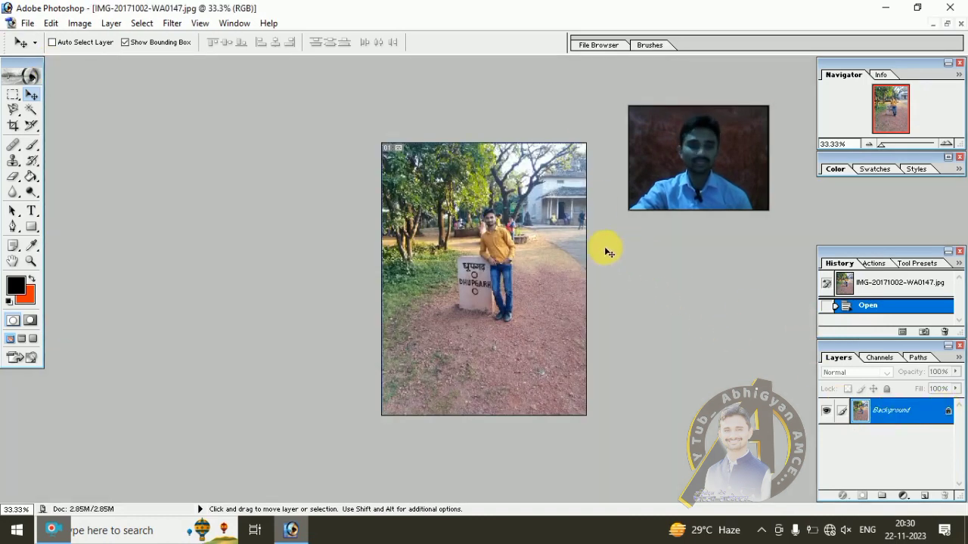
scroll(447, 209, down, 1)
scroll(447, 210, up, 1)
scroll(447, 210, up, 1)
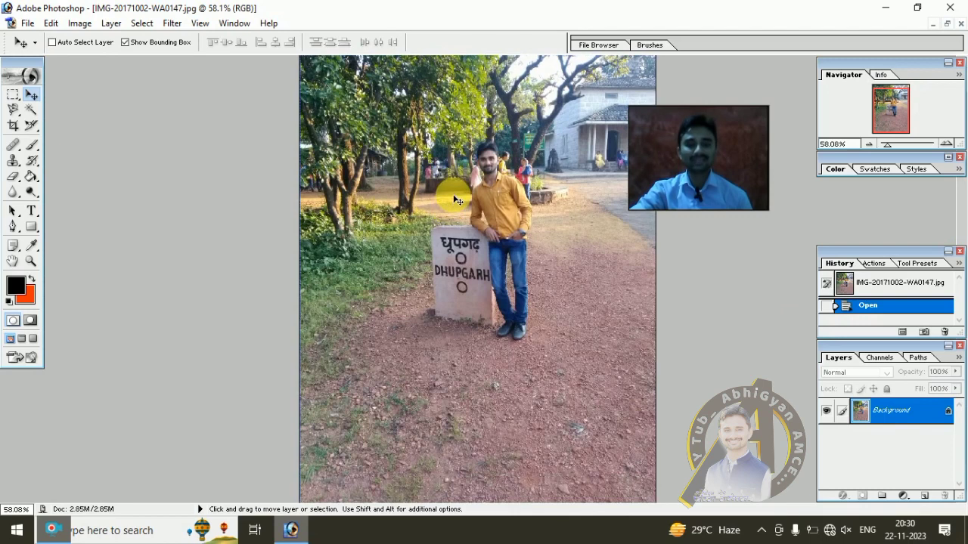
scroll(457, 200, up, 1)
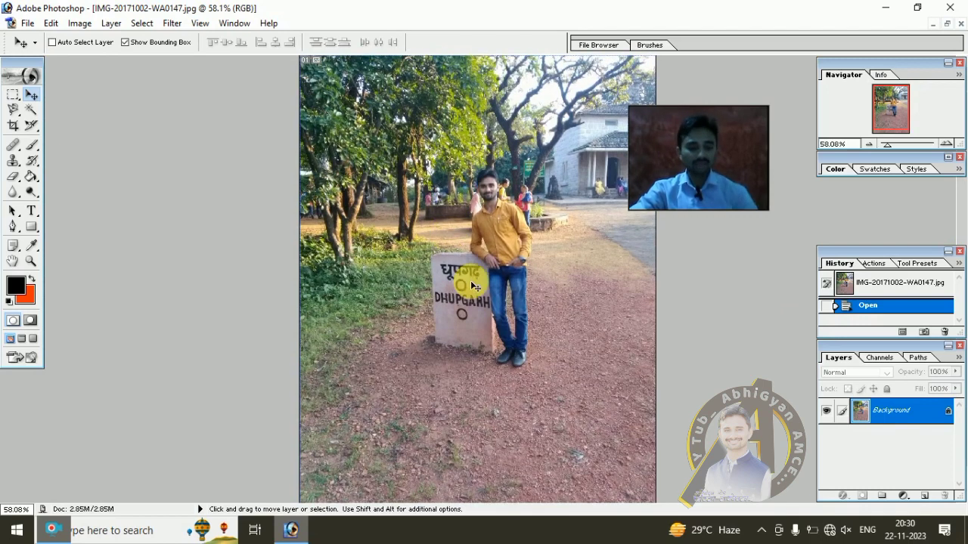
scroll(469, 281, down, 1)
scroll(469, 281, down, 1)
scroll(471, 285, up, 1)
scroll(471, 285, down, 1)
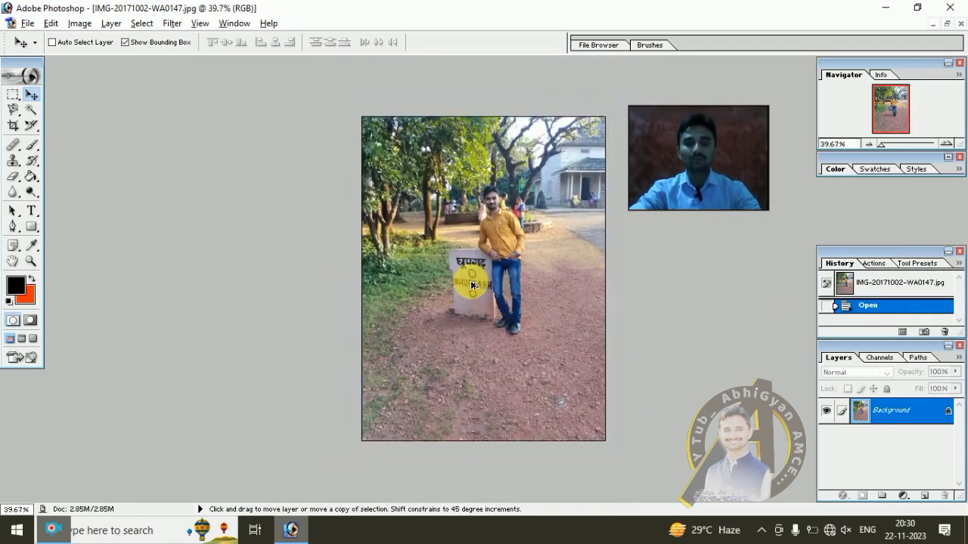
scroll(471, 285, down, 1)
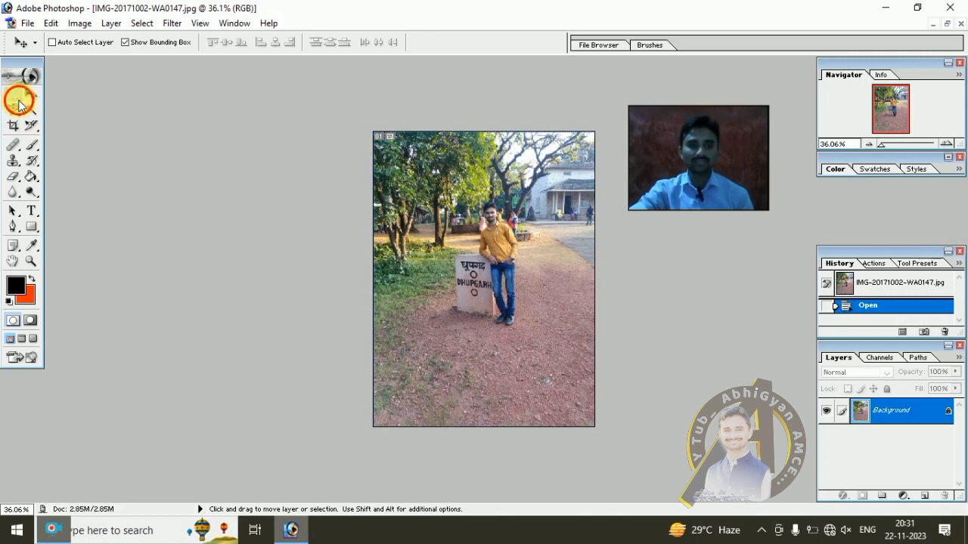
Step: Draw a rectangular marquee over the lower-left ground and switch to the Move tool
click(19, 104)
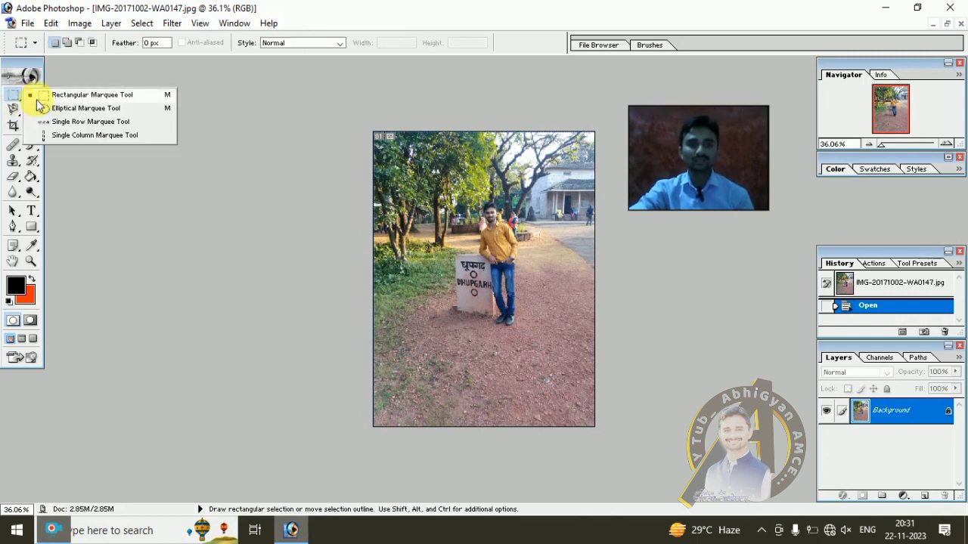
click(75, 95)
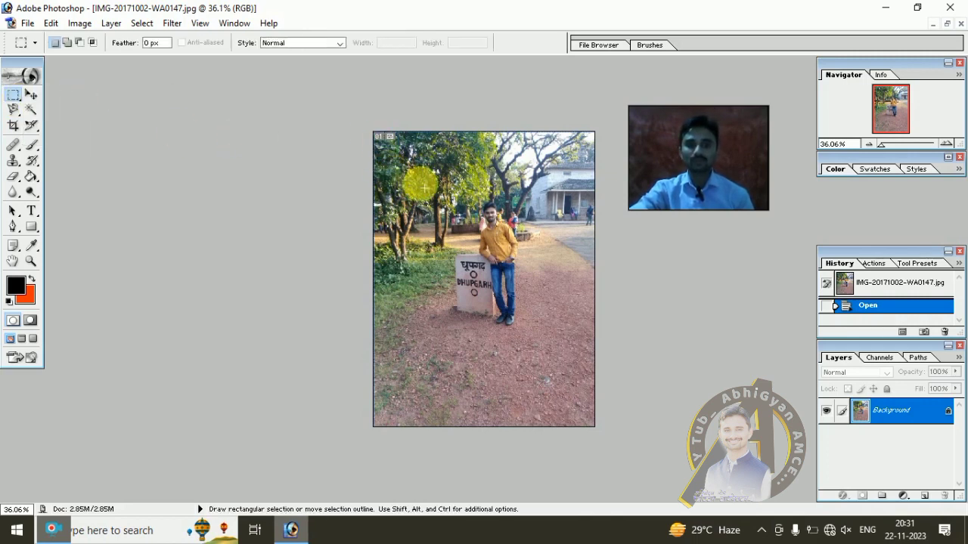
drag(421, 183, 548, 324)
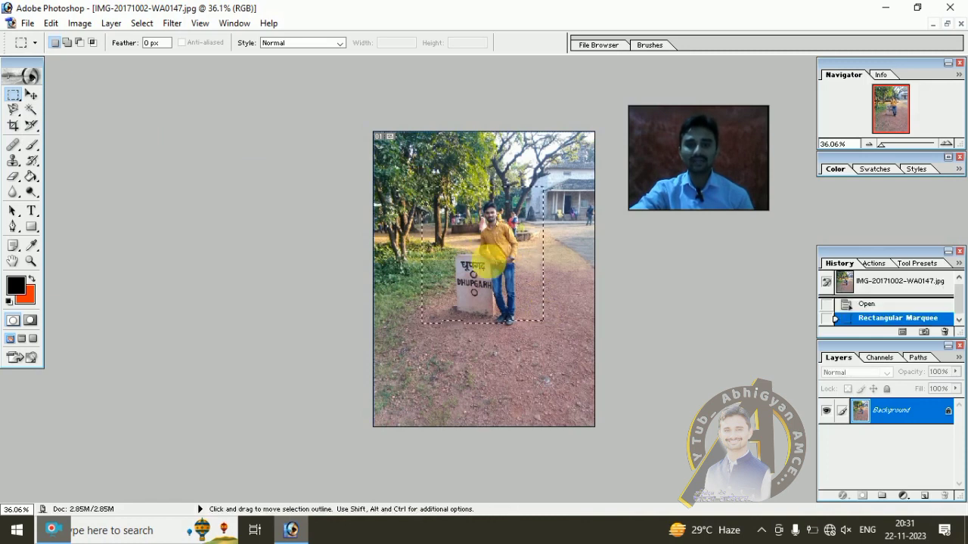
mouse_move(491, 257)
mouse_down()
mouse_move(432, 367)
mouse_move(508, 241)
mouse_move(531, 349)
mouse_move(549, 349)
mouse_up()
click(31, 94)
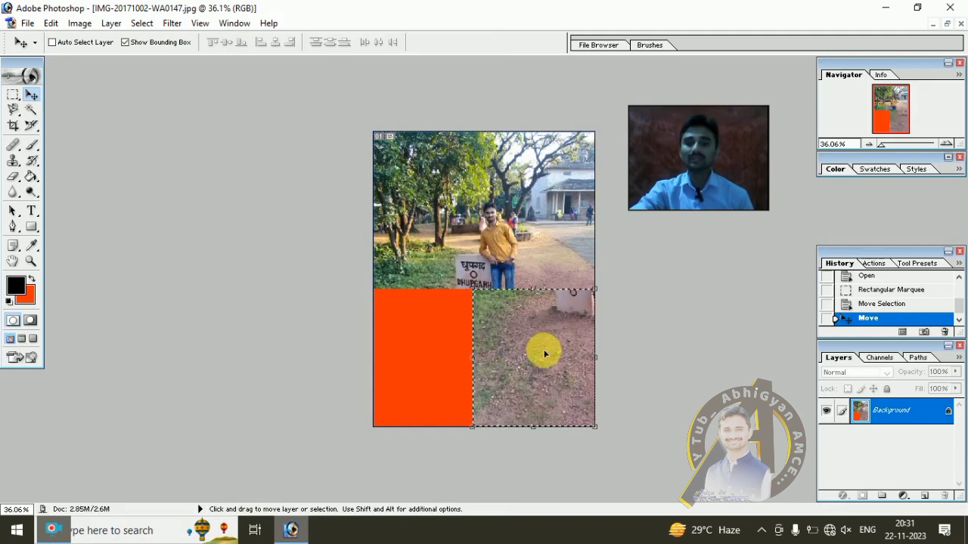
Step: Convert the background to Layer 0, trial-move the ground patch left, then undo back
double_click(953, 416)
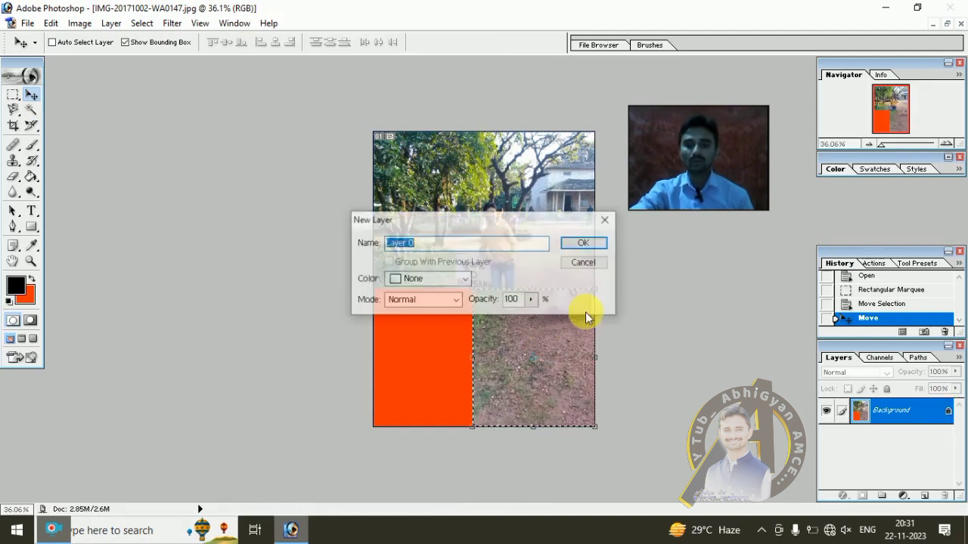
click(601, 243)
mouse_move(518, 328)
mouse_down()
mouse_move(406, 334)
mouse_move(406, 352)
mouse_move(408, 334)
mouse_up()
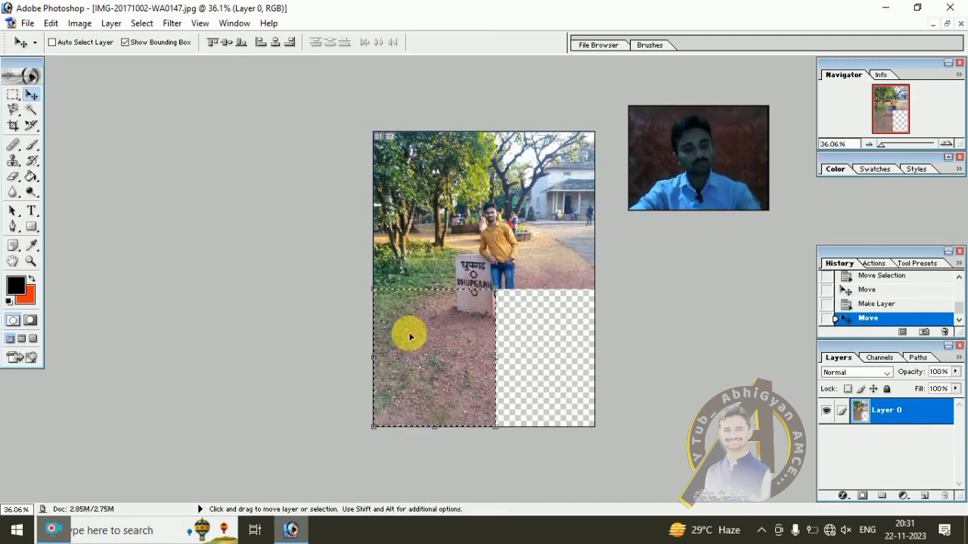
key(ctrl+alt+z)
key(ctrl+alt+z)
key(ctrl+alt+z)
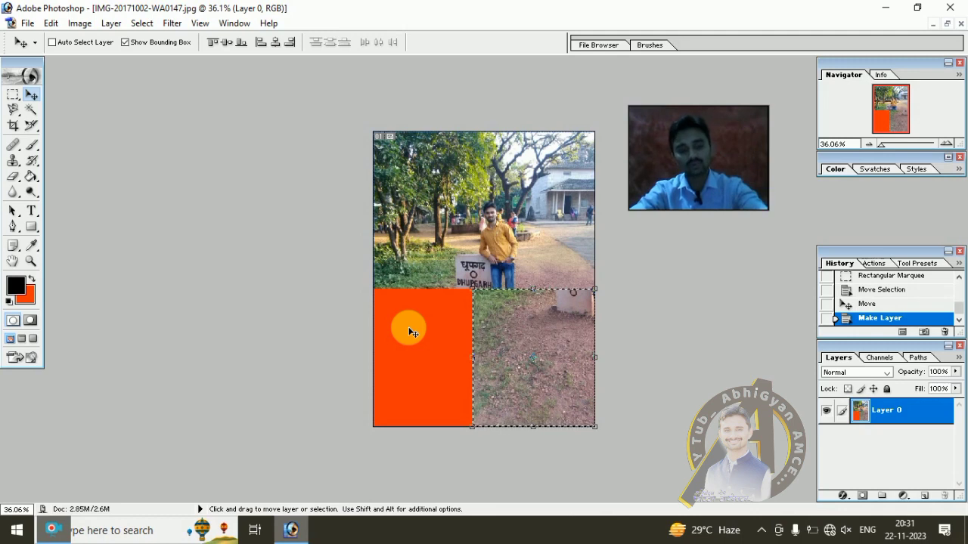
key(ctrl+alt+z)
key(ctrl+alt+z)
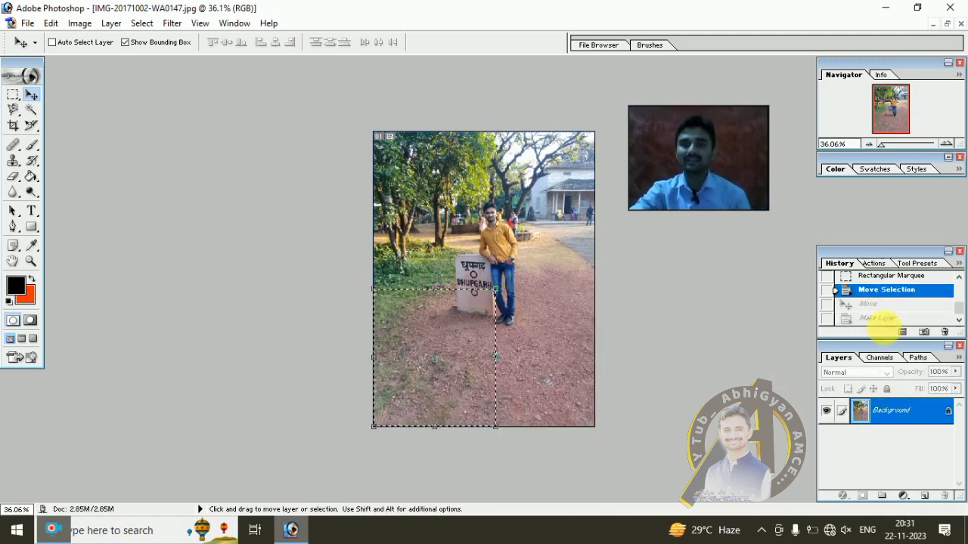
Step: Revert the history and convert the Background into Layer 0 again
click(876, 315)
click(877, 292)
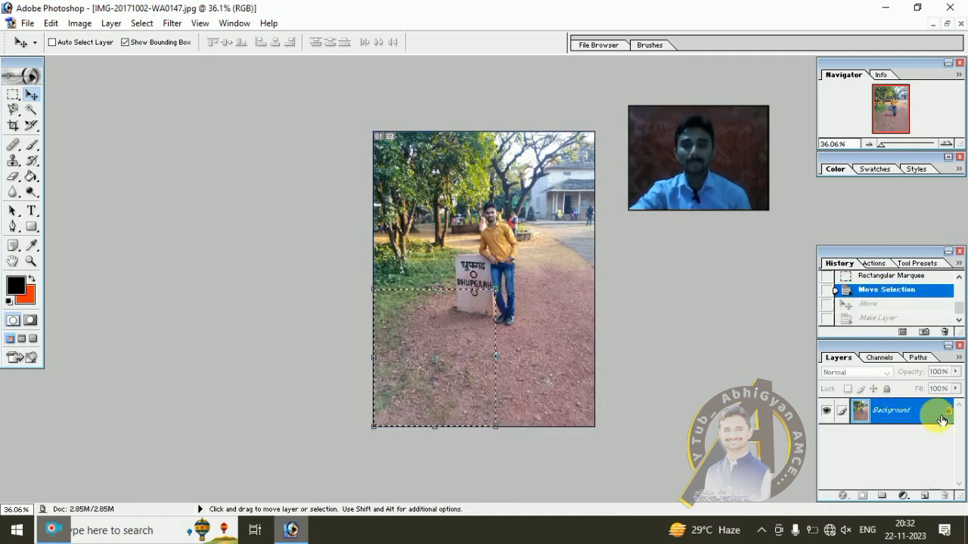
double_click(951, 415)
click(586, 244)
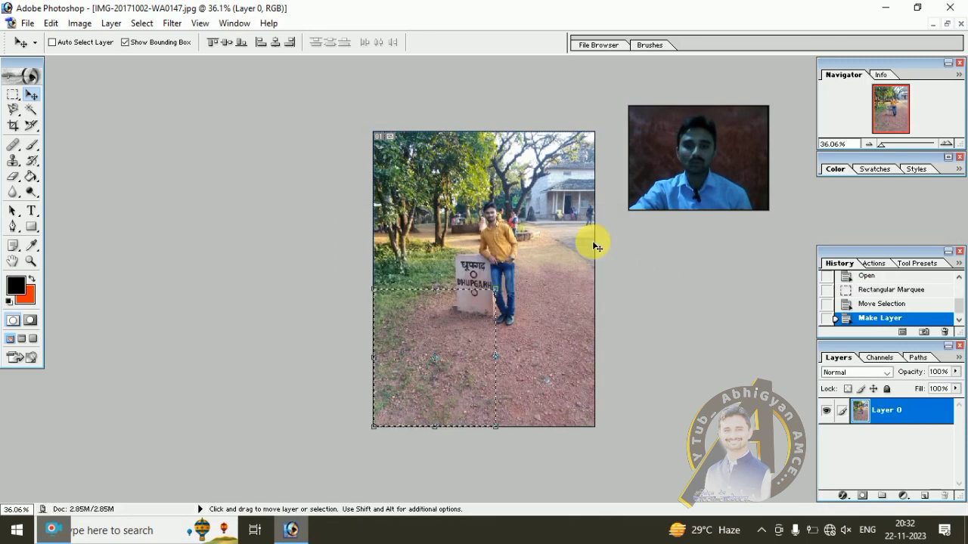
Step: Select the ground in the lower part of the photo and paste it as a new layer
click(13, 94)
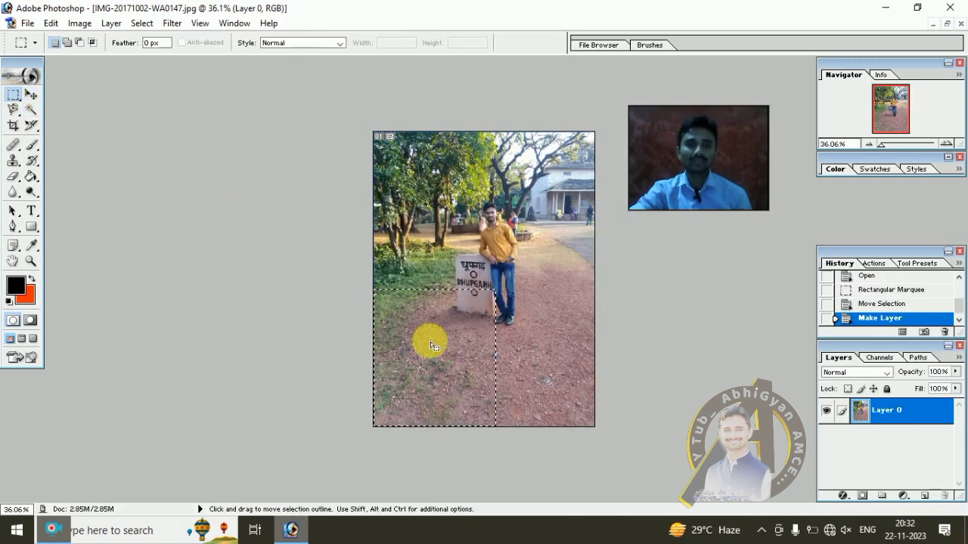
click(424, 344)
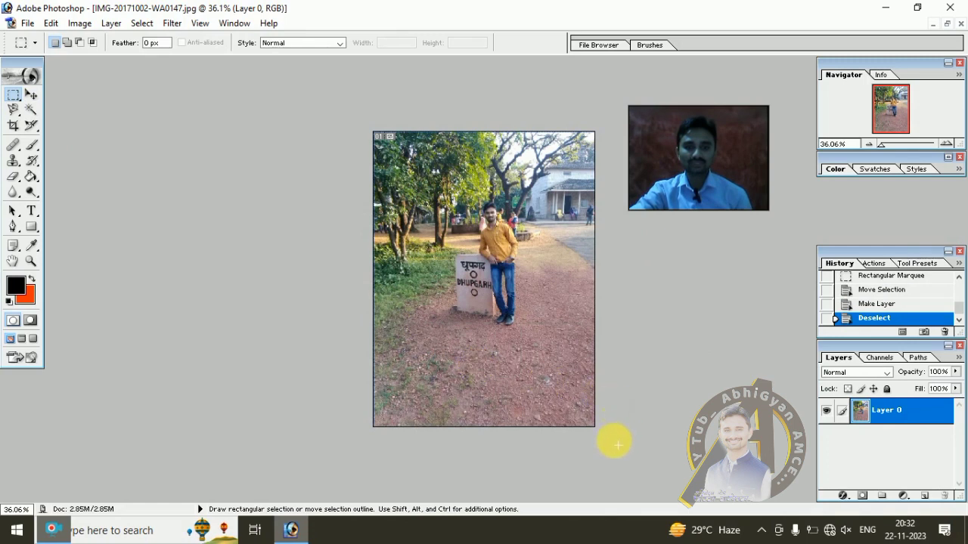
drag(616, 445, 384, 324)
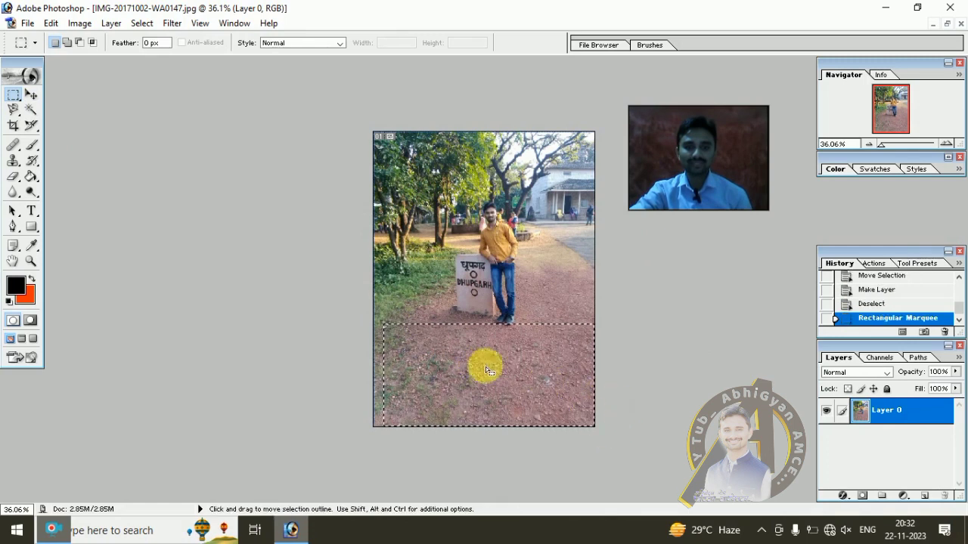
click(34, 97)
key(ctrl+c)
key(ctrl+v)
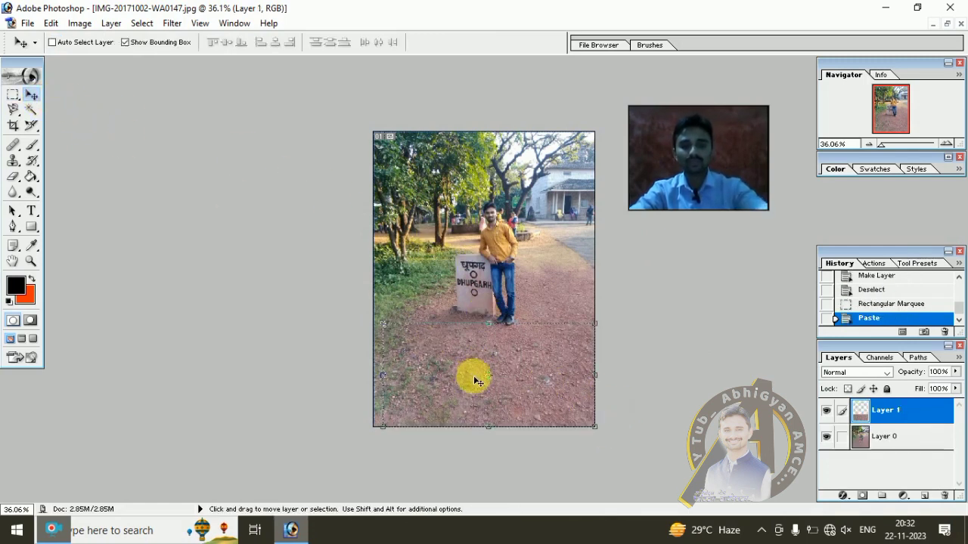
Step: Move the pasted ground patch up over the sky and enlarge it to fill the top edges
mouse_move(474, 380)
mouse_down()
mouse_move(470, 280)
mouse_move(474, 337)
mouse_move(462, 380)
mouse_move(470, 353)
mouse_up()
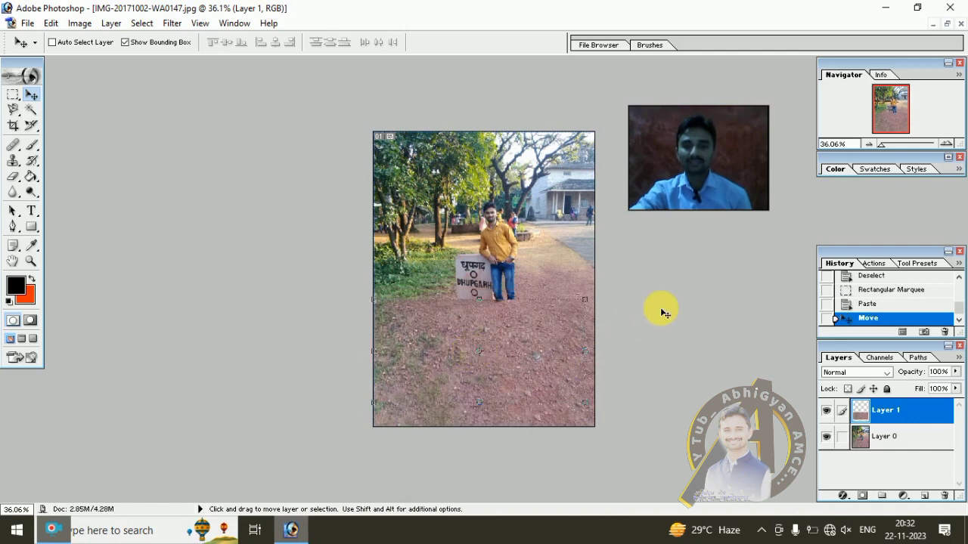
mouse_move(480, 346)
mouse_down()
mouse_move(482, 161)
mouse_move(472, 142)
mouse_move(488, 144)
mouse_up()
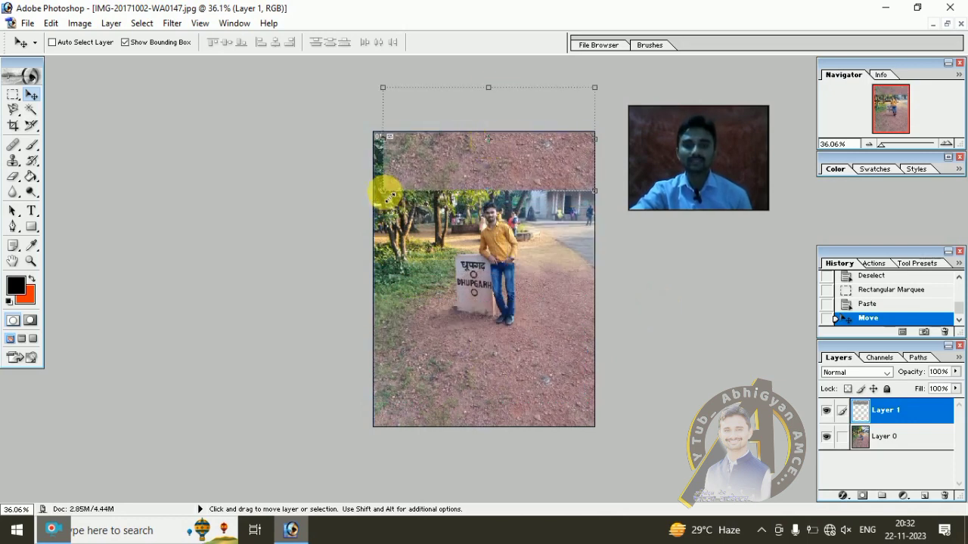
drag(389, 197, 377, 202)
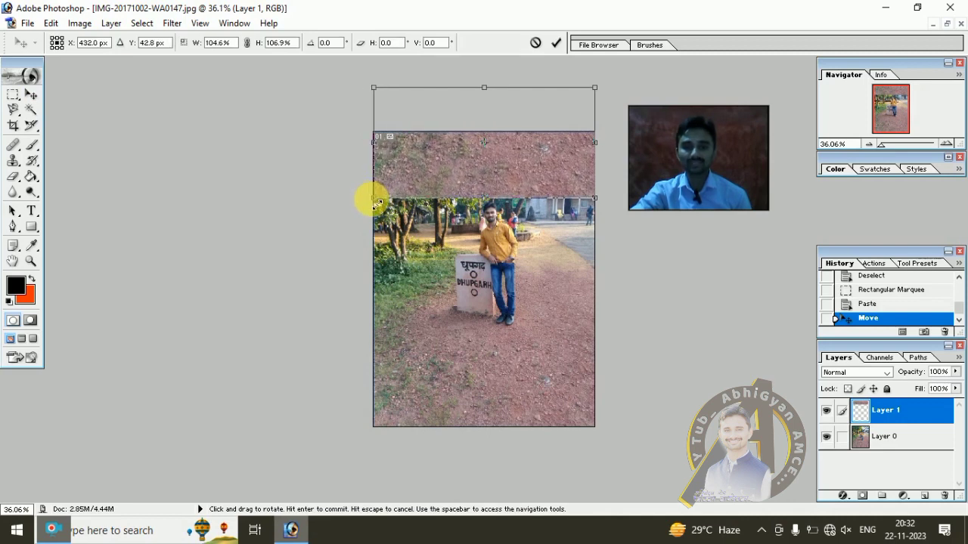
click(557, 42)
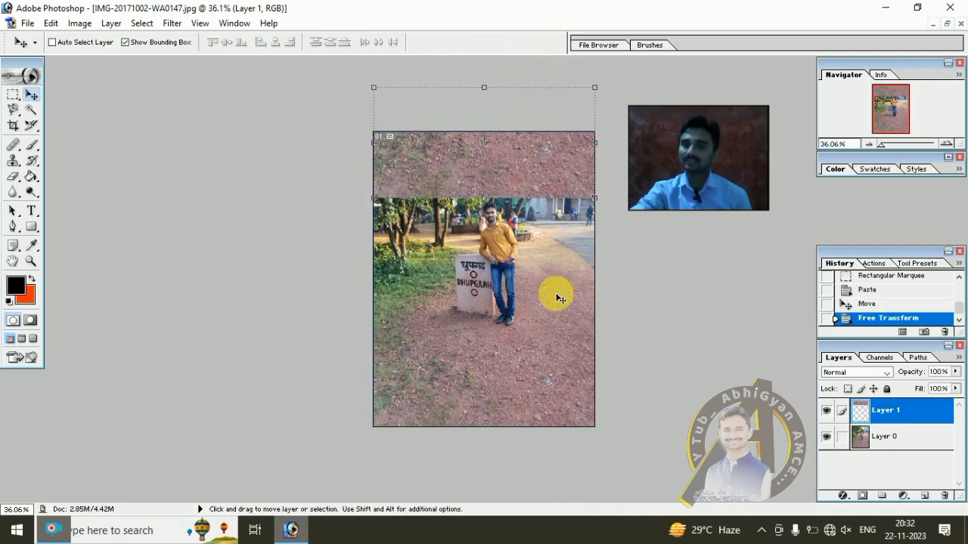
Step: Delete the pasted Layer 1, leaving only Layer 0
right_click(907, 415)
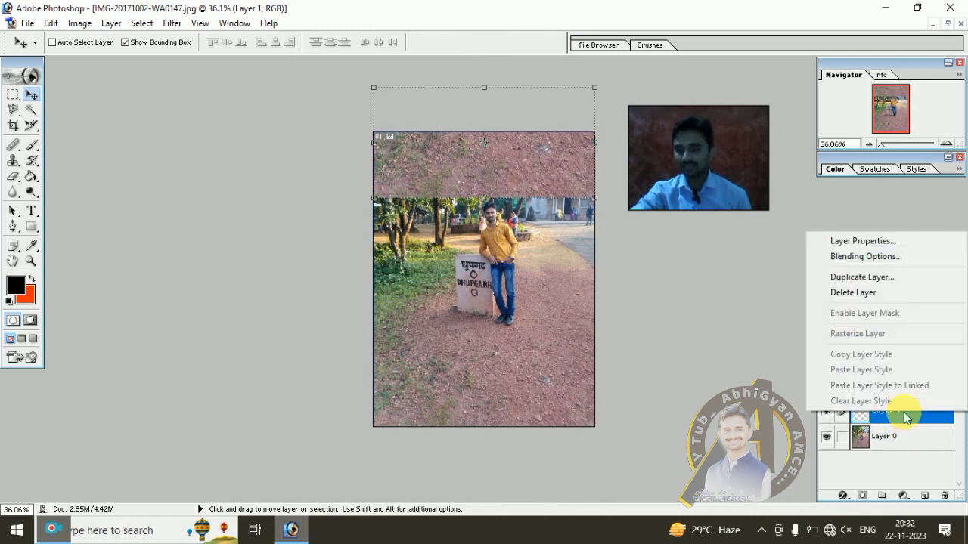
click(858, 293)
click(434, 208)
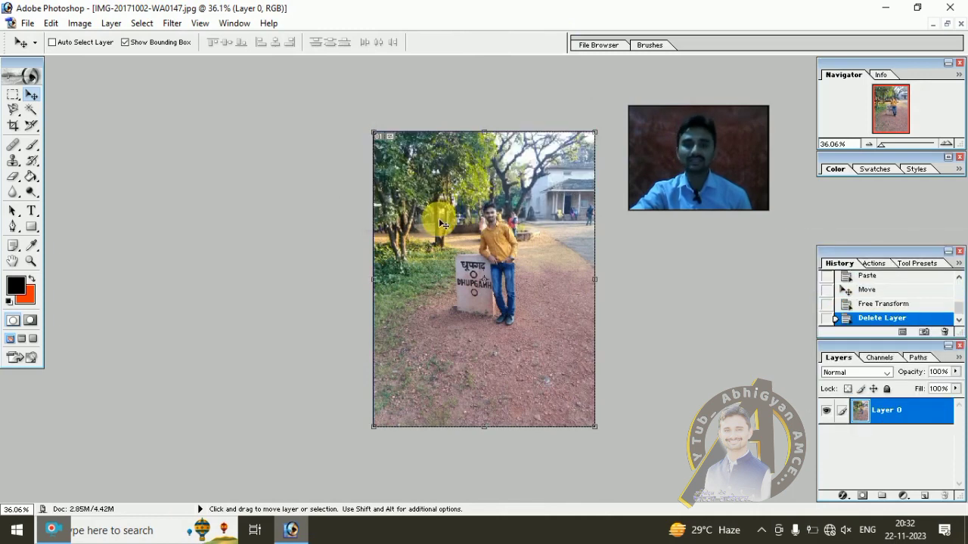
Step: Select an oval around the man and milestone, undoing a trial move of its pixels
click(19, 100)
click(57, 108)
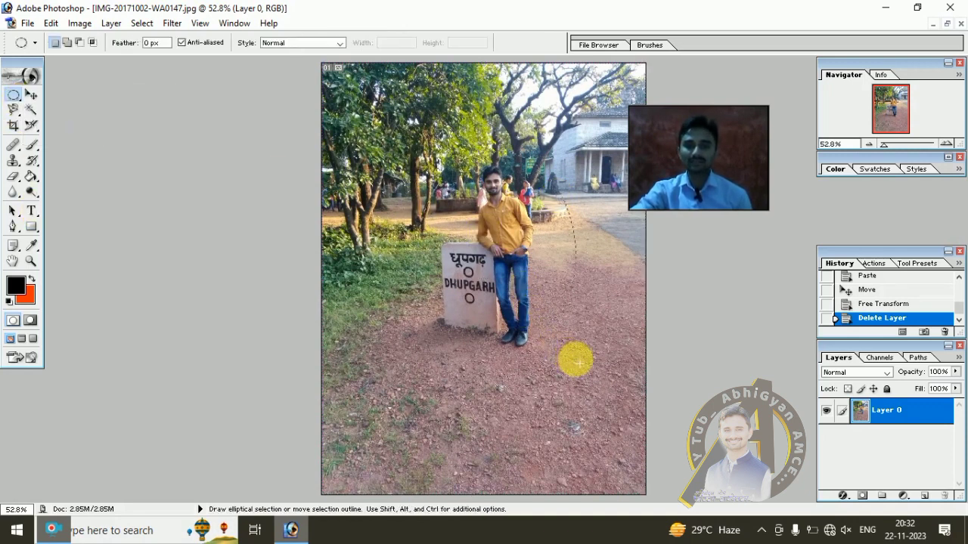
drag(576, 363, 576, 362)
click(31, 95)
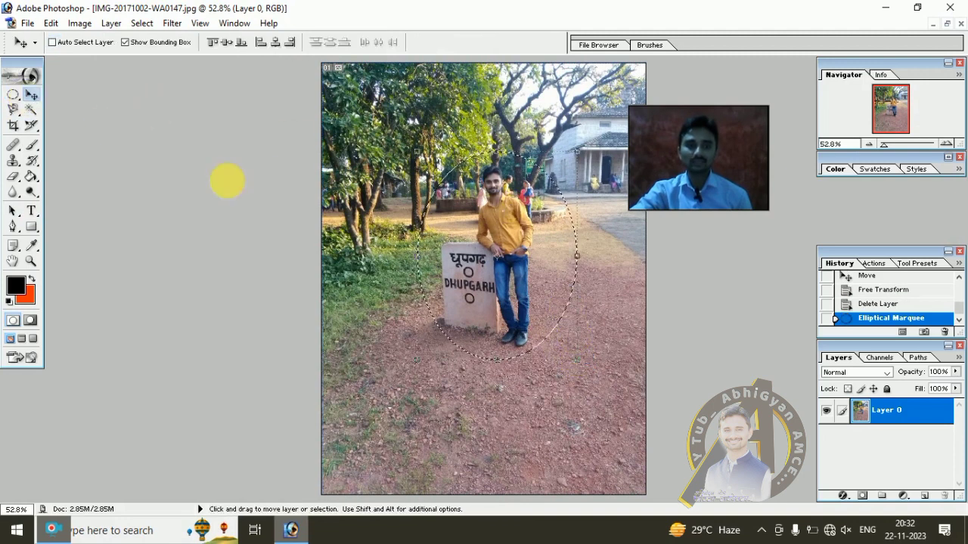
drag(505, 273, 571, 354)
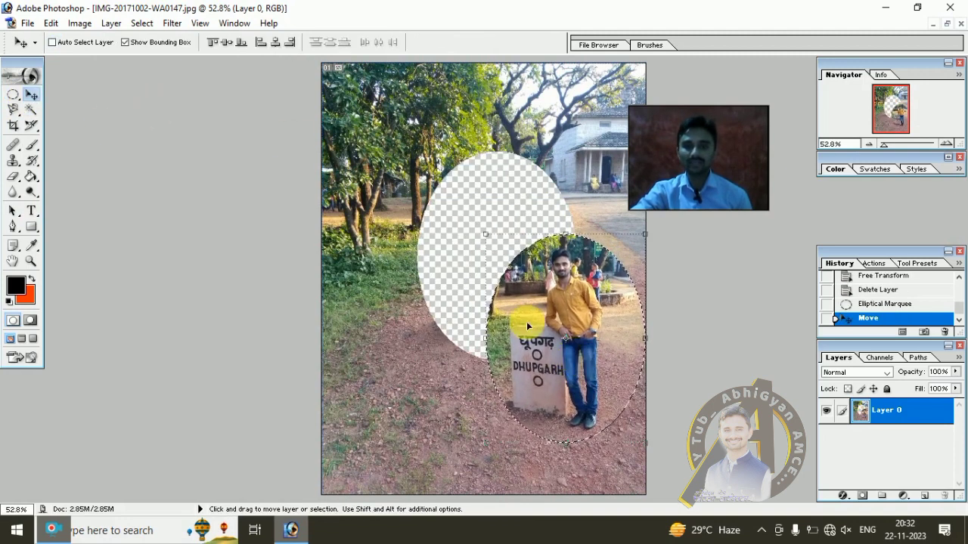
key(ctrl+z)
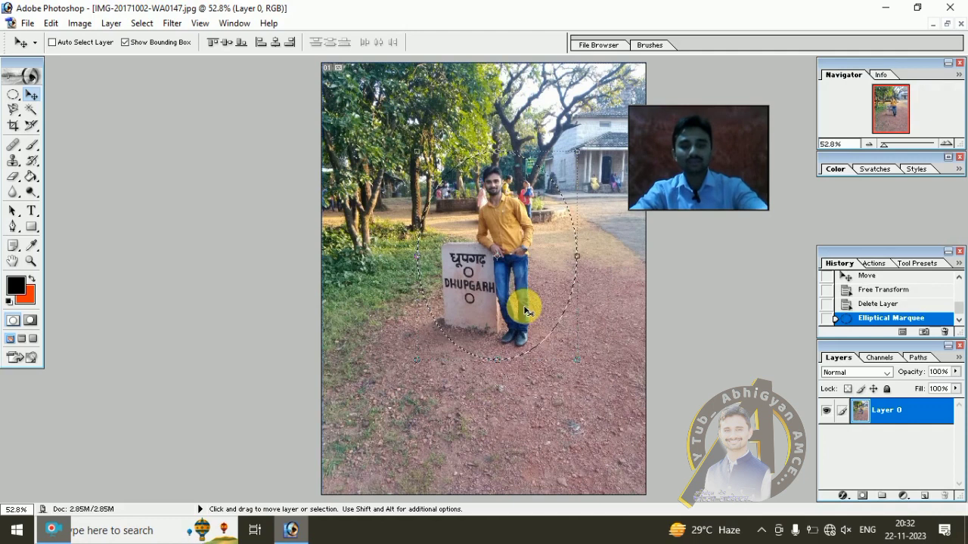
Step: Copy the oval into a new Layer 1 and place it in the photo's lower-left
key(ctrl+c)
key(ctrl+v)
mouse_move(492, 264)
mouse_down()
mouse_move(563, 386)
mouse_move(558, 238)
mouse_move(501, 149)
mouse_move(356, 280)
mouse_move(340, 449)
mouse_move(411, 410)
mouse_move(393, 408)
mouse_move(394, 396)
mouse_up()
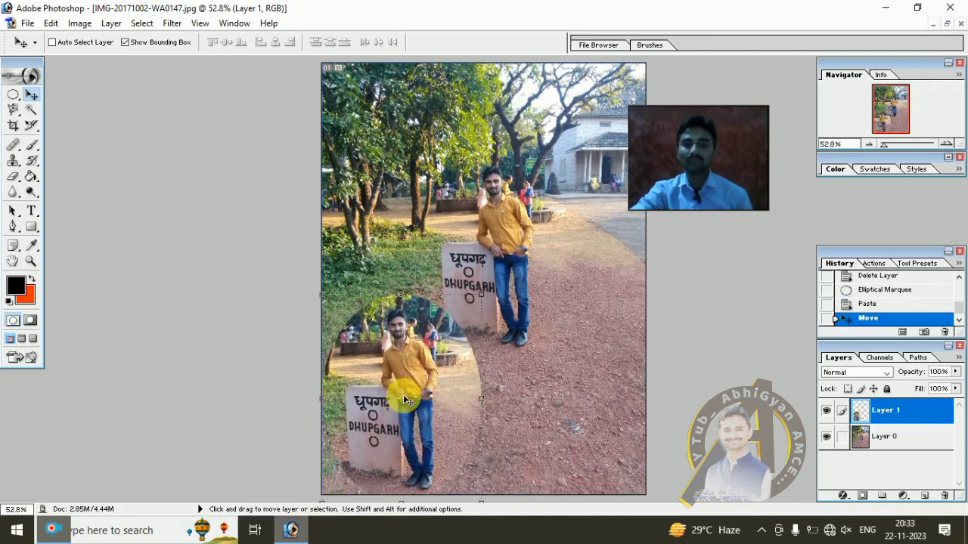
click(51, 23)
Step: Stroke the oval copy with an 8 px black outline, then with light grey CCCCCC
click(112, 262)
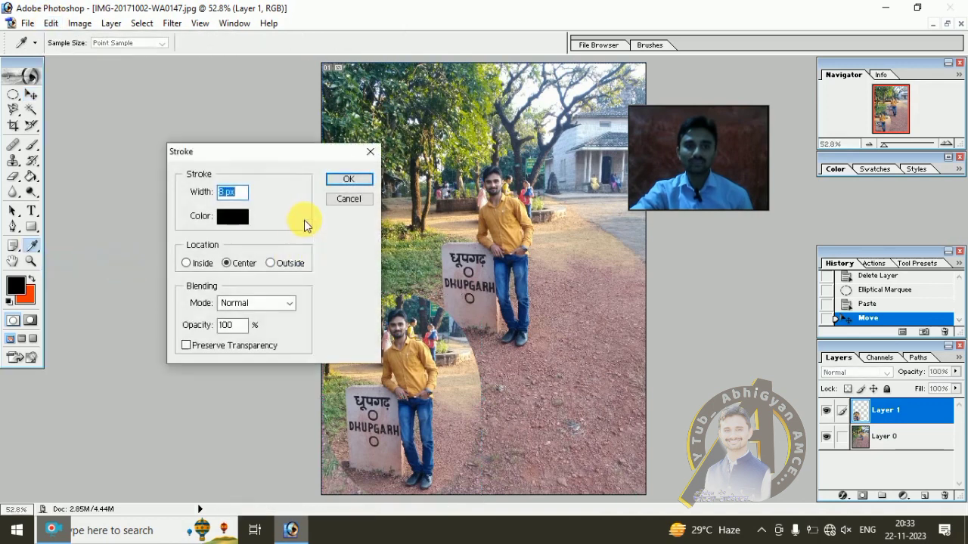
click(346, 183)
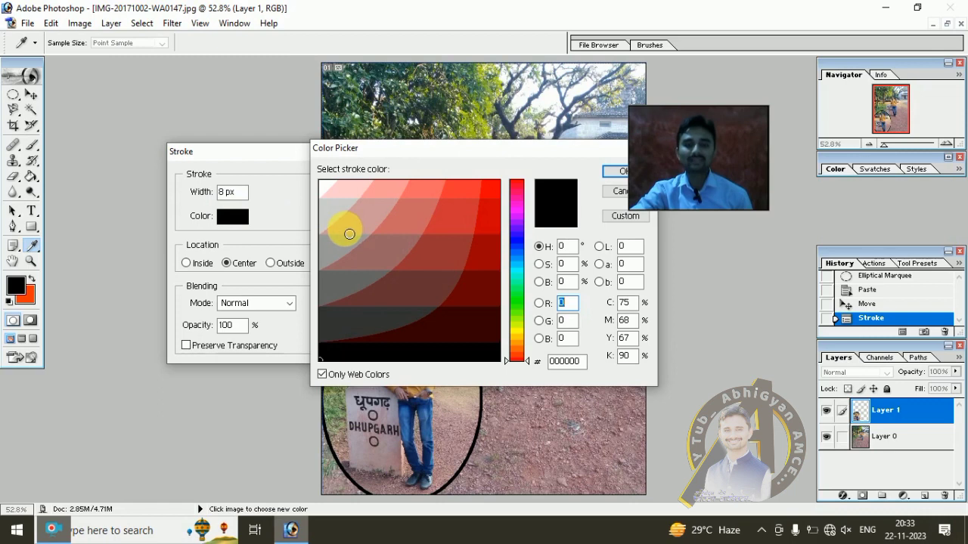
click(327, 209)
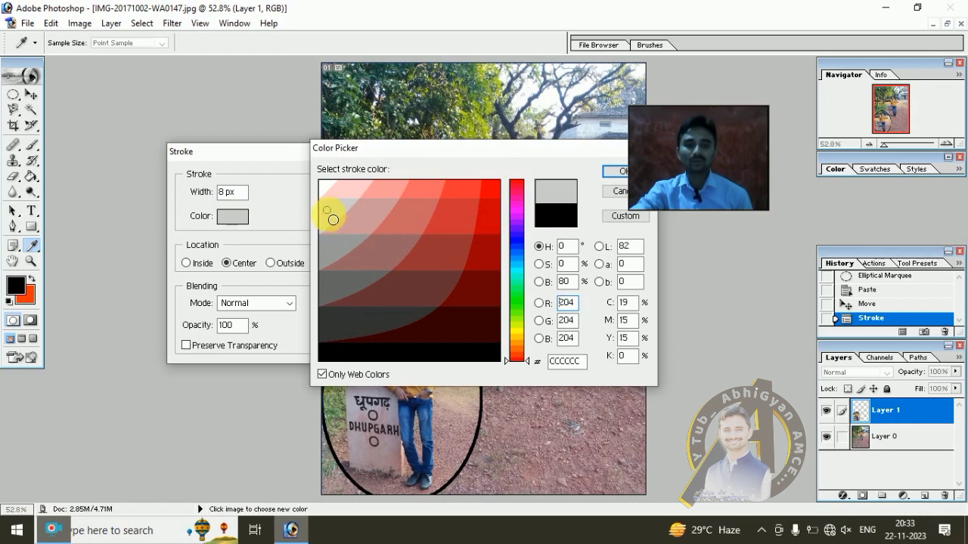
click(614, 172)
click(352, 180)
key(v)
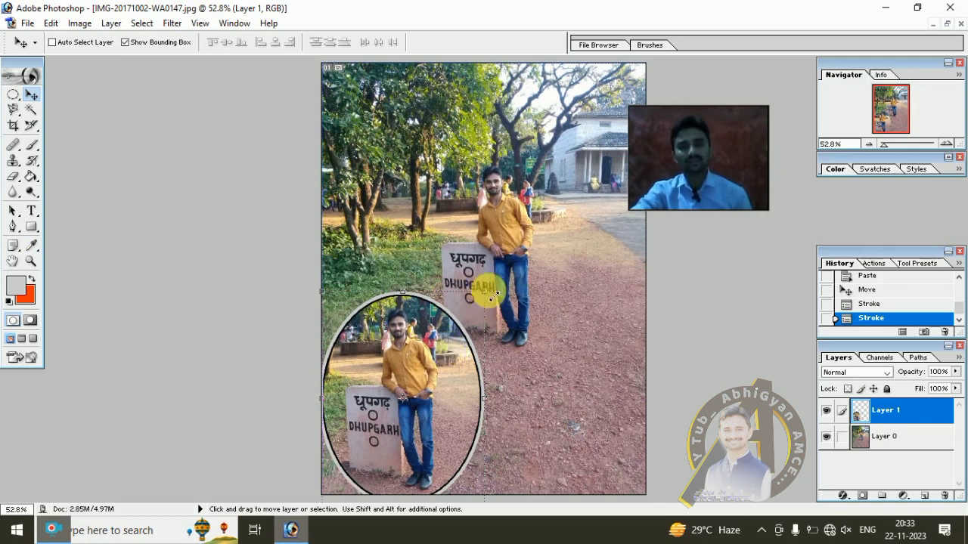
Step: Cancel a trial resize of the oval copy, then delete Layer 1
mouse_move(484, 291)
mouse_down()
mouse_move(463, 350)
mouse_move(438, 353)
mouse_up()
drag(352, 433, 370, 380)
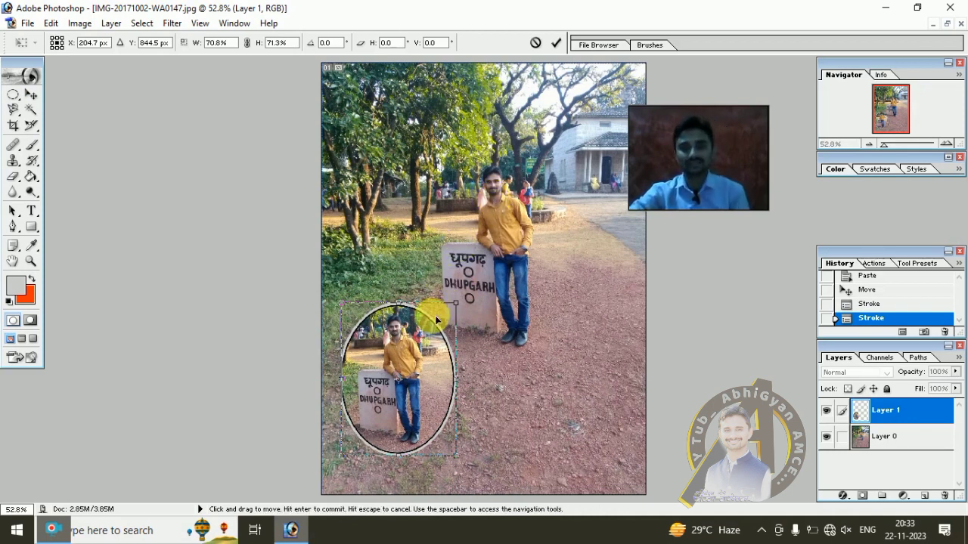
click(533, 47)
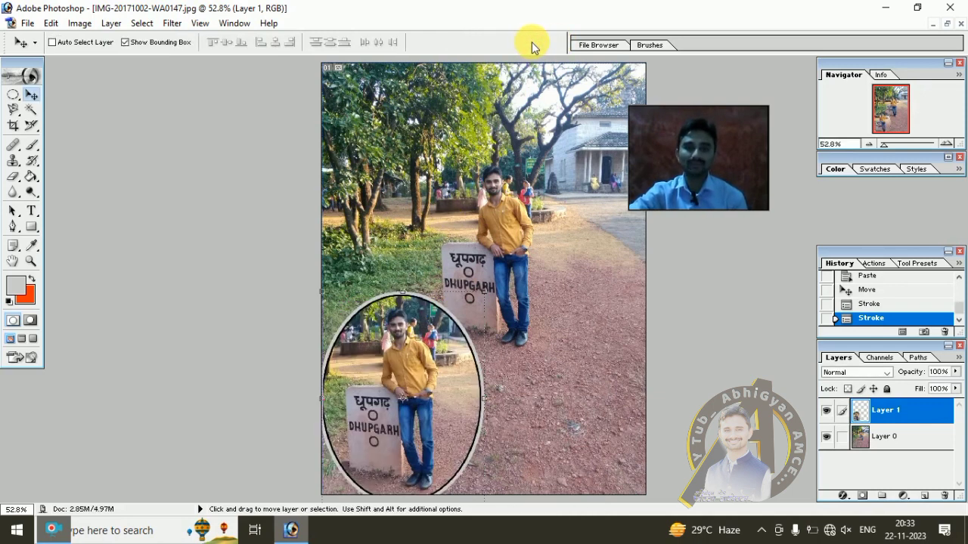
right_click(903, 412)
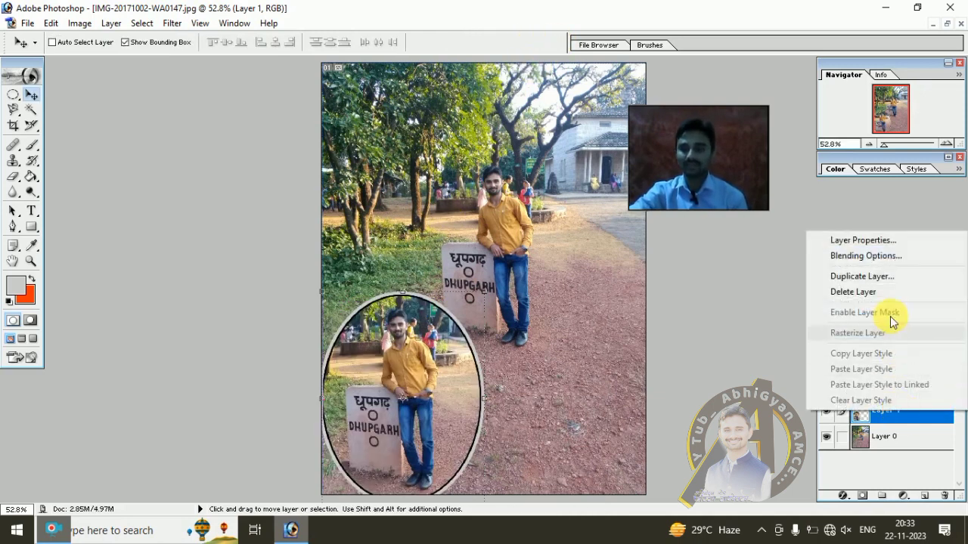
click(845, 290)
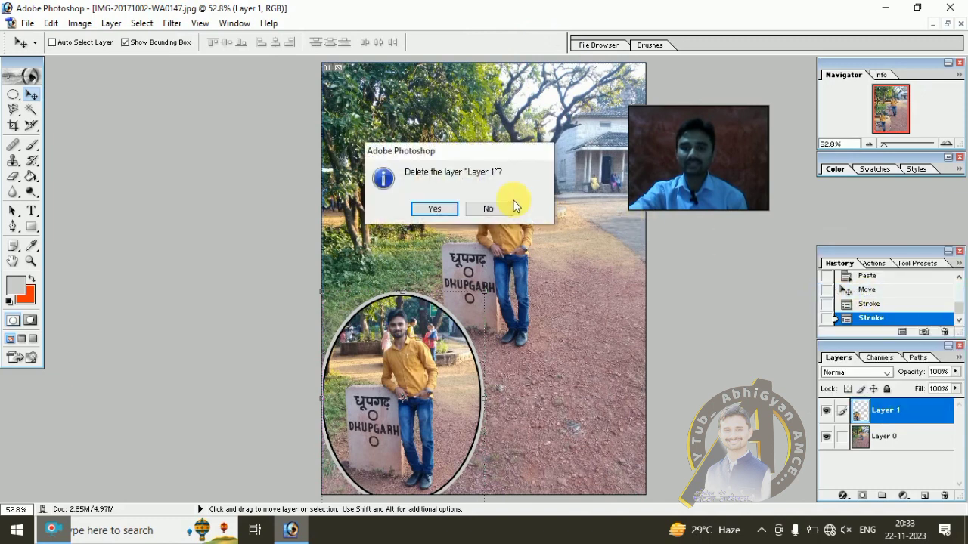
click(434, 210)
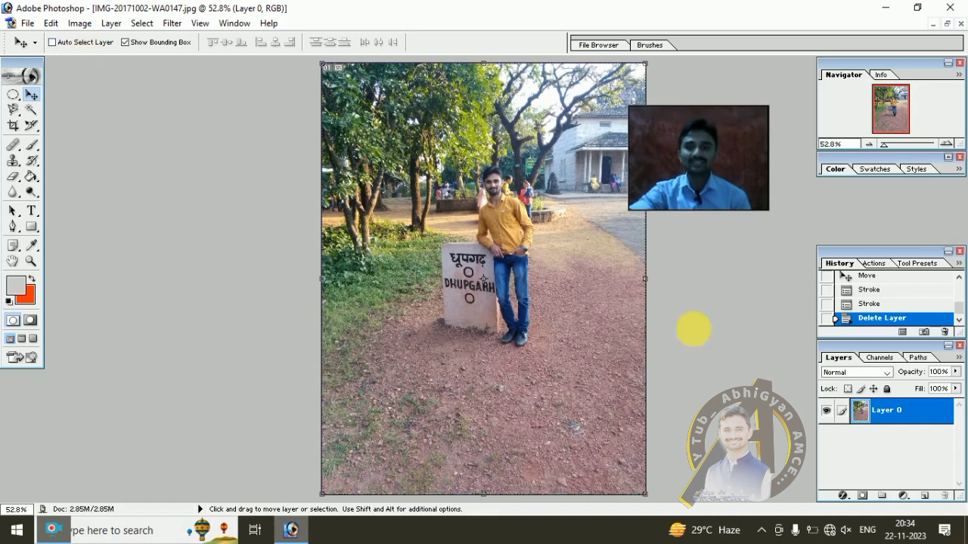
Step: Duplicate the image as IMG-20171002-WA0147 copy
click(78, 22)
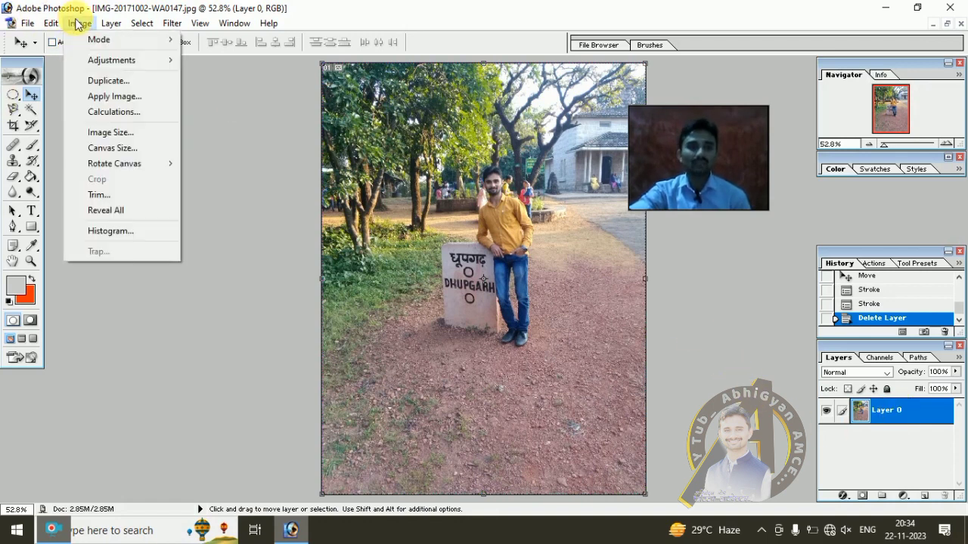
click(123, 80)
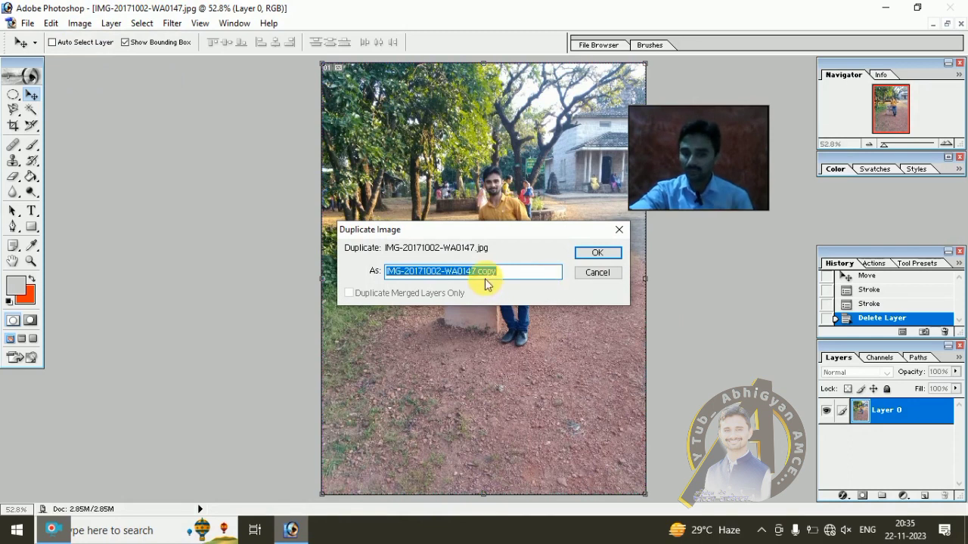
click(595, 253)
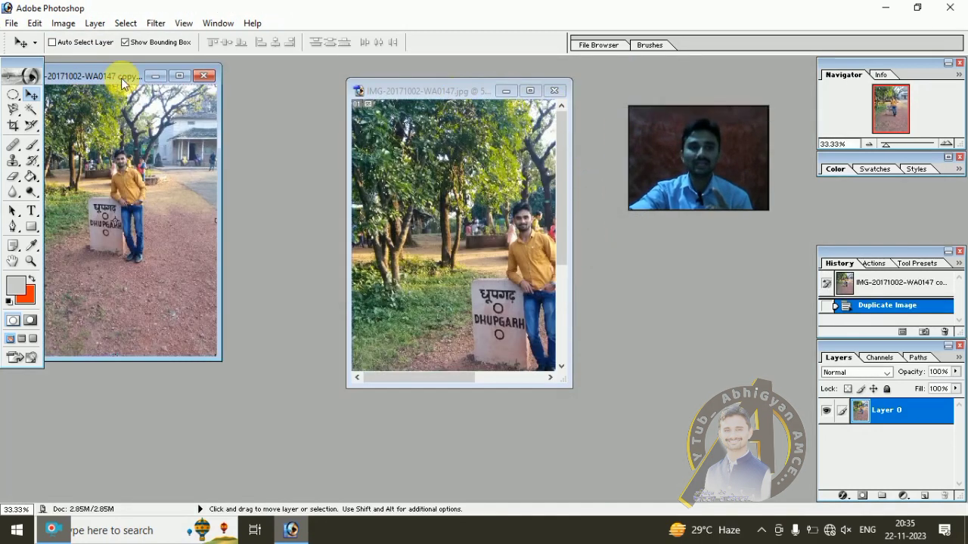
Step: Close the original image without saving and maximize the copy
click(554, 90)
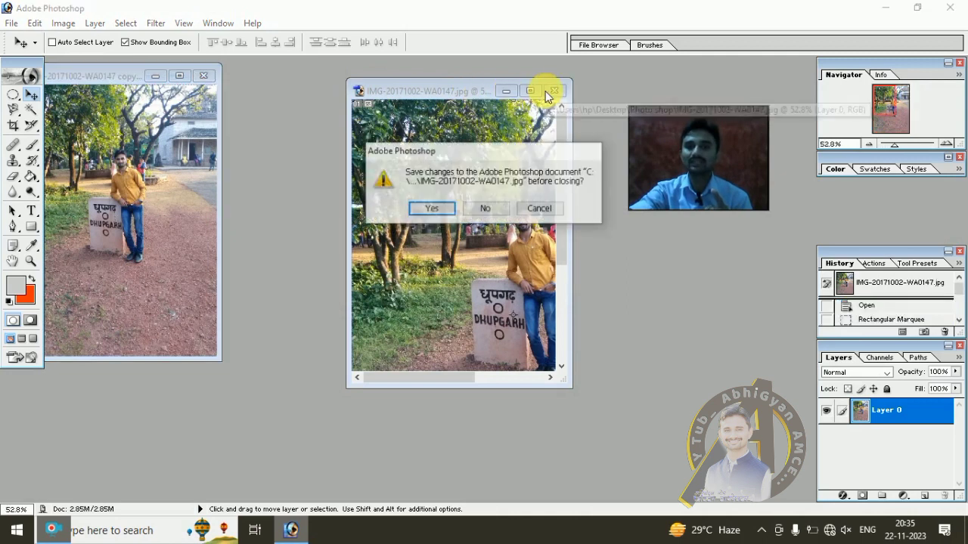
click(485, 208)
click(180, 76)
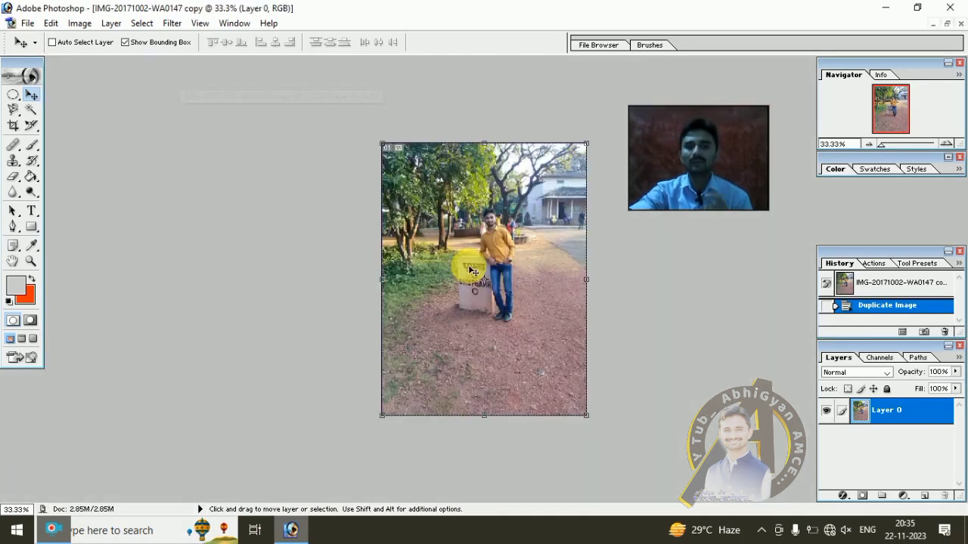
Step: Rearrange the copy's document window and fit the photo to the workspace
key(ctrl+0)
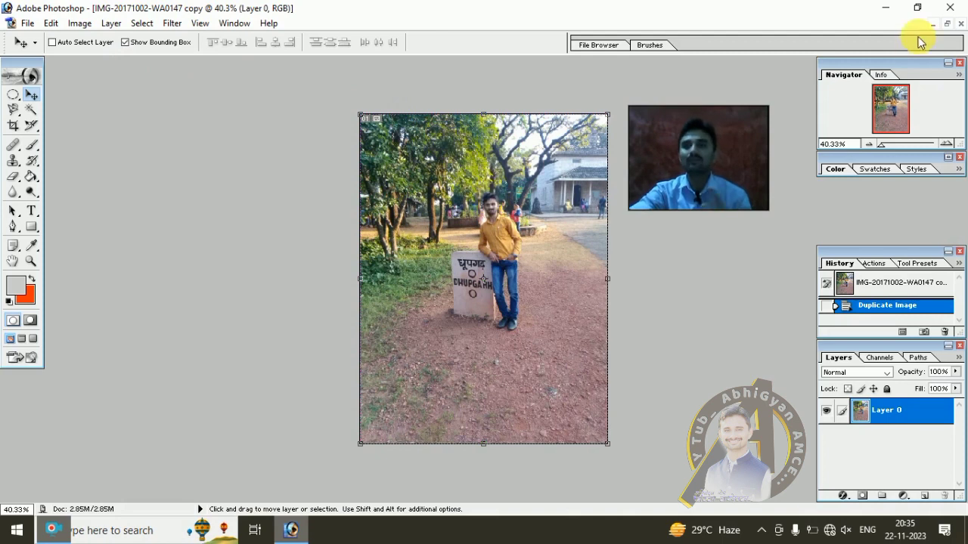
click(946, 24)
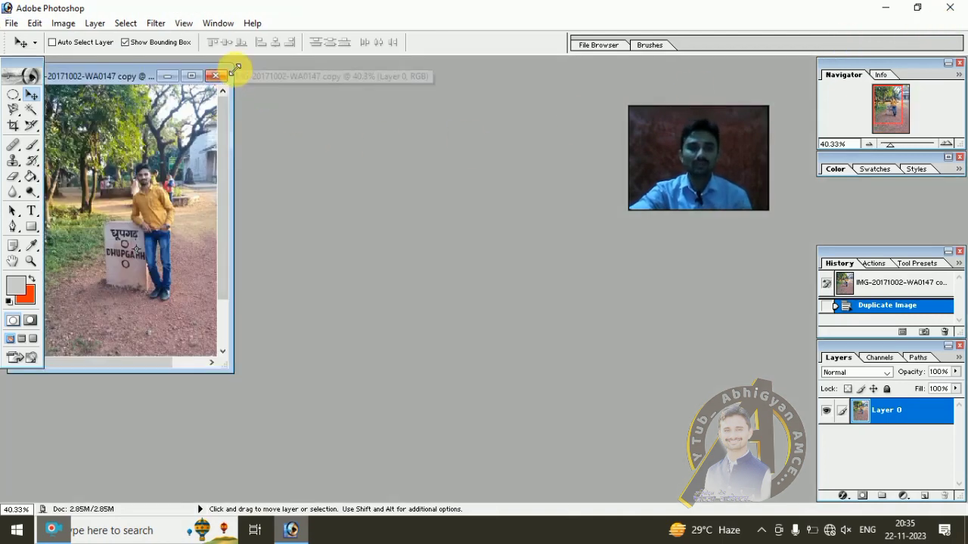
drag(234, 68, 396, 98)
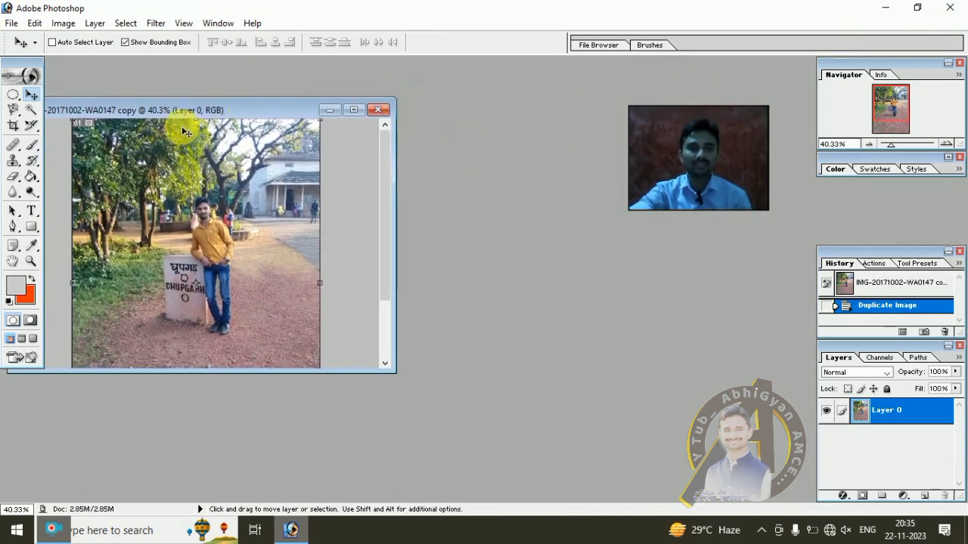
drag(173, 110, 290, 111)
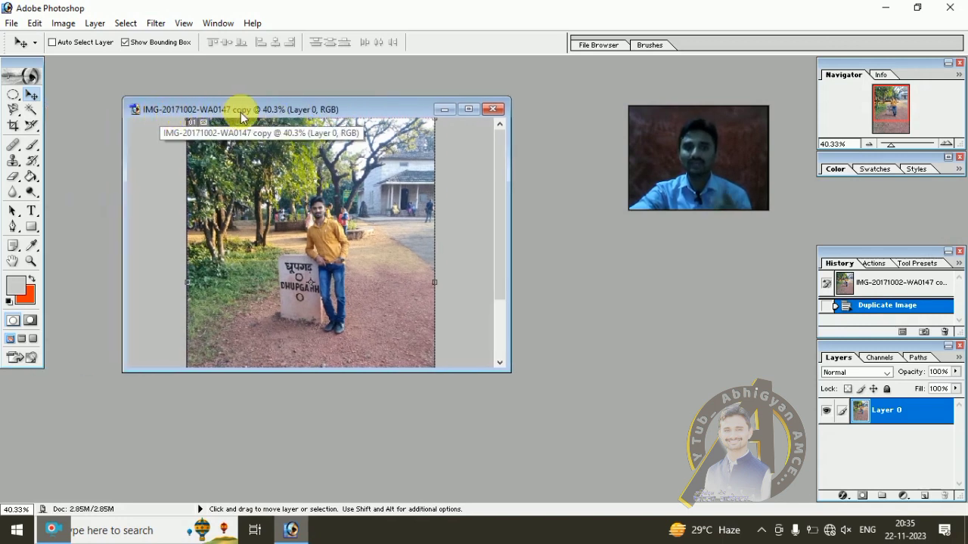
click(468, 109)
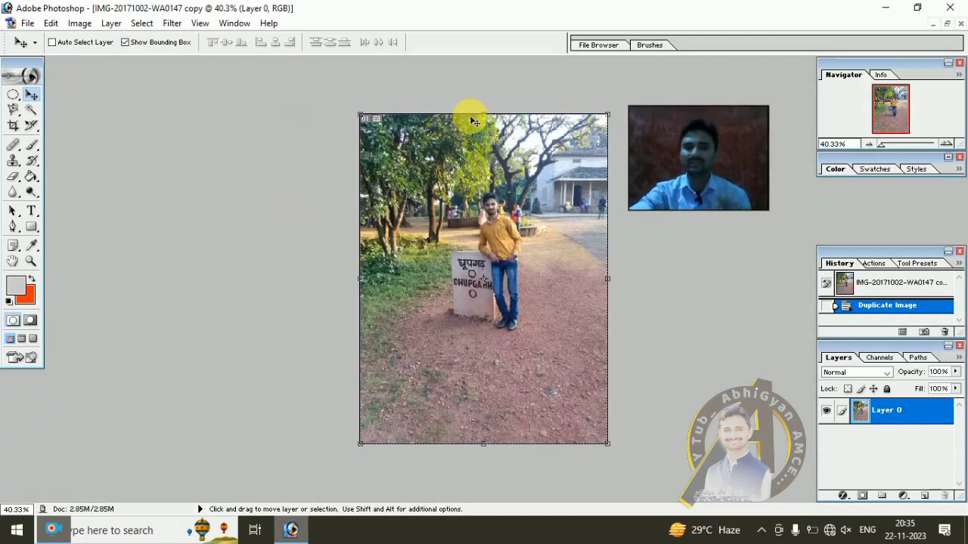
key(ctrl+0)
key(ctrl+0)
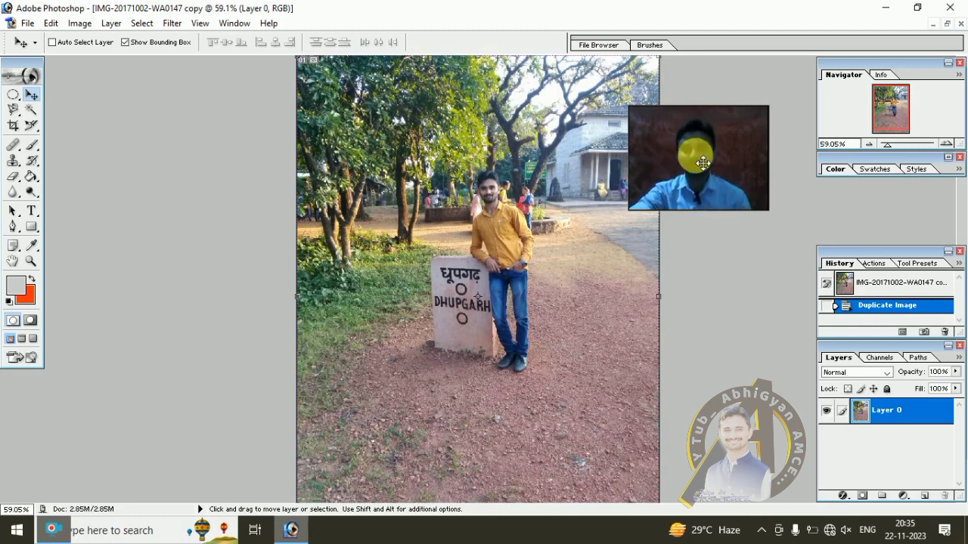
drag(704, 162, 742, 195)
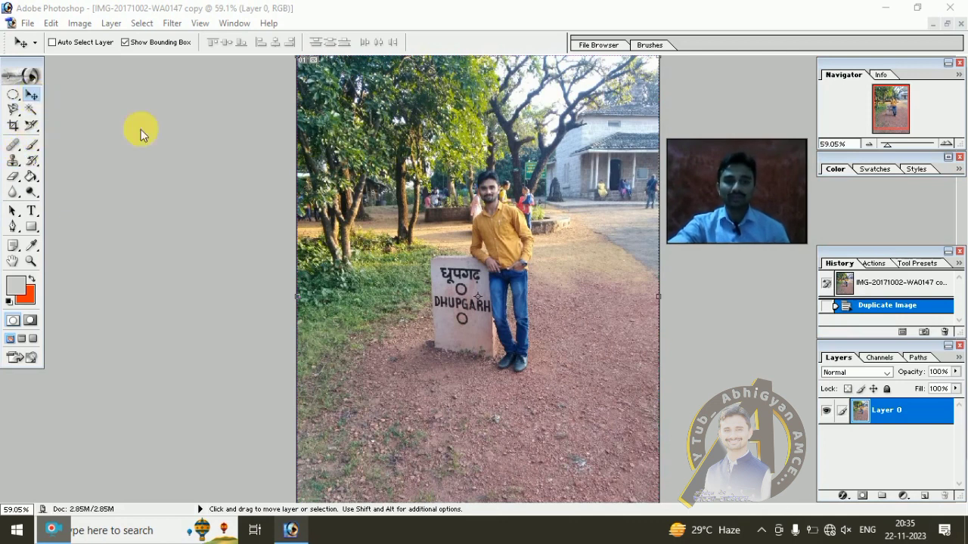
Step: Shift Layer 0 down as a trial, then undo the move
click(946, 24)
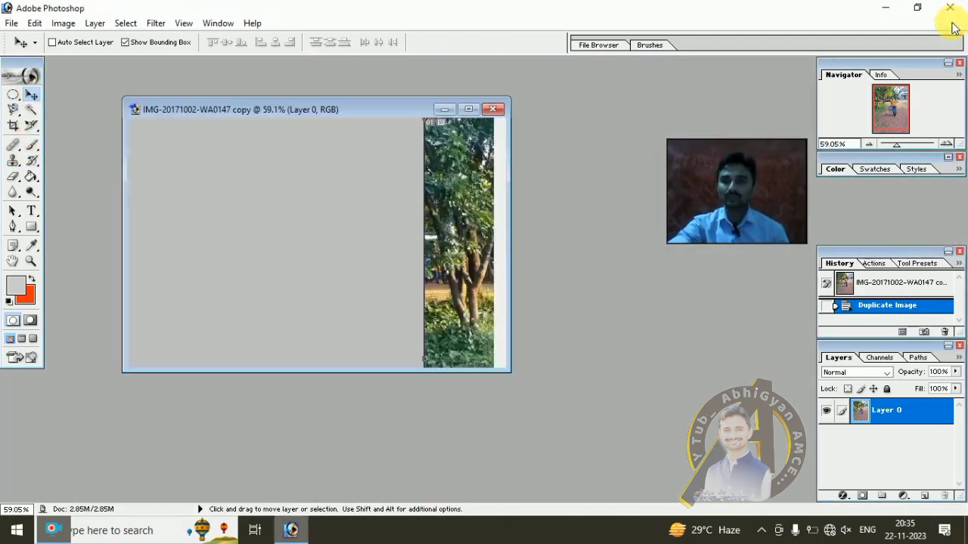
mouse_move(354, 205)
mouse_down()
mouse_move(374, 274)
mouse_move(336, 243)
mouse_up()
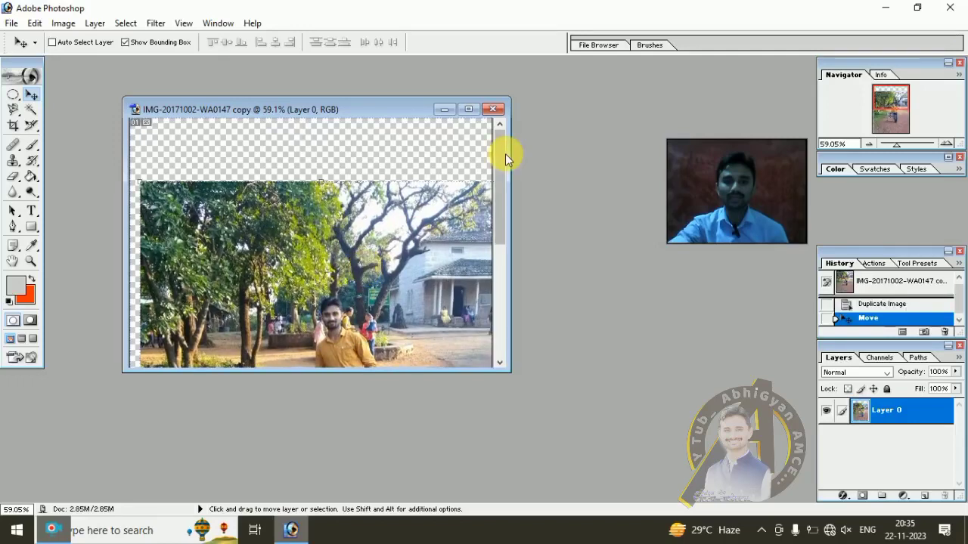
click(468, 109)
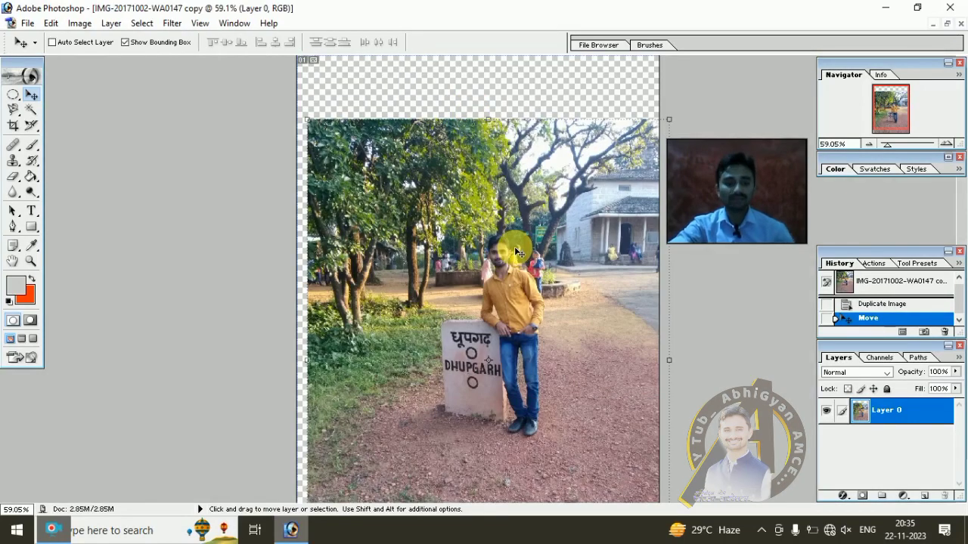
key(ctrl+z)
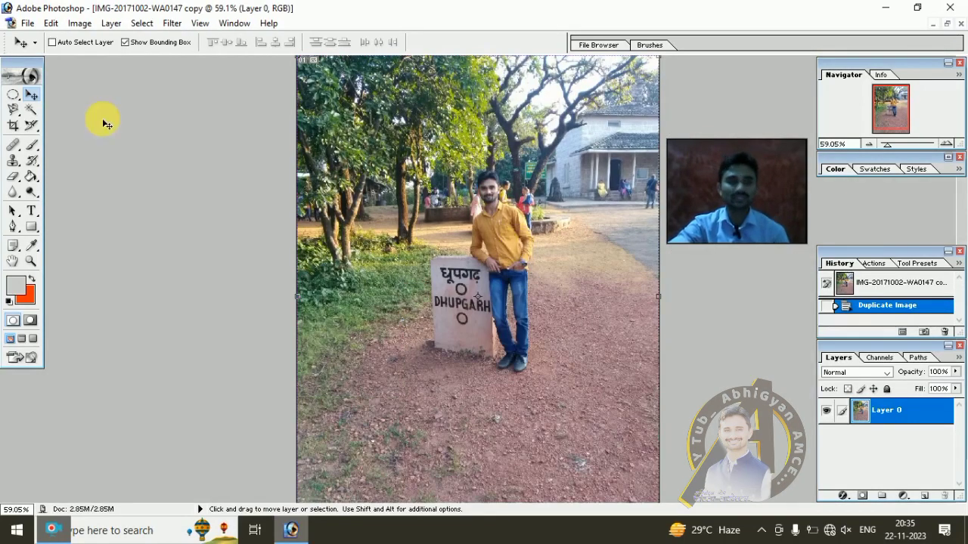
click(17, 113)
Step: With the freehand Lasso, zoom in and outline the DHUPGARH lettering on the milestone
click(17, 113)
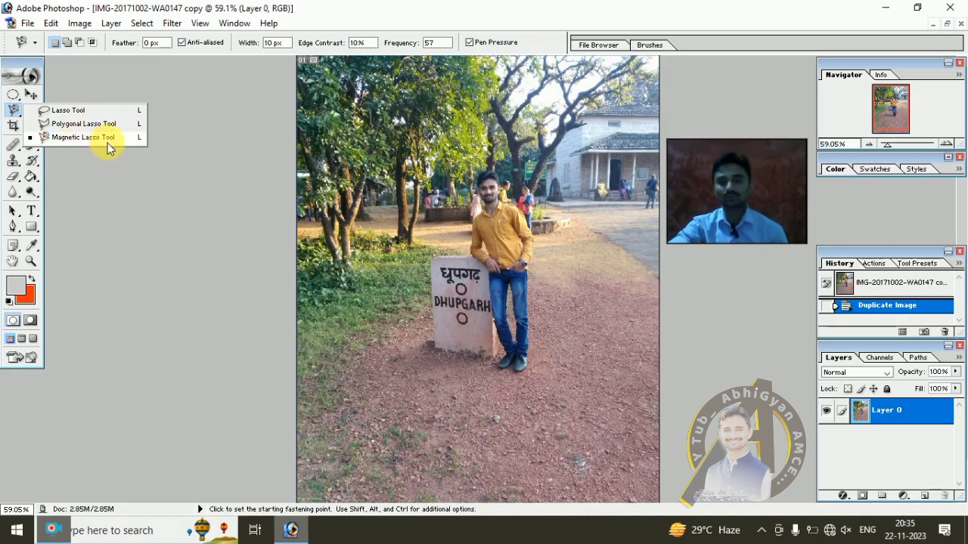
click(65, 109)
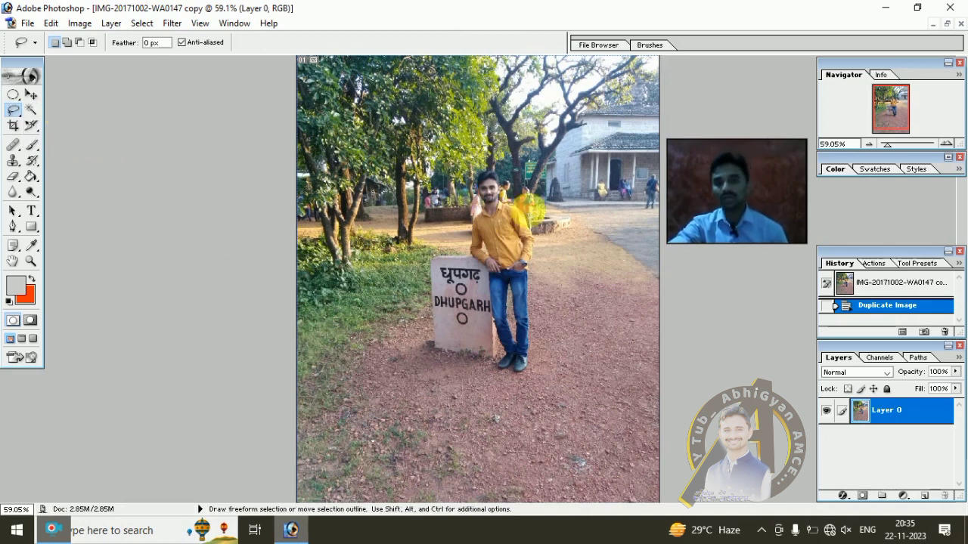
scroll(528, 212, down, 1)
scroll(490, 299, up, 1)
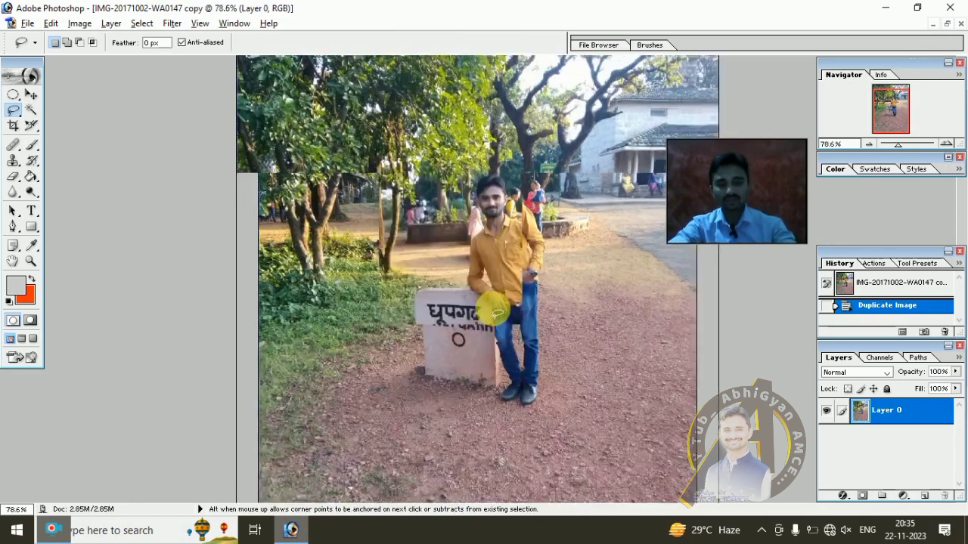
scroll(493, 304, up, 1)
scroll(491, 310, up, 1)
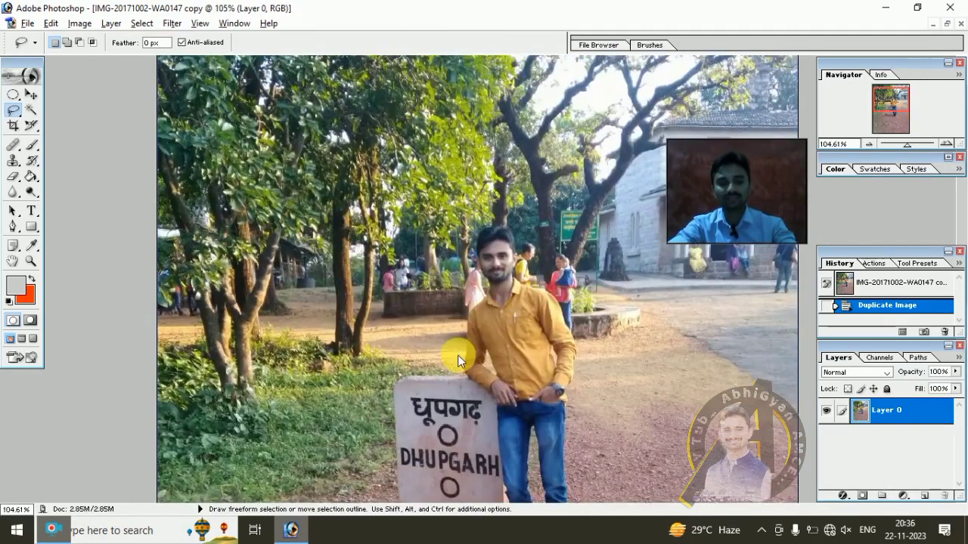
drag(456, 353, 463, 176)
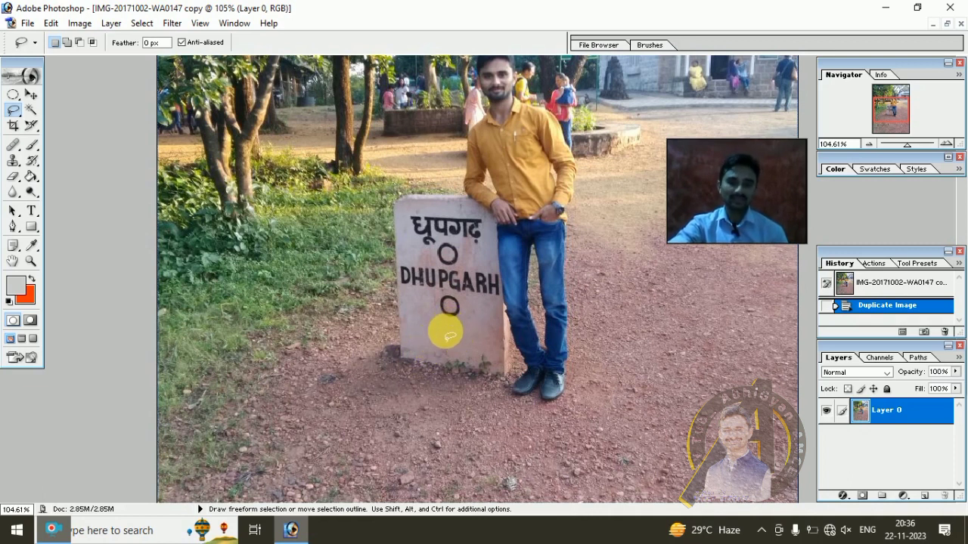
mouse_move(442, 322)
mouse_down()
mouse_move(401, 300)
mouse_move(390, 272)
mouse_move(395, 216)
mouse_move(443, 208)
mouse_move(490, 225)
mouse_move(482, 262)
mouse_move(495, 279)
mouse_move(492, 307)
mouse_move(447, 309)
mouse_move(443, 326)
mouse_up()
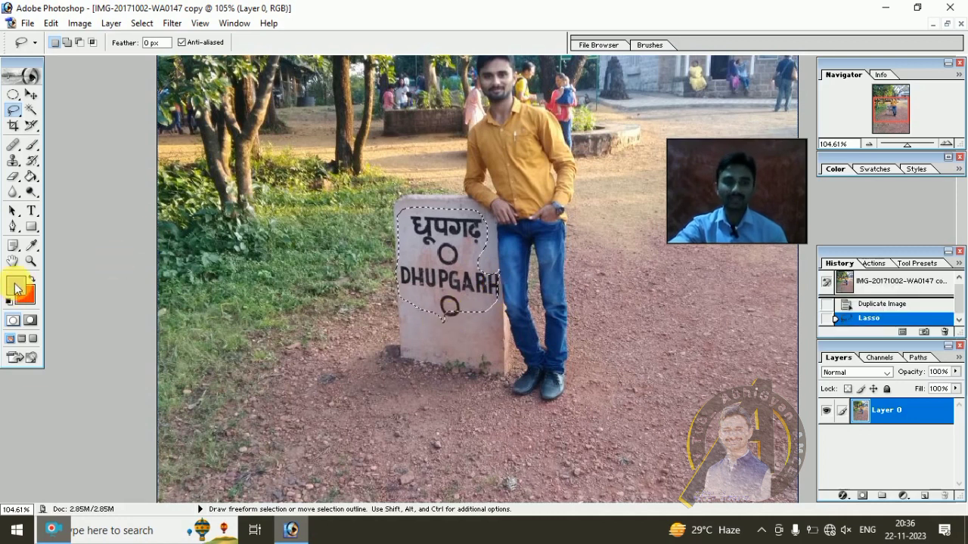
Step: Trial-fill the selected lettering with the Paint Bucket, clear it, and fill it light grey
click(30, 178)
click(448, 282)
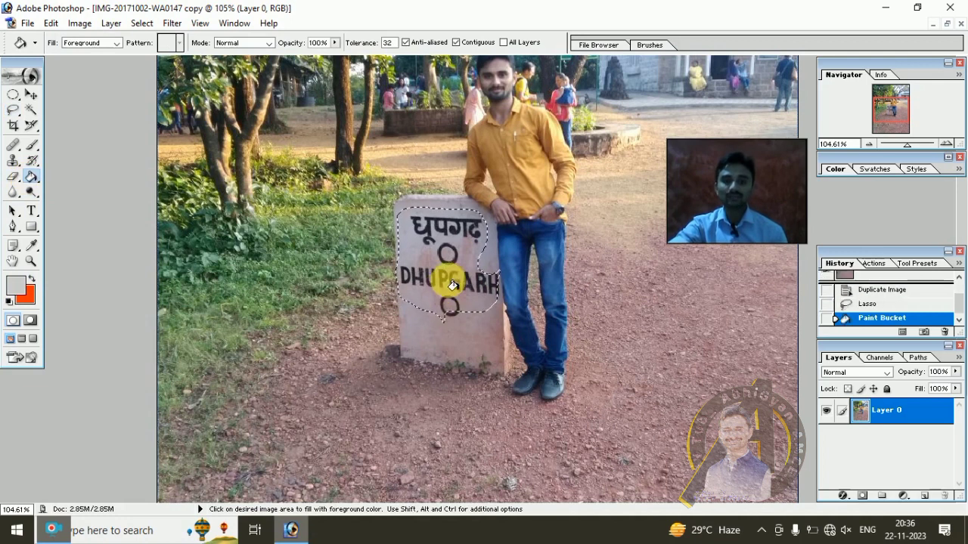
click(429, 237)
click(407, 260)
click(449, 256)
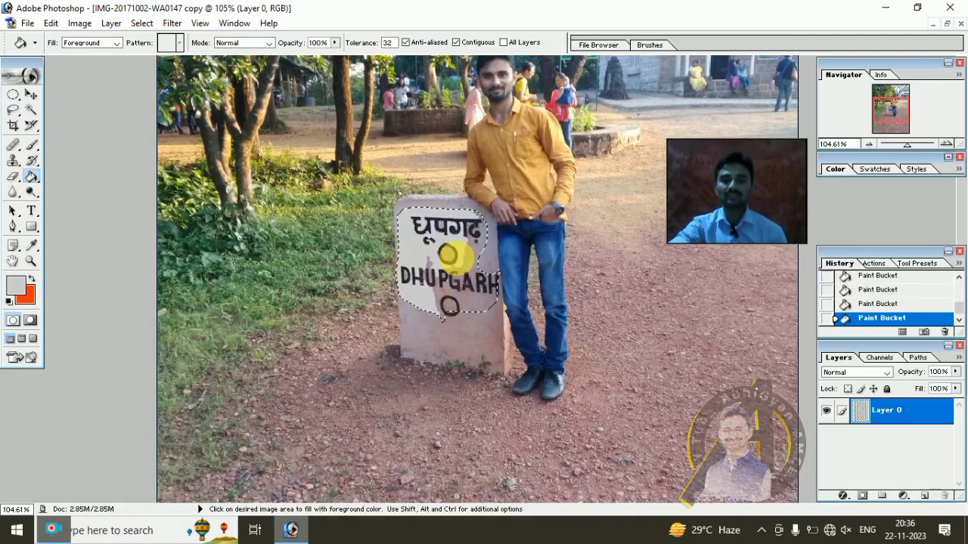
click(487, 290)
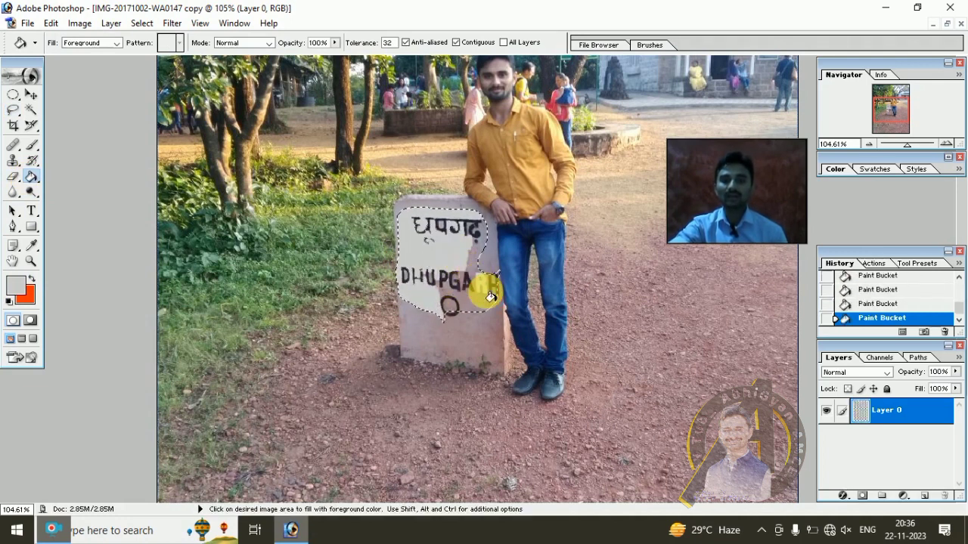
key(Delete)
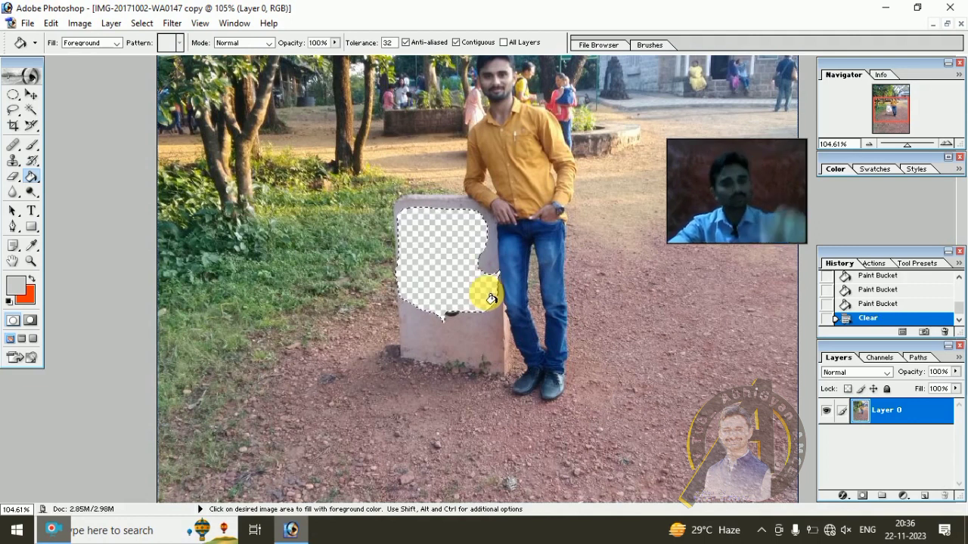
click(447, 285)
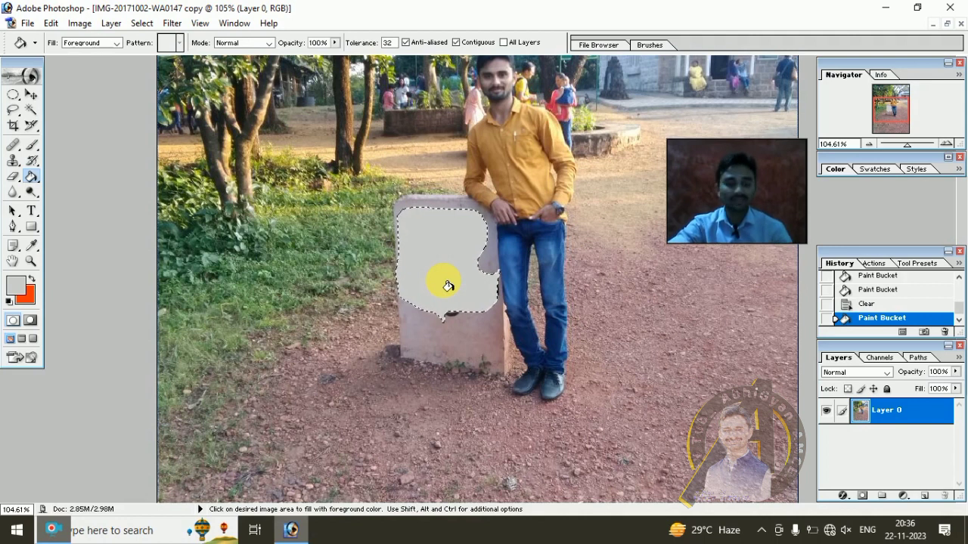
Step: Undo the fills and clearing, returning to the untouched duplicate image
key(ctrl)
key(ctrl+alt+z)
key(ctrl+alt+z)
key(ctrl+alt+z)
key(ctrl+alt+z)
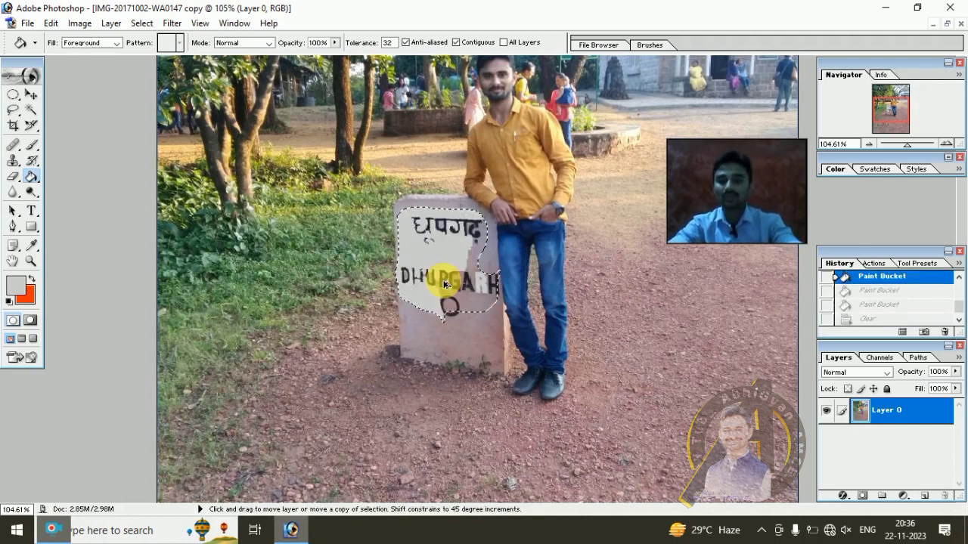
key(ctrl+alt+z)
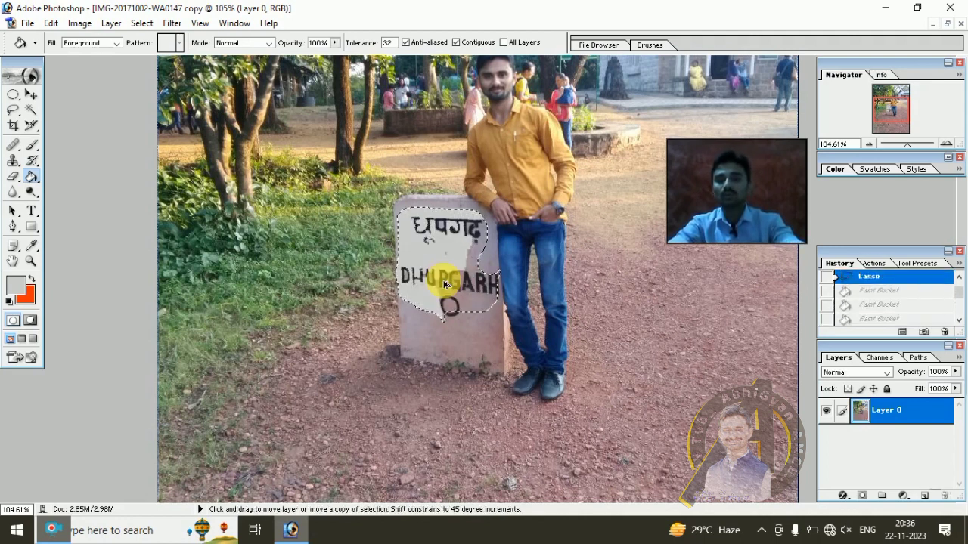
key(ctrl+alt+z)
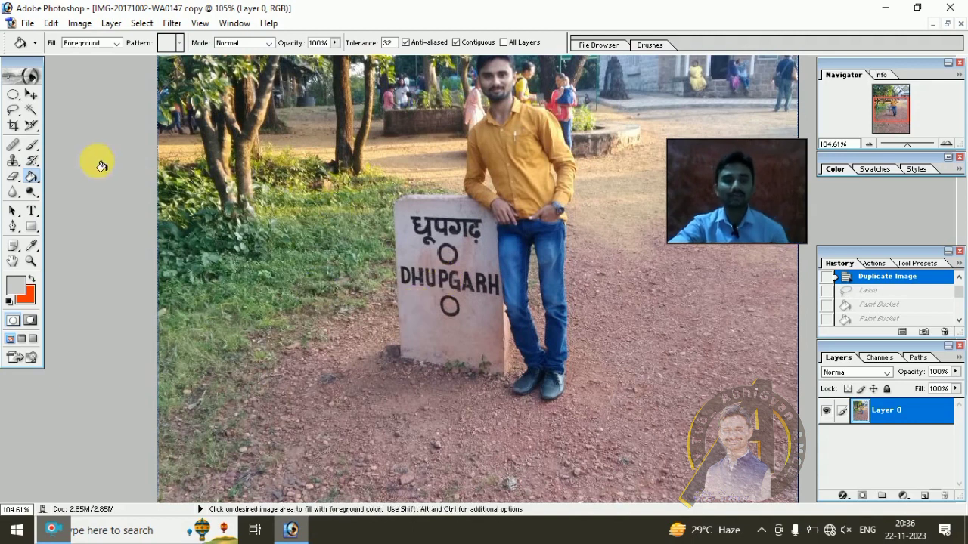
Step: Lasso a freehand selection around the DHUPGARH lettering on the milestone
click(13, 109)
drag(466, 331, 397, 257)
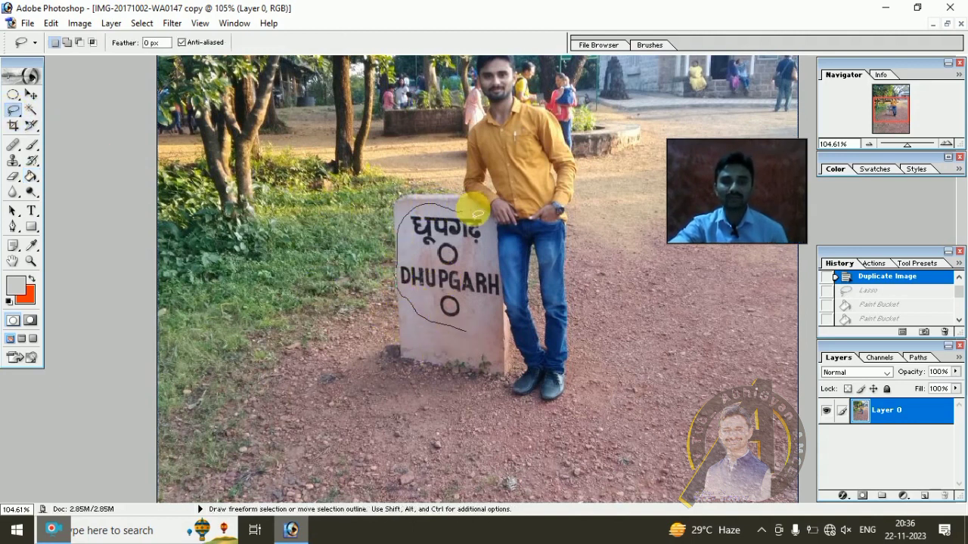
drag(396, 257, 458, 331)
Step: Trial-move the selected lettering down and right with the Move tool, then undo the move
click(30, 94)
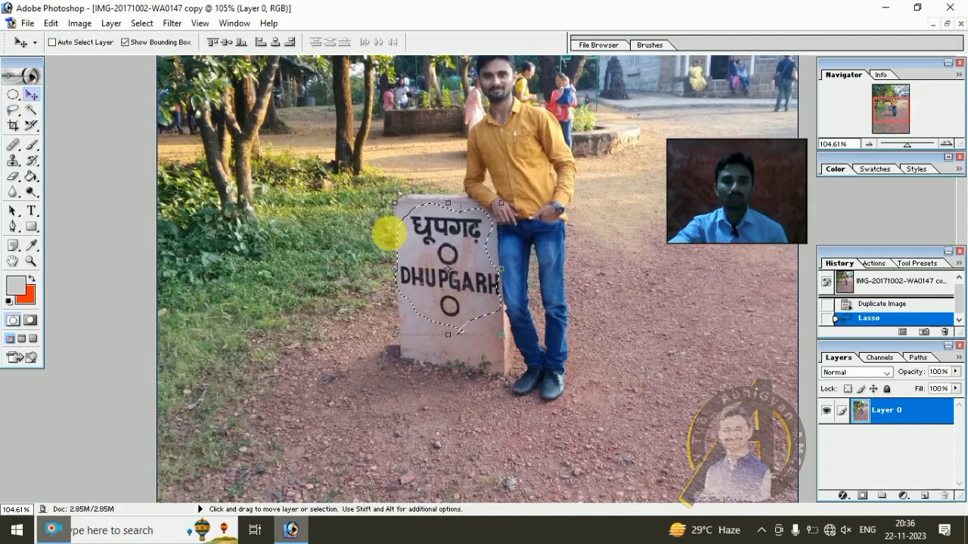
mouse_move(408, 241)
mouse_down()
mouse_move(699, 397)
mouse_move(748, 446)
mouse_up()
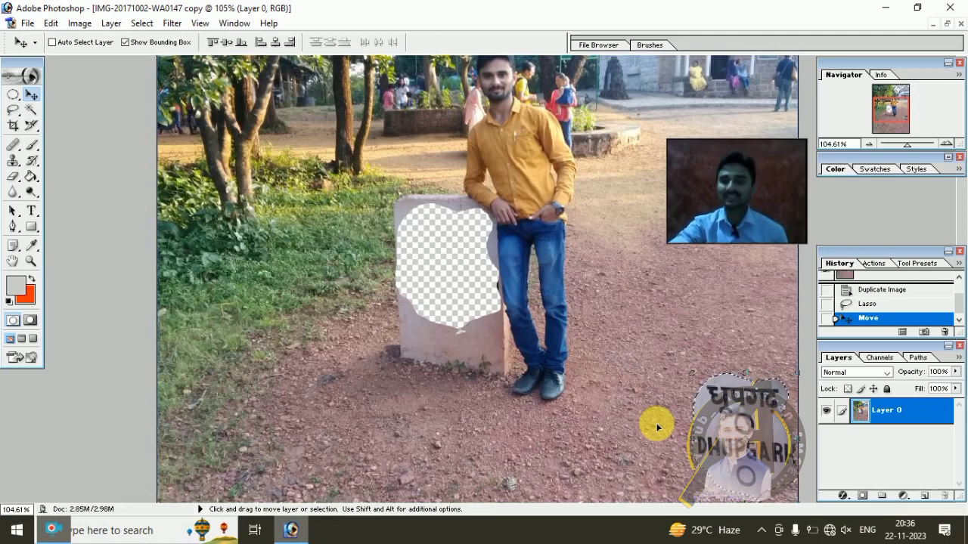
key(ctrl+z)
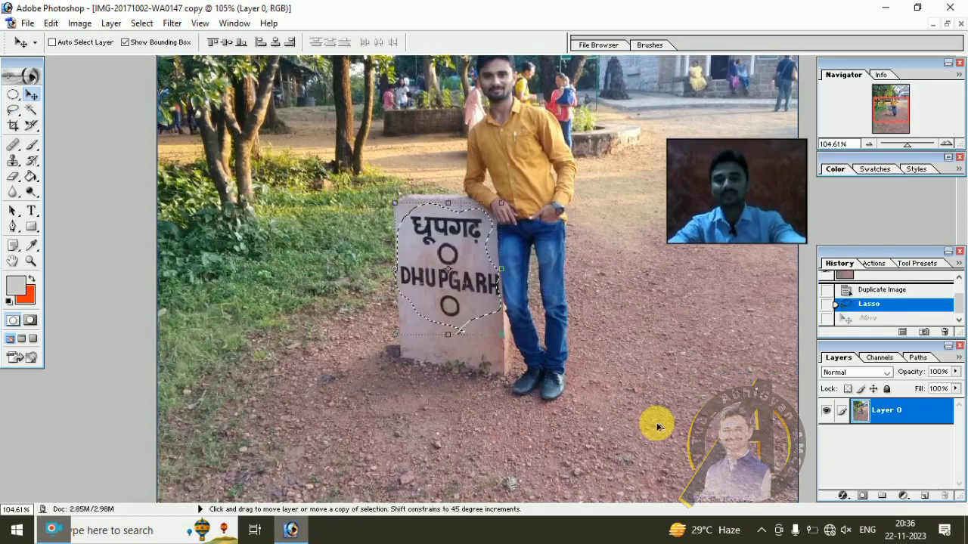
click(19, 117)
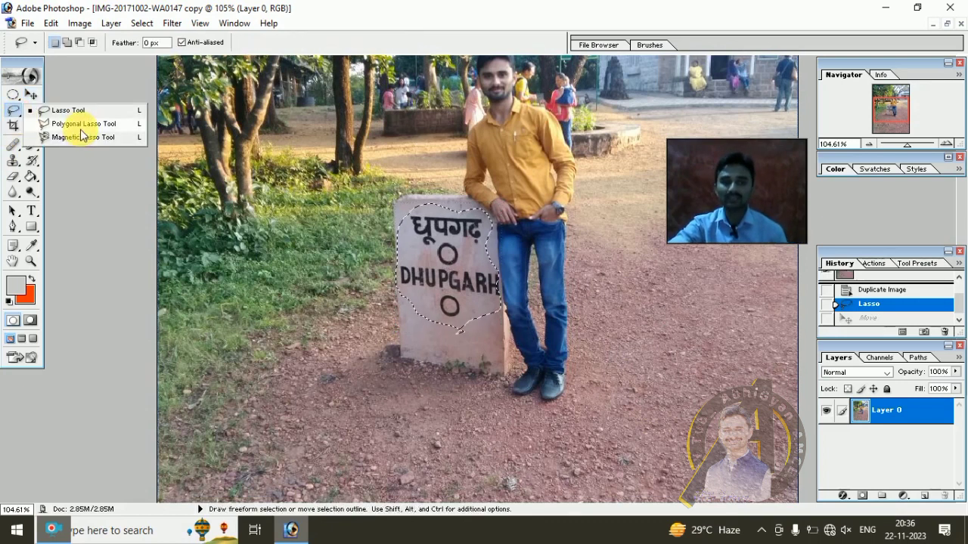
click(81, 125)
click(422, 335)
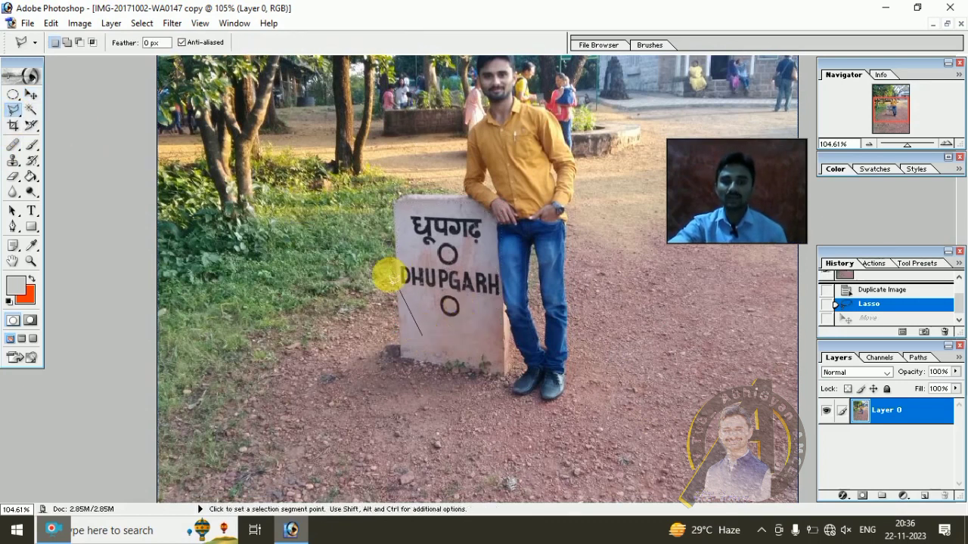
click(400, 358)
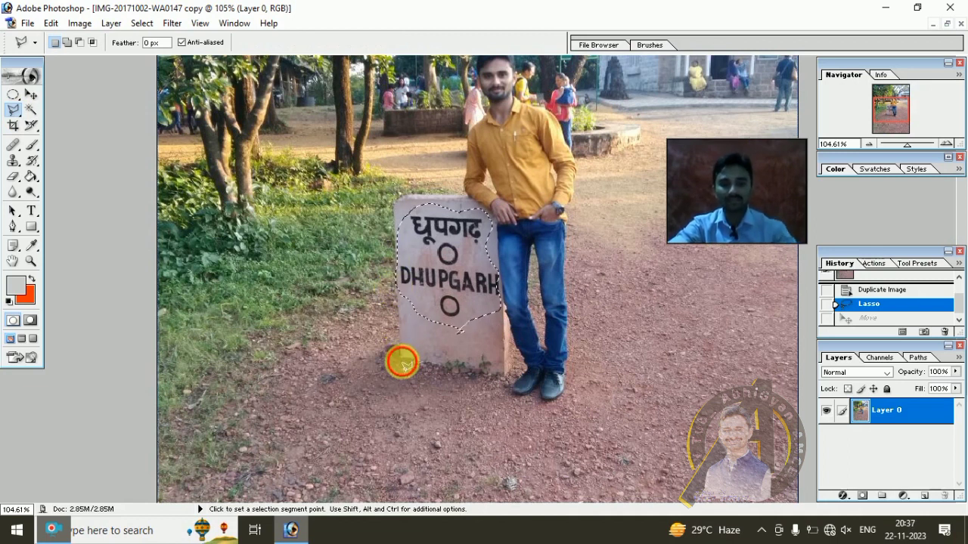
click(410, 196)
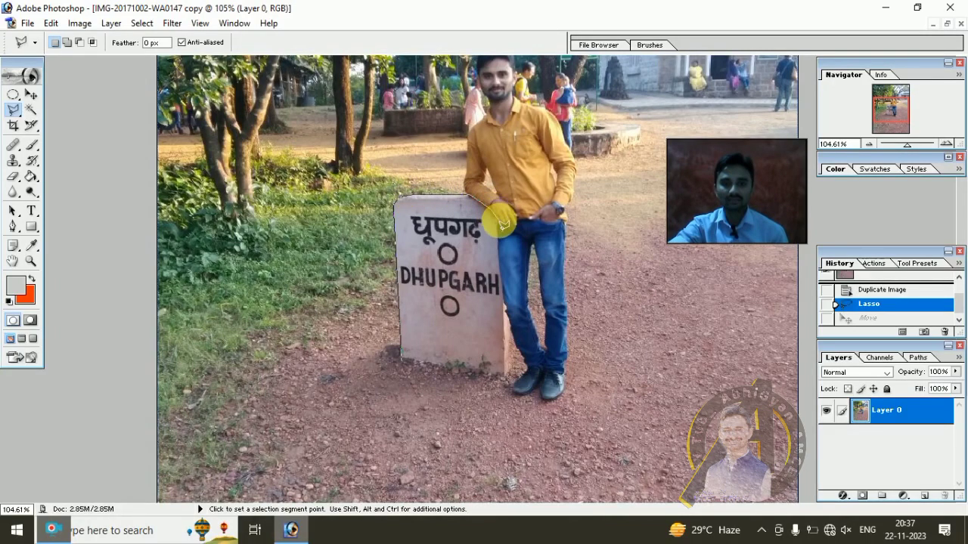
double_click(500, 302)
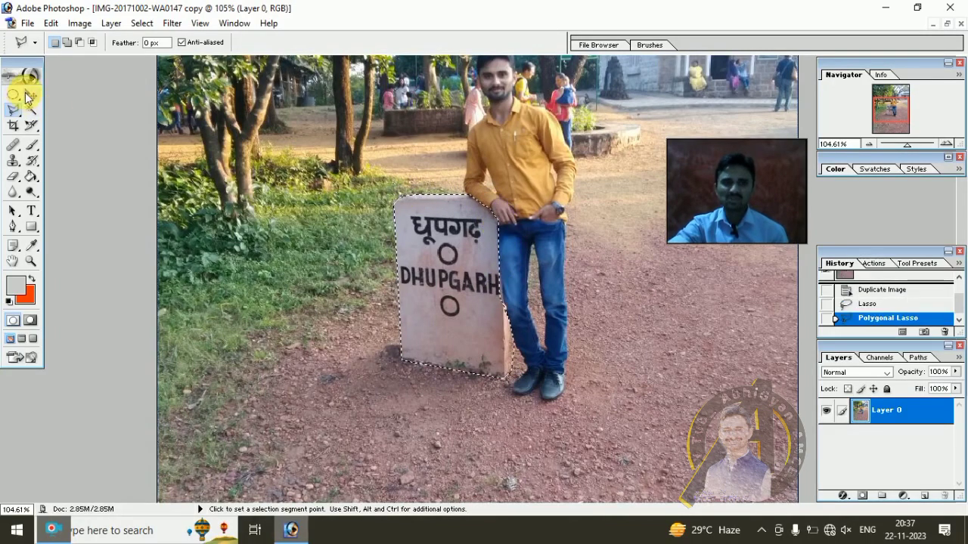
click(30, 95)
mouse_move(458, 287)
mouse_down()
mouse_move(350, 294)
mouse_move(250, 373)
mouse_move(239, 398)
mouse_up()
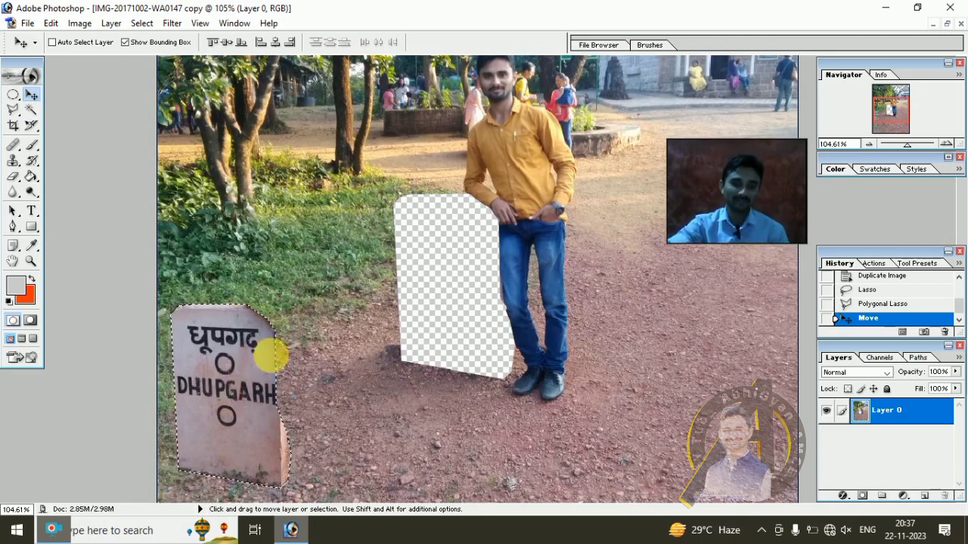
drag(271, 354, 471, 260)
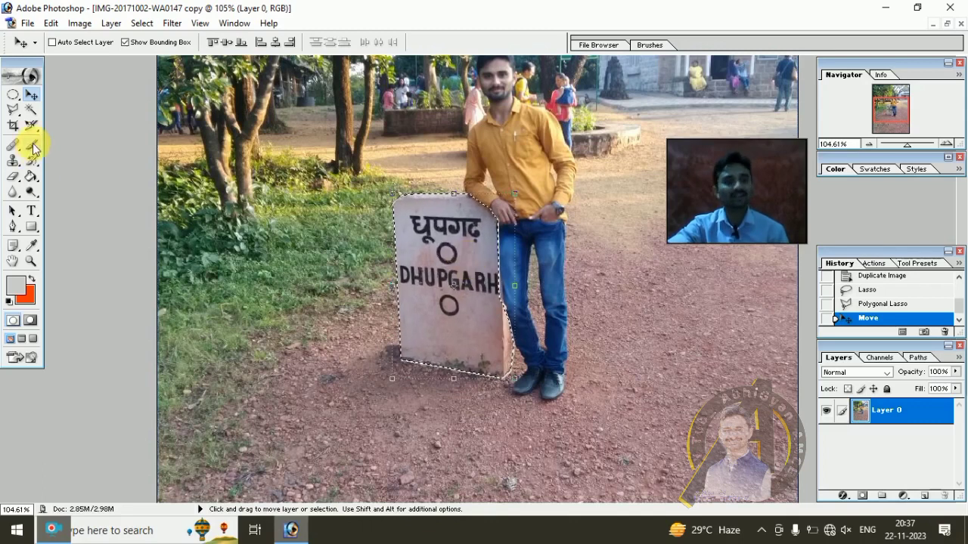
key(ctrl+z)
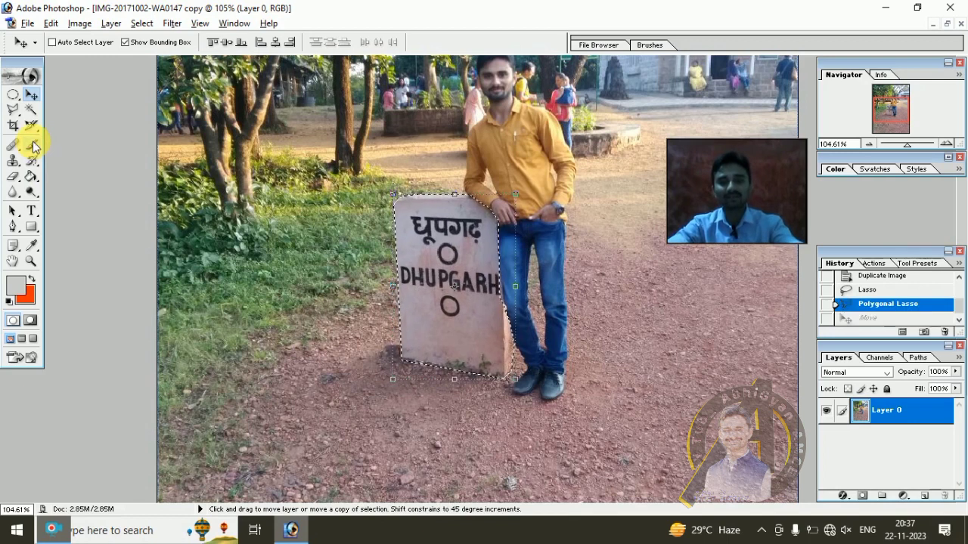
key(ctrl+alt+z)
Step: Switch to the Magnetic Lasso and clear the rough selection around the milestone
click(21, 123)
click(18, 112)
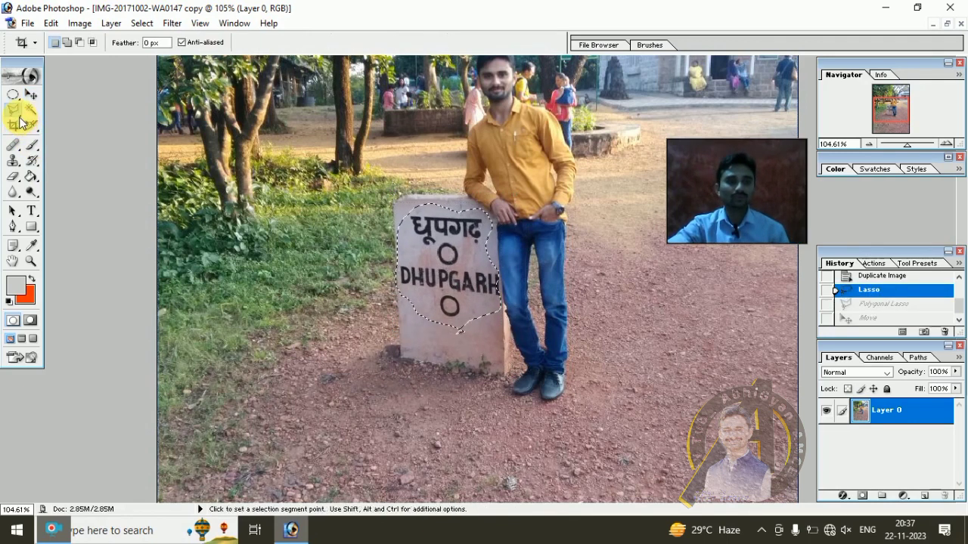
click(83, 138)
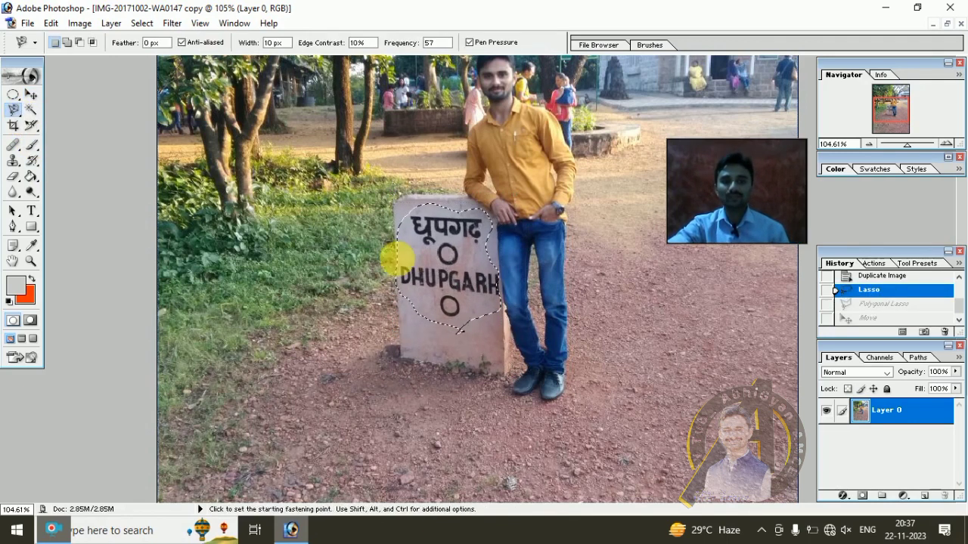
scroll(443, 211, down, 1)
scroll(441, 168, down, 2)
scroll(443, 170, up, 3)
scroll(476, 189, up, 3)
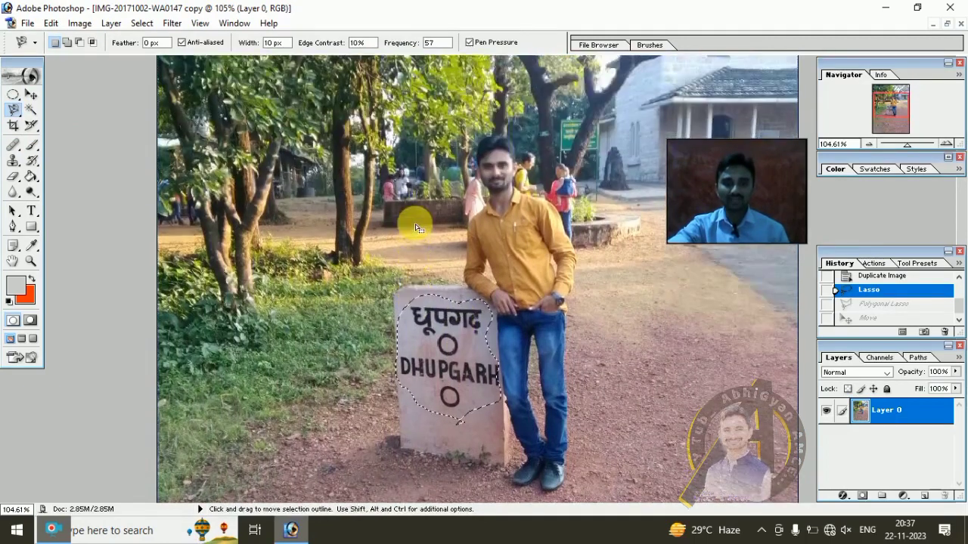
scroll(415, 224, up, 2)
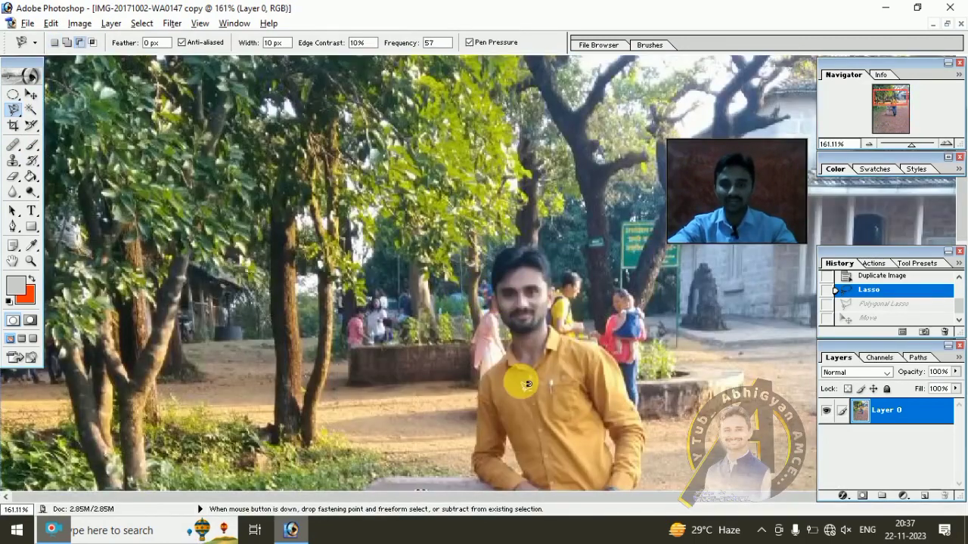
scroll(415, 371, down, 5)
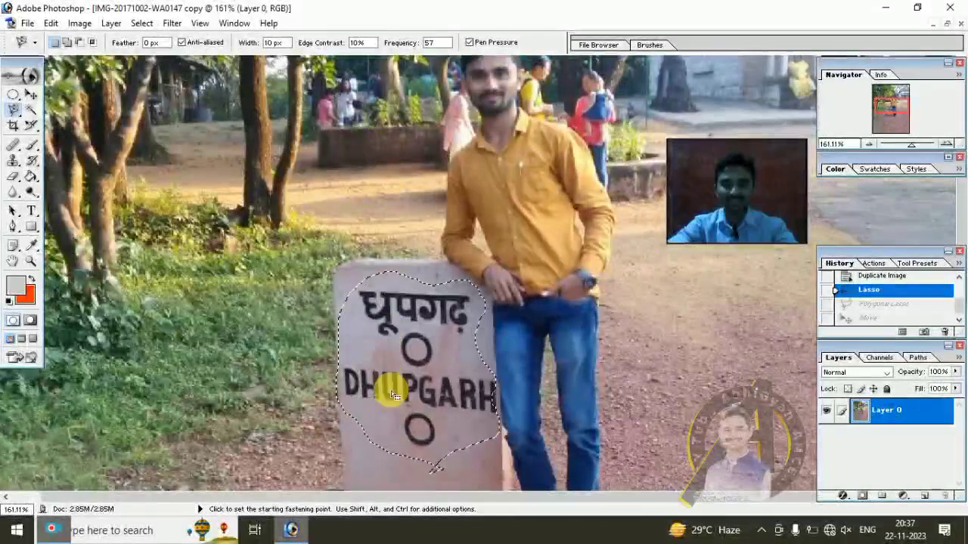
key(ctrl+d)
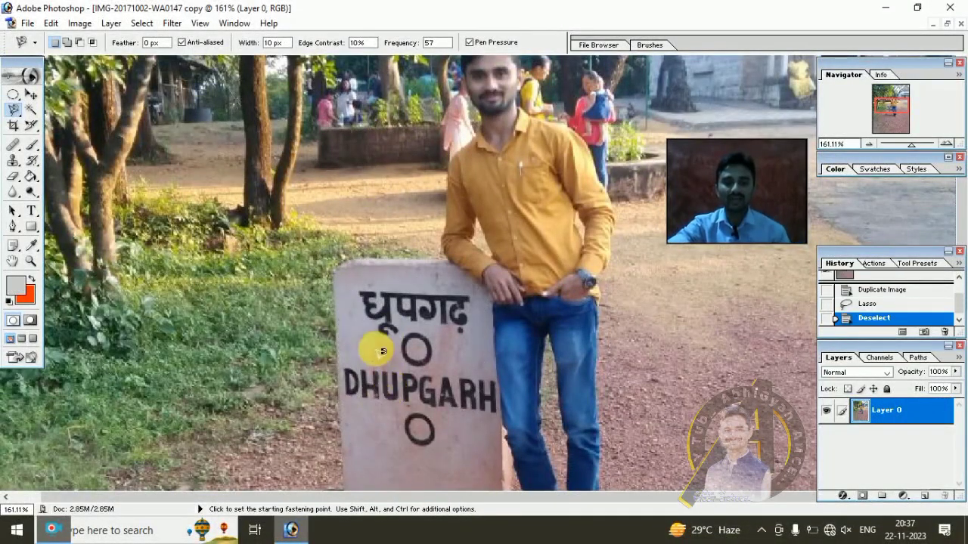
Step: Trace magnetic outlines around the milestone and around the man's shirt and jeans
click(335, 355)
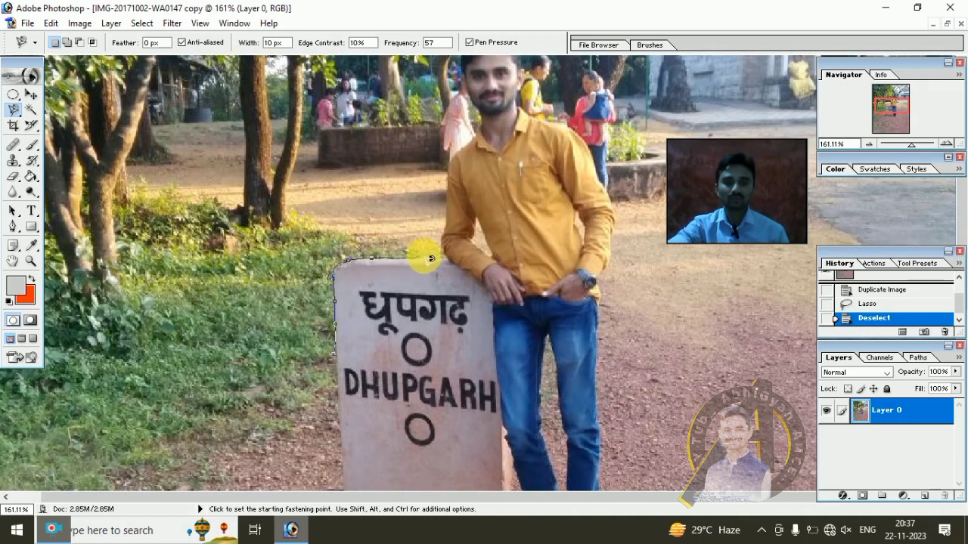
double_click(450, 228)
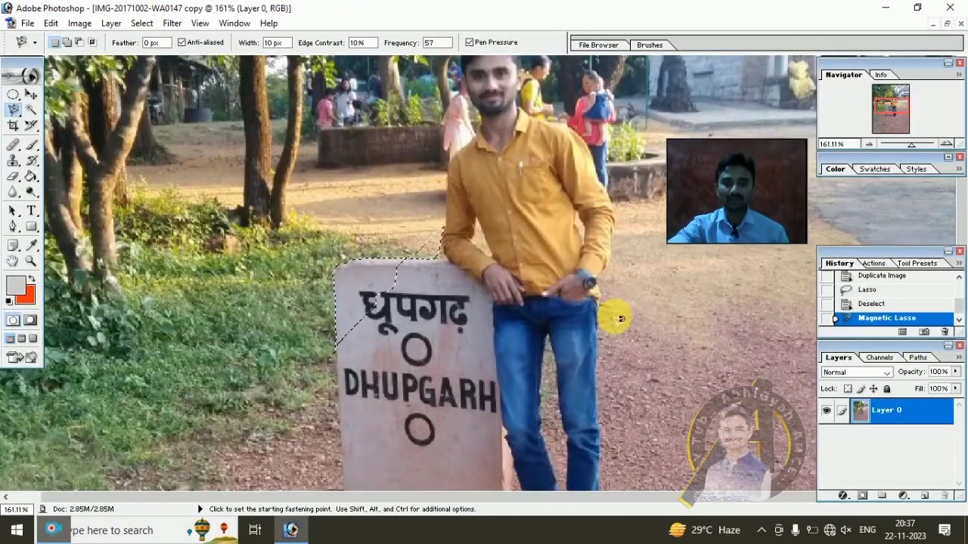
click(609, 467)
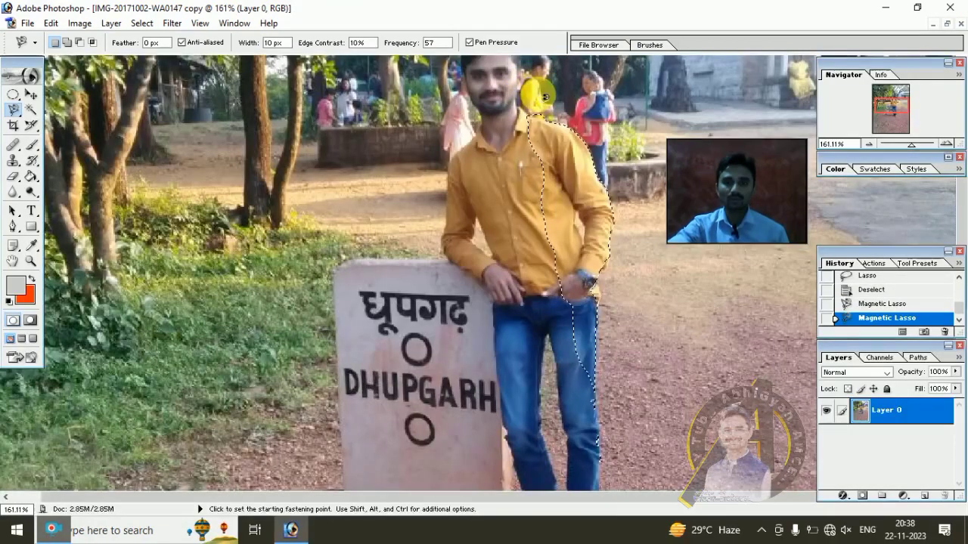
scroll(564, 298, up, 2)
double_click(563, 297)
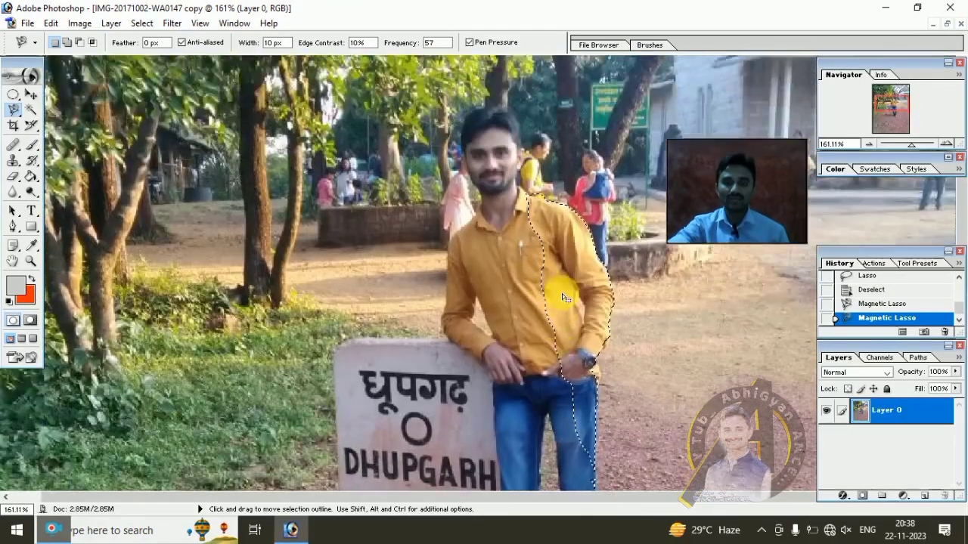
scroll(642, 348, up, 1)
Step: Select the background strip right of the man, trial-delete its pixels, then undo
click(707, 397)
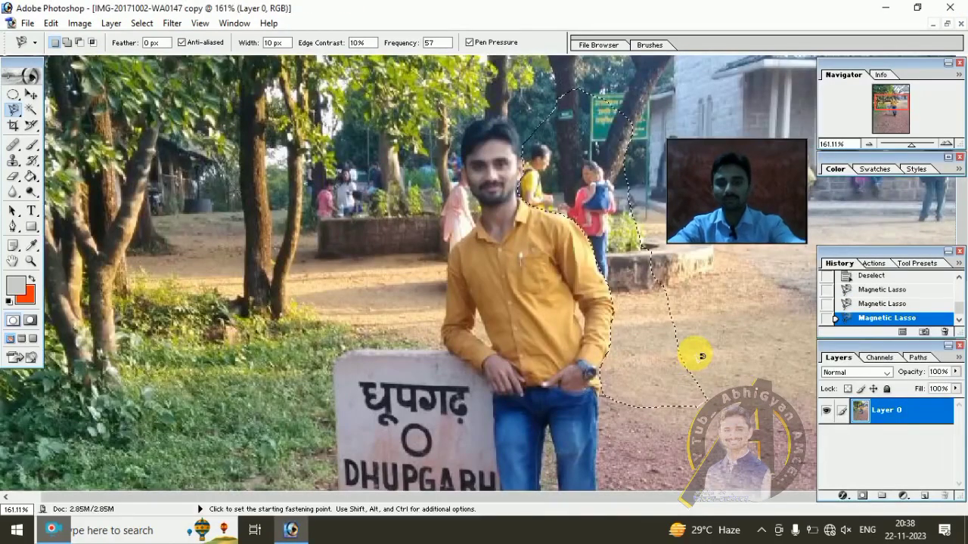
key(Delete)
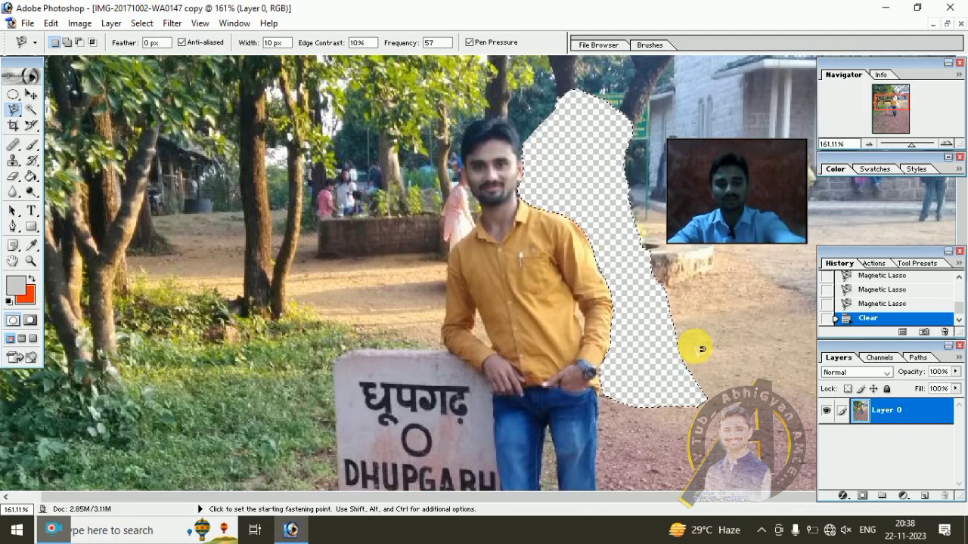
key(ctrl+z)
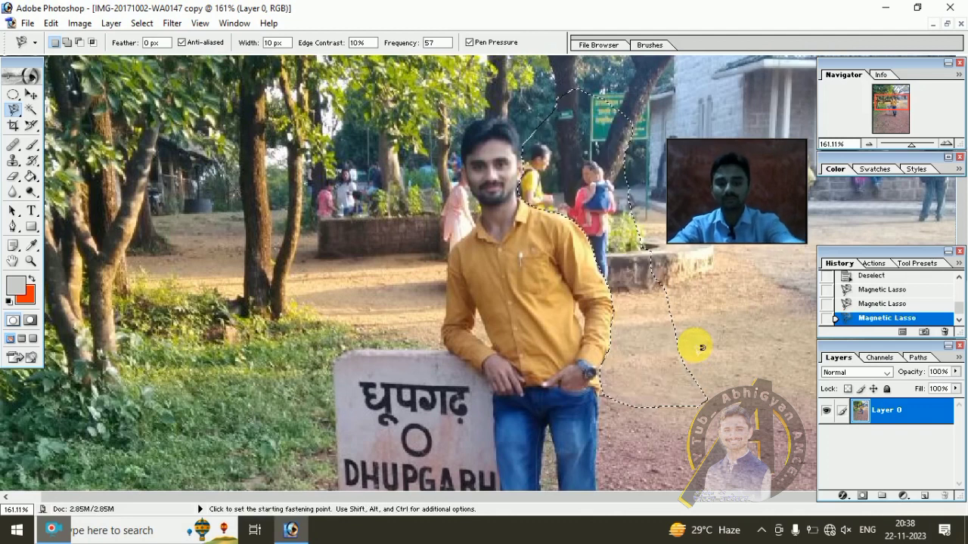
key(ctrl)
Step: Darken the selected strip by pulling the Curves line down
key(ctrl+m)
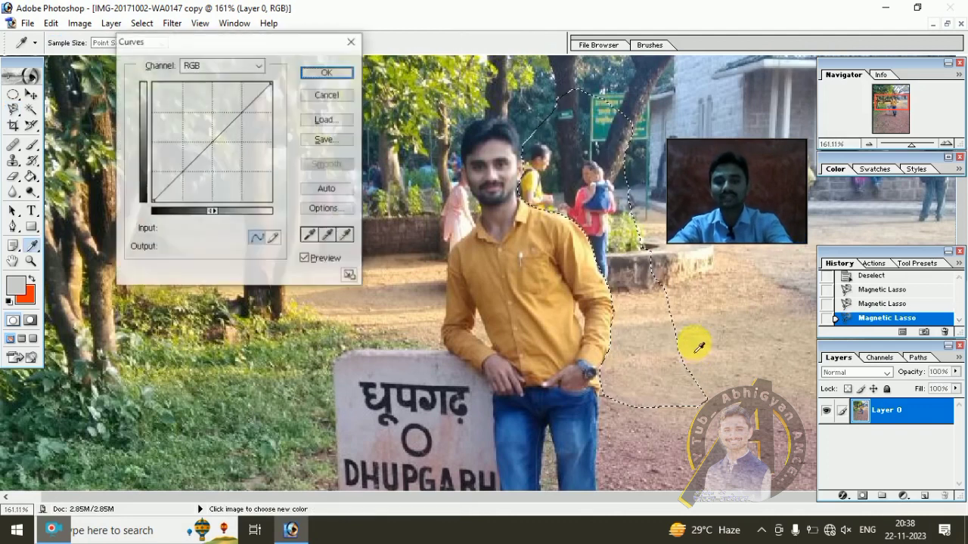
drag(218, 150, 214, 151)
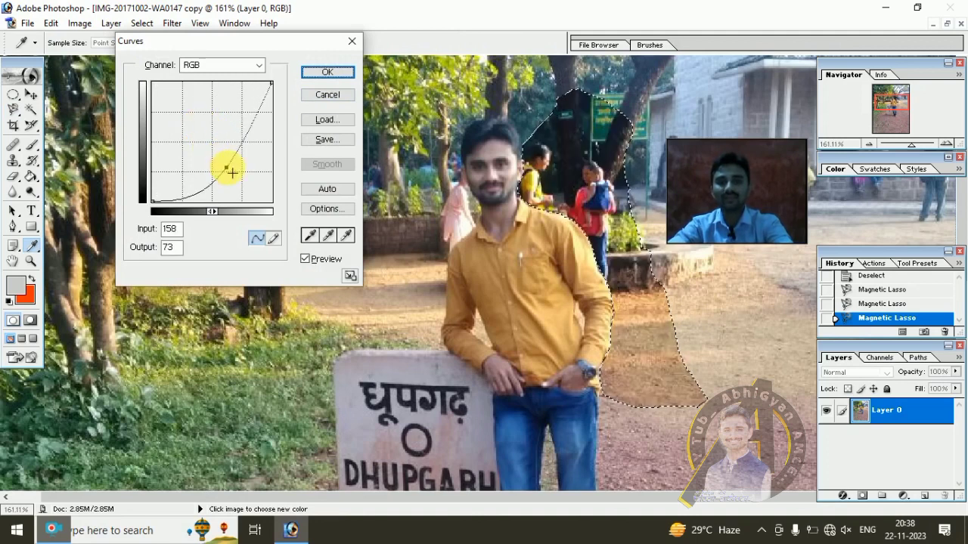
drag(232, 173, 234, 175)
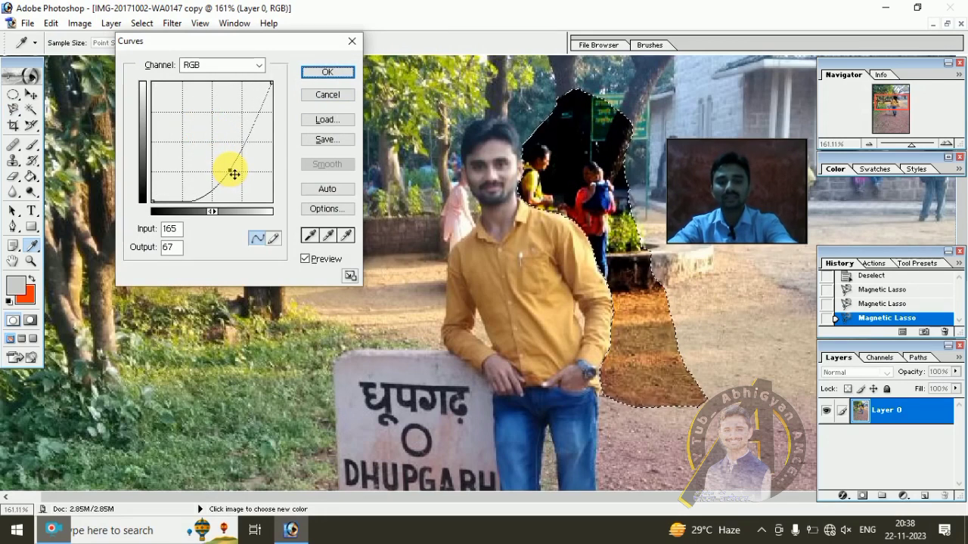
click(338, 73)
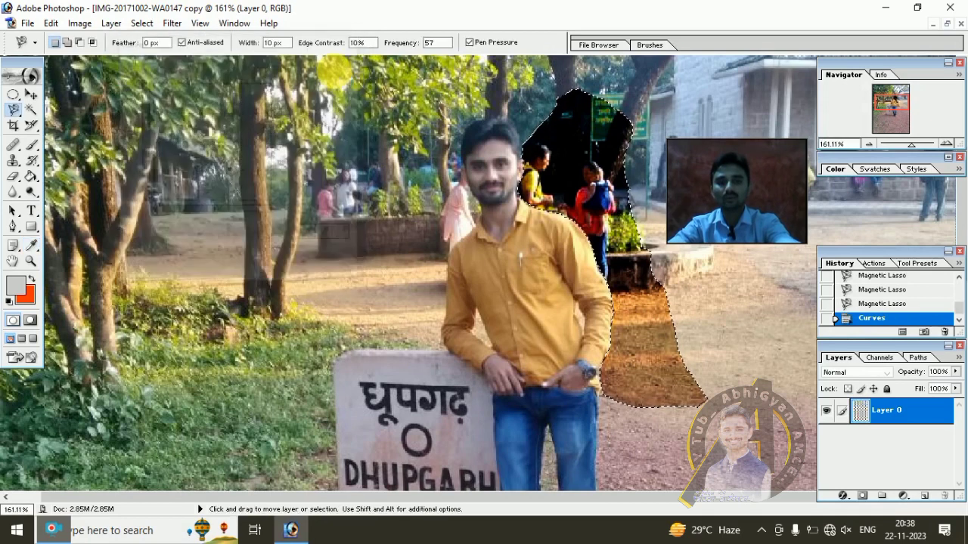
Step: Shift the Levels midtone slider to darken the strip further, then deselect
key(ctrl+l)
mouse_move(348, 144)
mouse_down()
mouse_move(254, 139)
mouse_move(287, 151)
mouse_move(371, 152)
mouse_up()
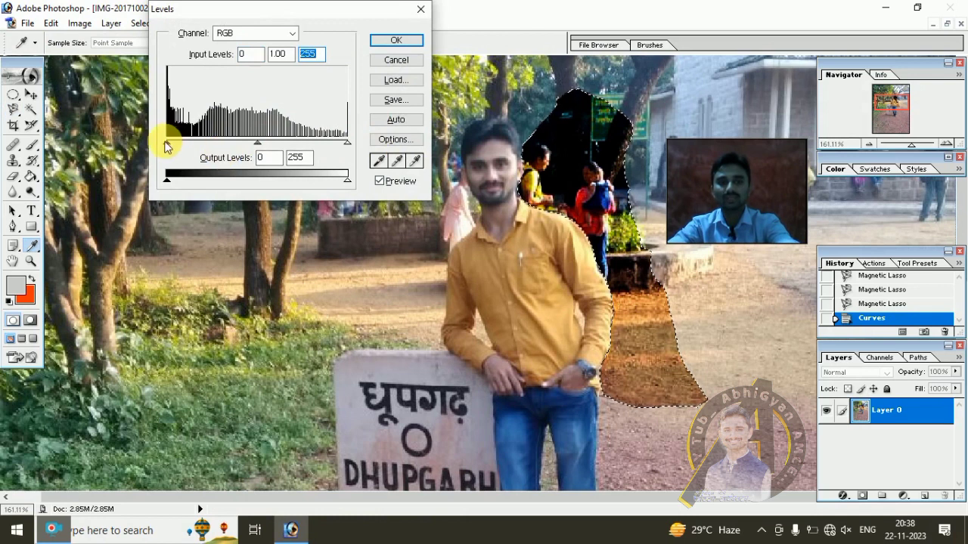
mouse_move(167, 143)
mouse_down()
mouse_move(255, 144)
mouse_move(173, 151)
mouse_up()
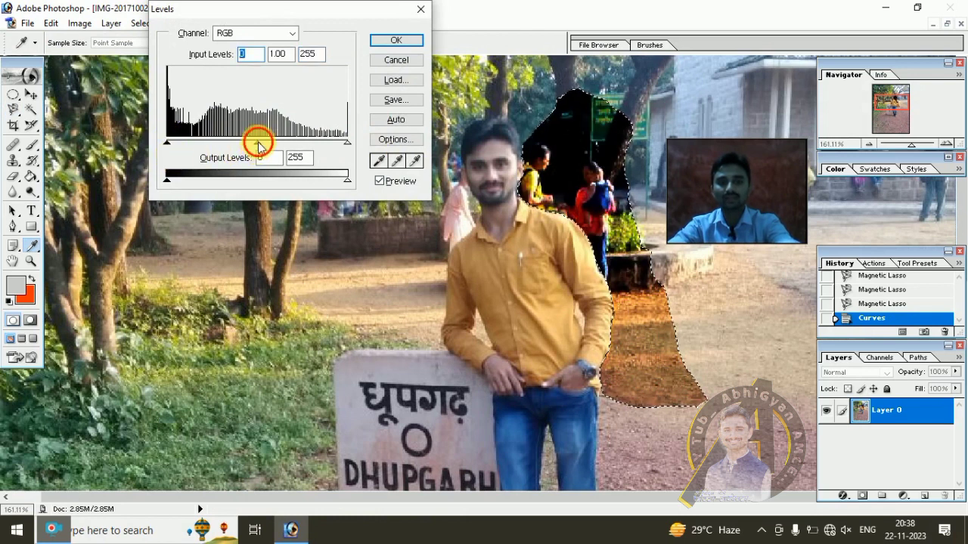
mouse_move(258, 142)
mouse_down()
mouse_move(140, 144)
mouse_move(270, 144)
mouse_move(244, 142)
mouse_up()
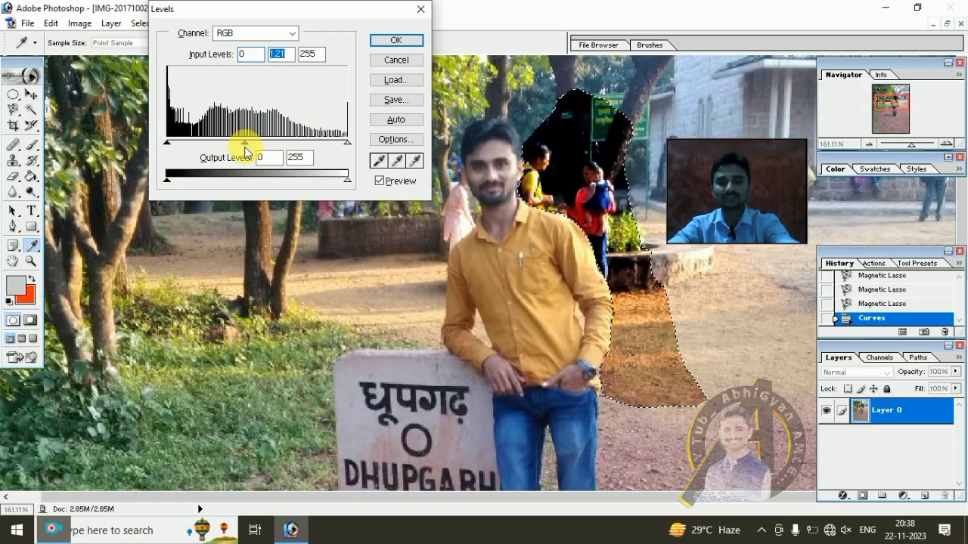
click(387, 40)
key(ctrl+d)
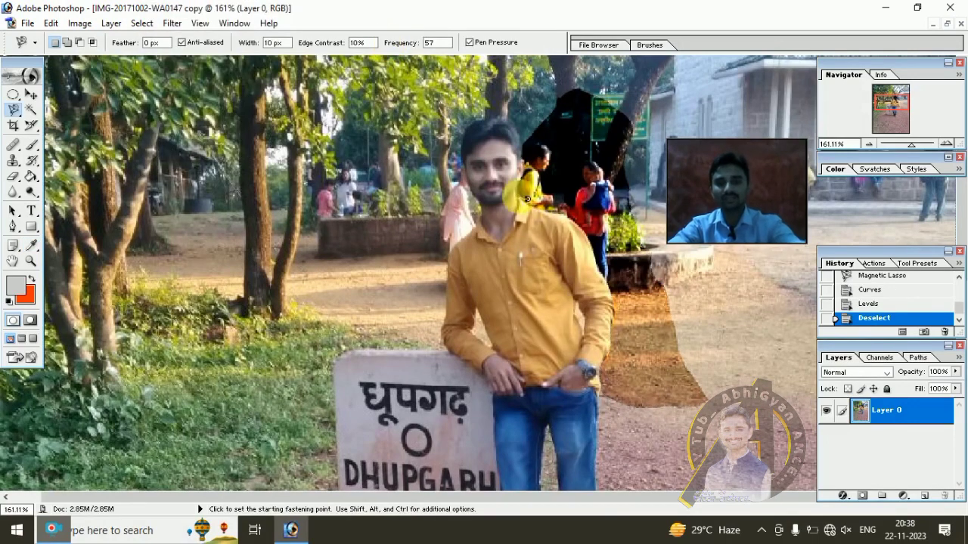
Step: Zoom out, step history back before the Curves and Levels darkening, then minimize the window
scroll(488, 251, down, 2)
scroll(487, 251, down, 1)
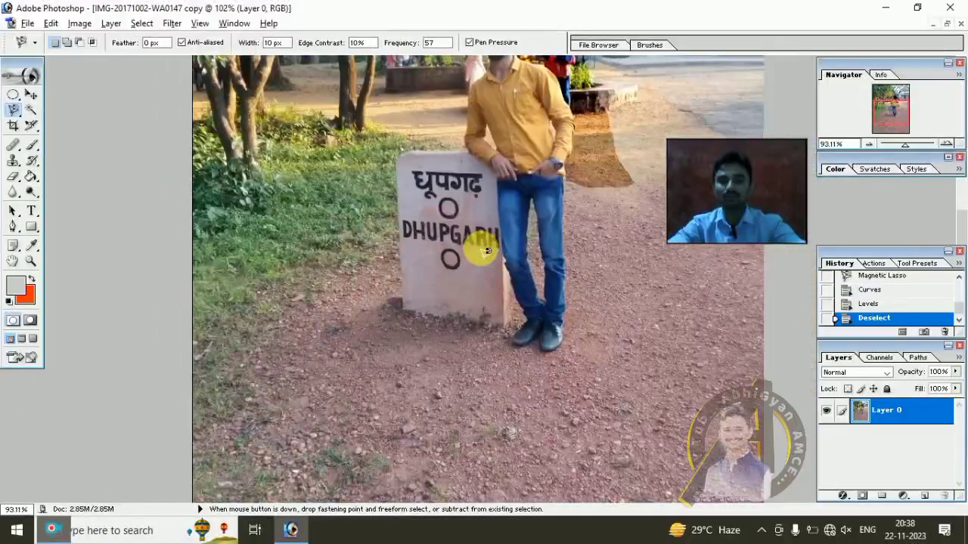
scroll(488, 251, down, 2)
scroll(488, 251, down, 1)
scroll(542, 189, up, 1)
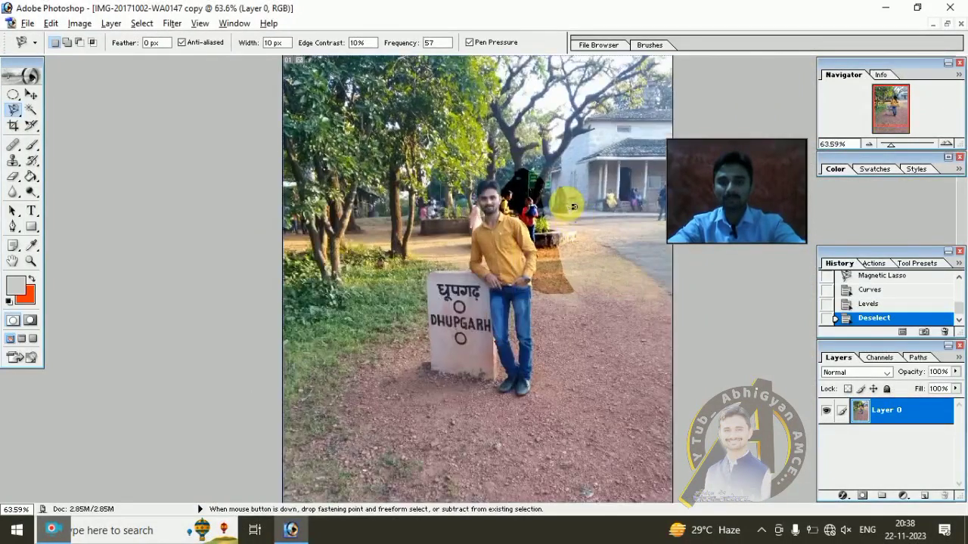
scroll(566, 205, up, 1)
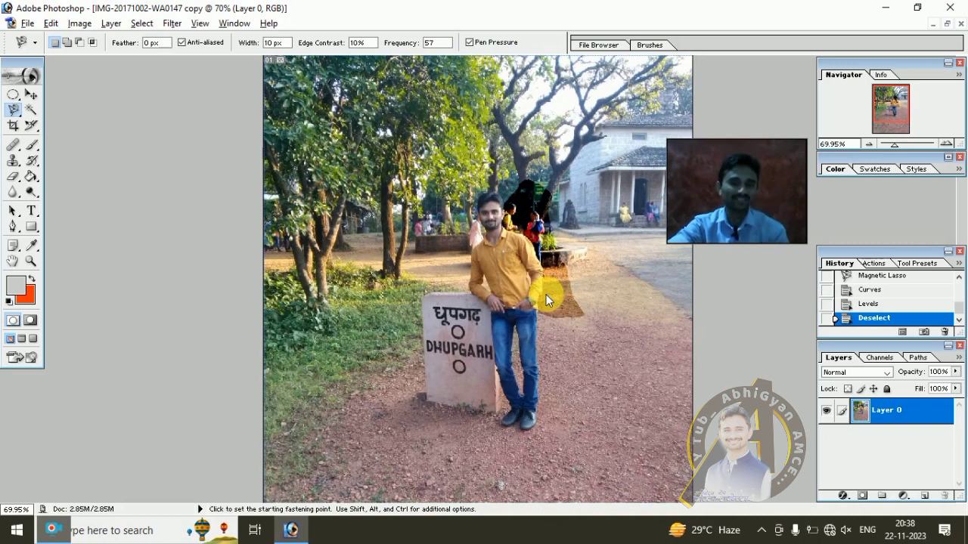
key(ctrl+alt+z)
key(ctrl+alt+z)
key(ctrl+alt+z)
key(ctrl+alt+z)
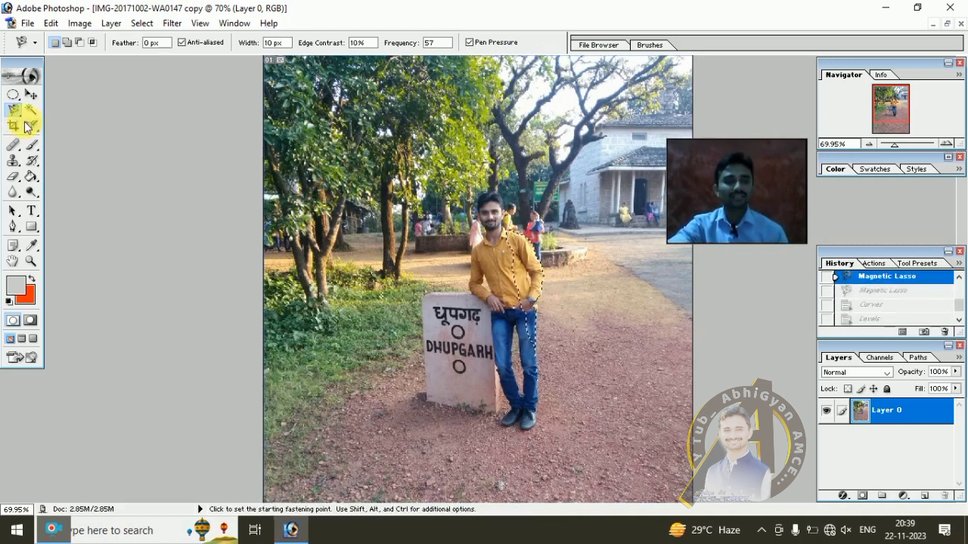
drag(19, 118, 106, 138)
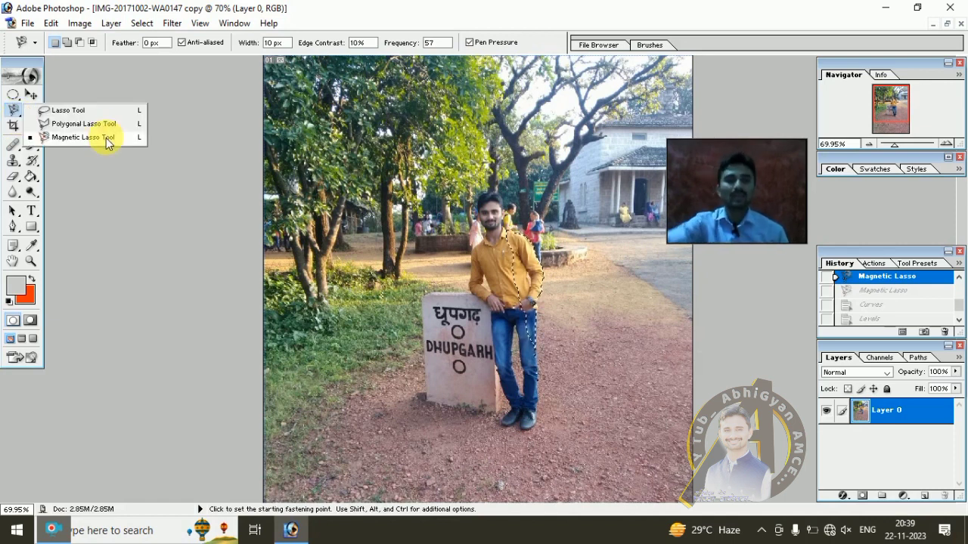
click(947, 23)
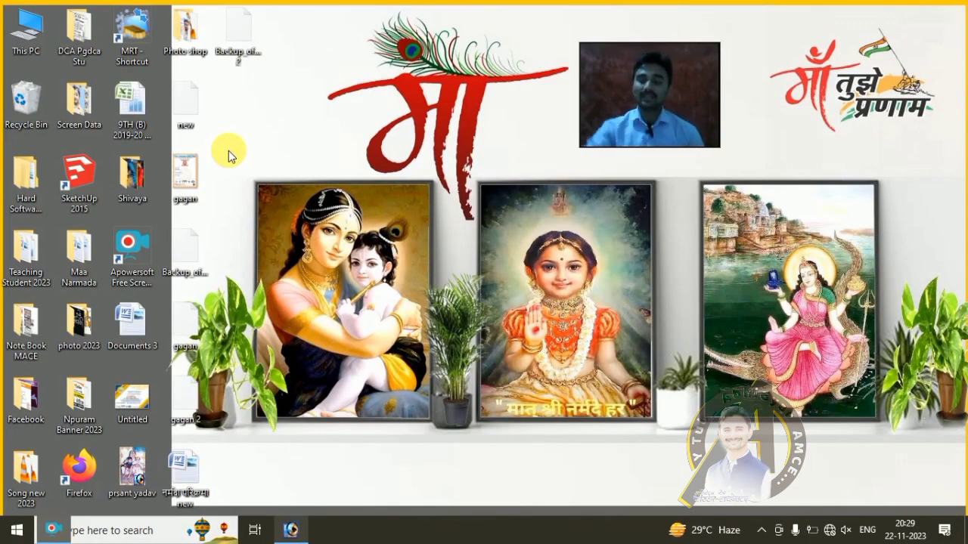
Step: Bring Photoshop back and switch from a freehand trial trace to the Polygonal Lasso
click(290, 530)
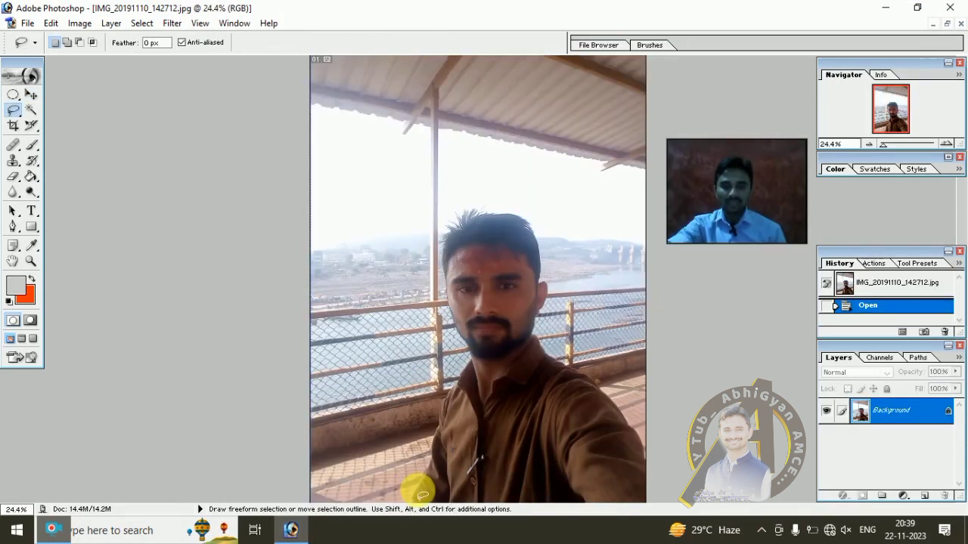
mouse_move(421, 494)
mouse_down()
mouse_move(458, 366)
mouse_move(443, 276)
mouse_move(453, 217)
mouse_move(519, 216)
mouse_move(544, 284)
mouse_move(536, 330)
mouse_move(601, 388)
mouse_up()
click(14, 110)
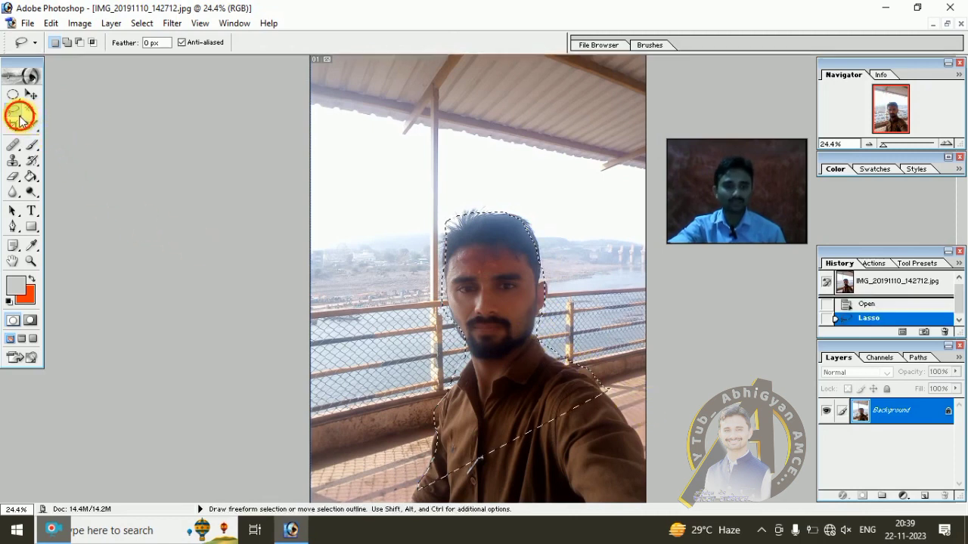
click(75, 123)
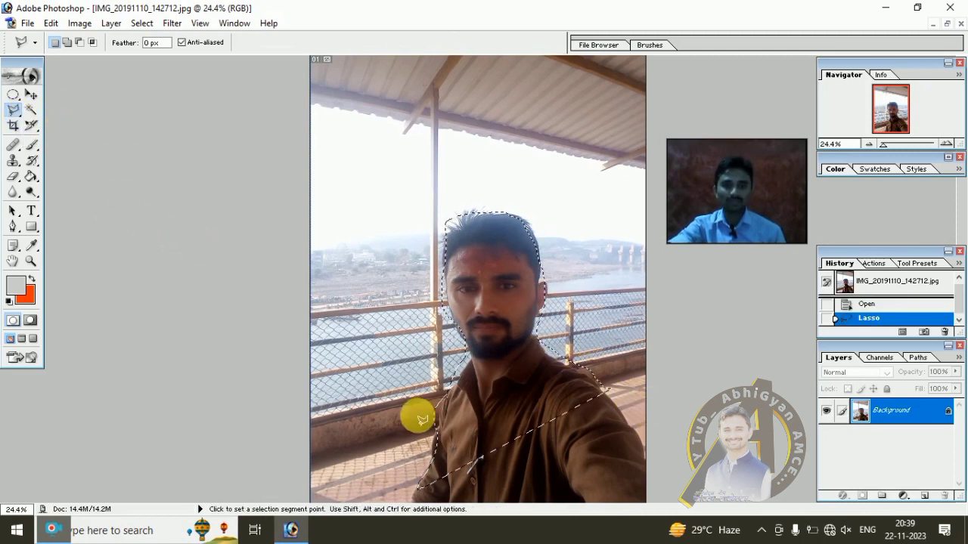
Step: Outline the man's head and body with straight segments, then restore the selfie window beside the garden photo
click(419, 478)
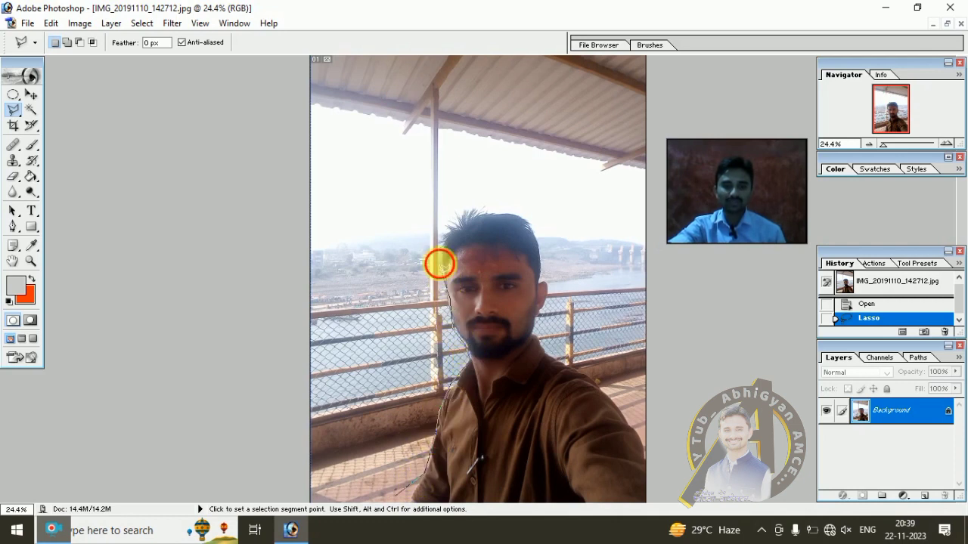
click(468, 209)
click(518, 210)
click(529, 226)
click(542, 281)
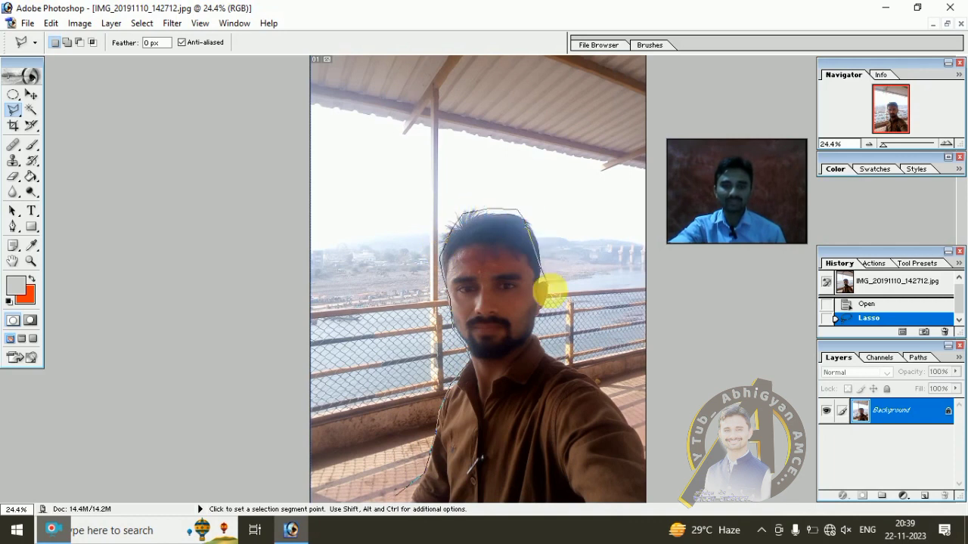
double_click(408, 518)
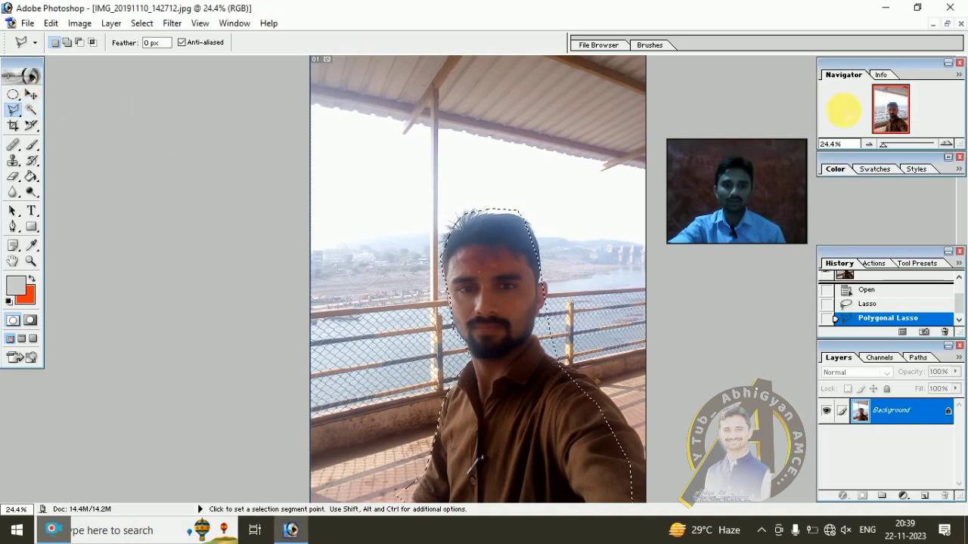
click(946, 24)
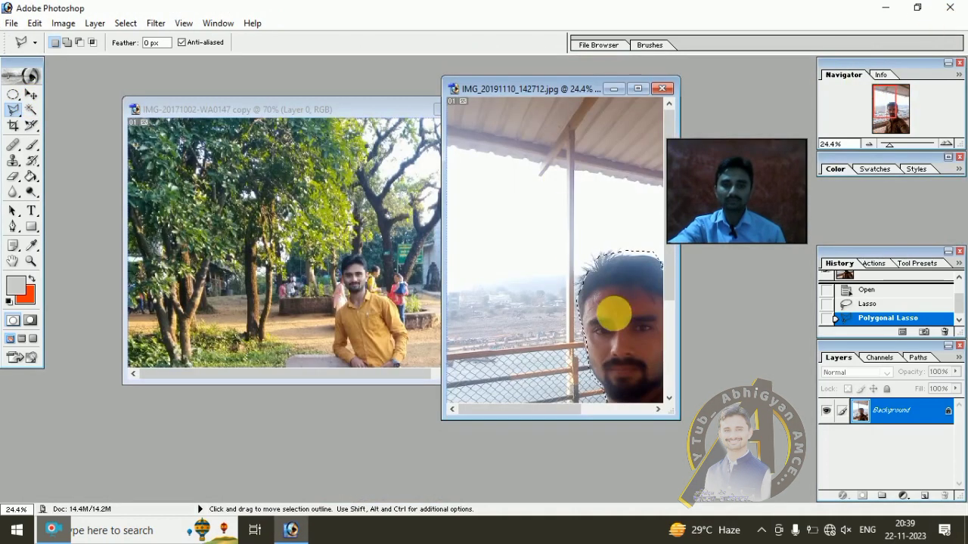
Step: Carry the selected head into the garden photo and position it there
drag(613, 313, 304, 242)
click(31, 93)
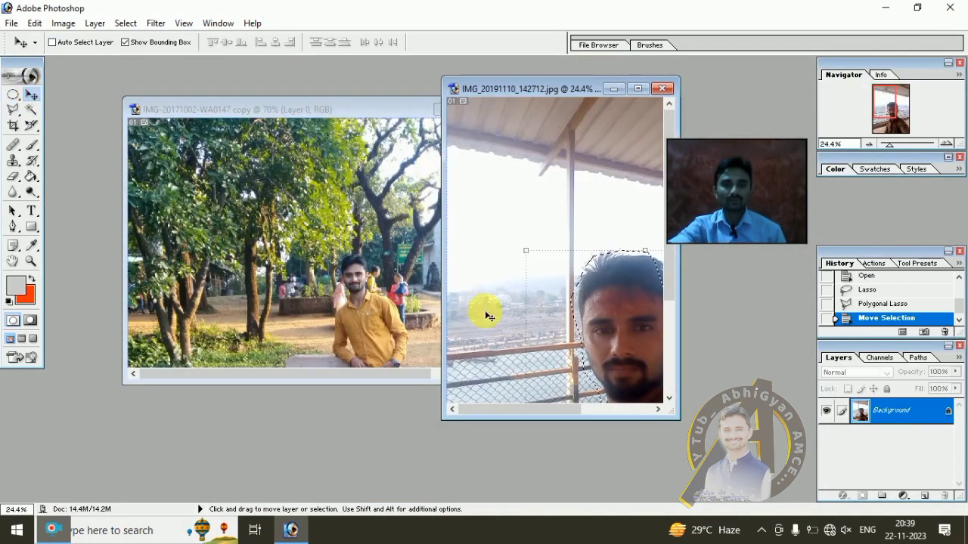
drag(624, 330, 326, 234)
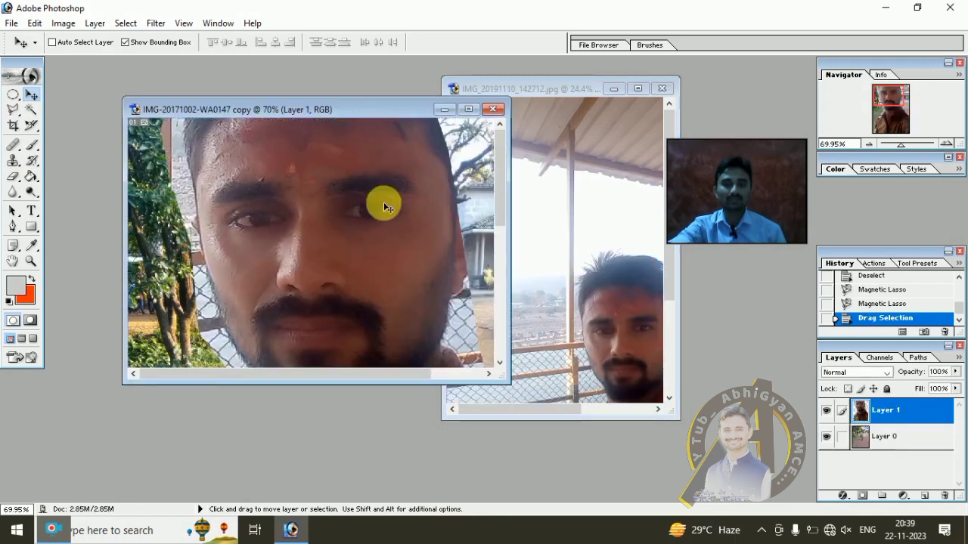
click(460, 111)
drag(434, 244, 461, 315)
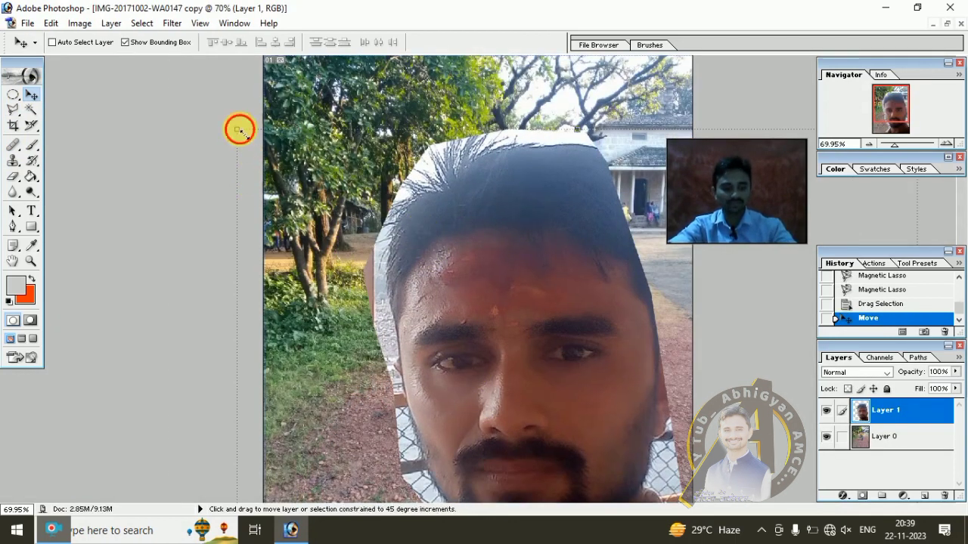
Step: Try shrinking the pasted head to about a third by the marker, then cancel the transform
drag(239, 130, 344, 137)
drag(469, 318, 341, 136)
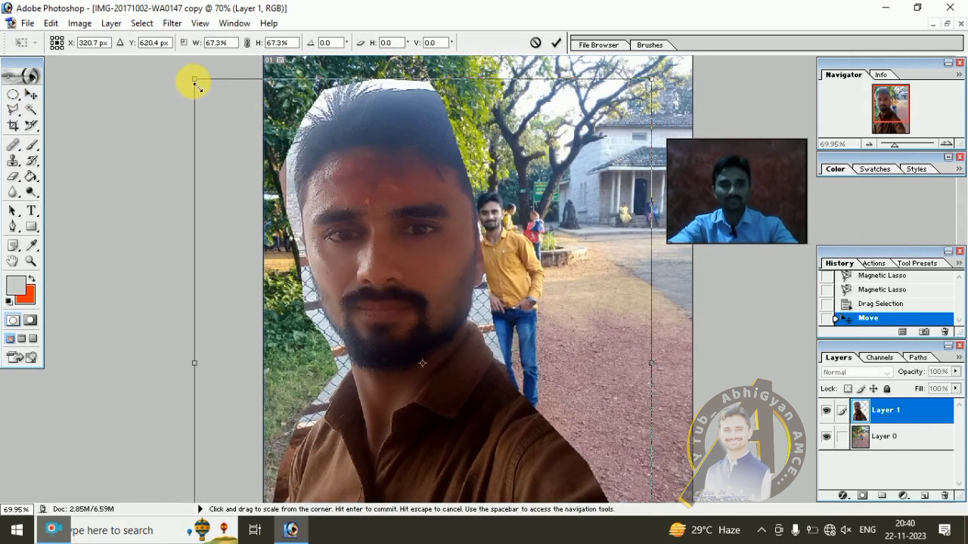
drag(195, 78, 277, 147)
mouse_move(259, 97)
mouse_down()
mouse_move(358, 187)
mouse_move(382, 223)
mouse_up()
drag(427, 287, 461, 355)
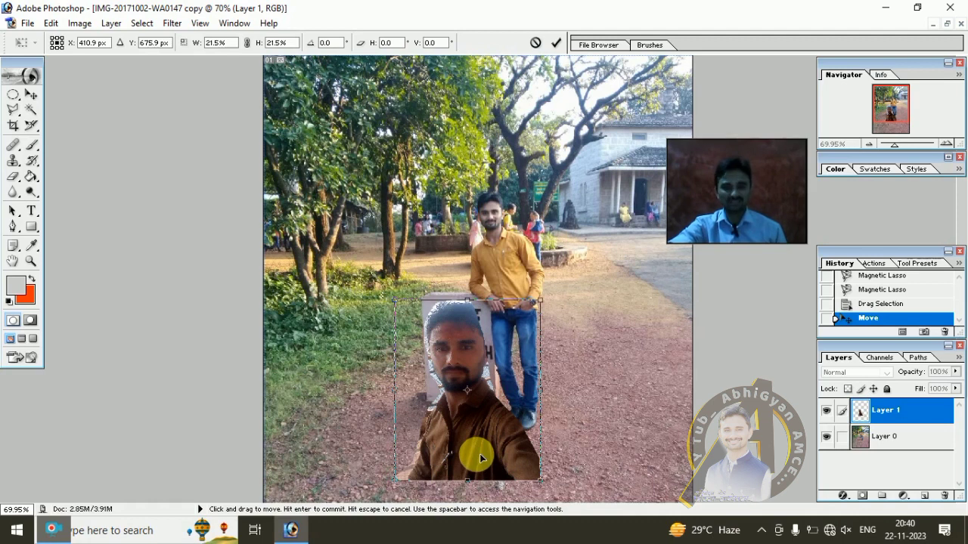
click(536, 42)
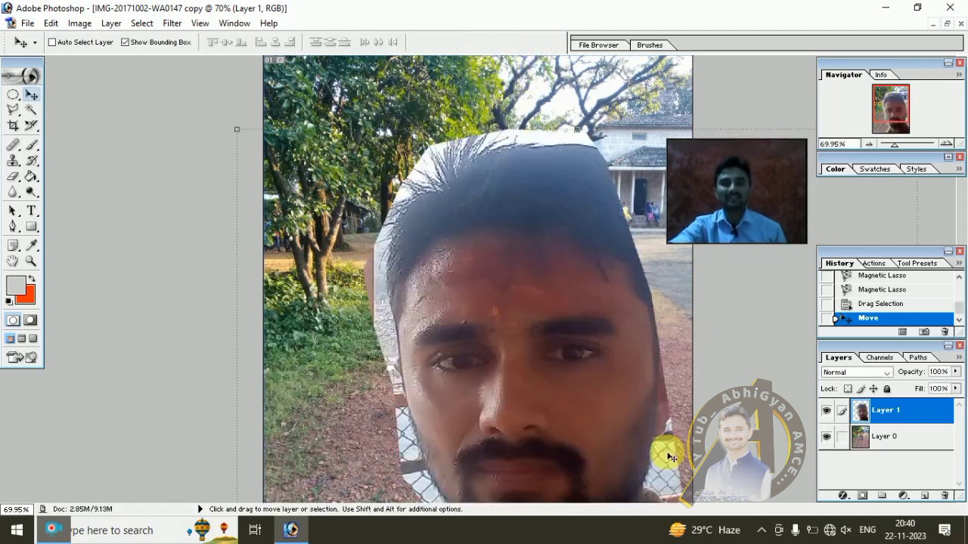
Step: Delete the trial head layer and enlarge the selfie window to fill the workspace
right_click(851, 416)
click(846, 284)
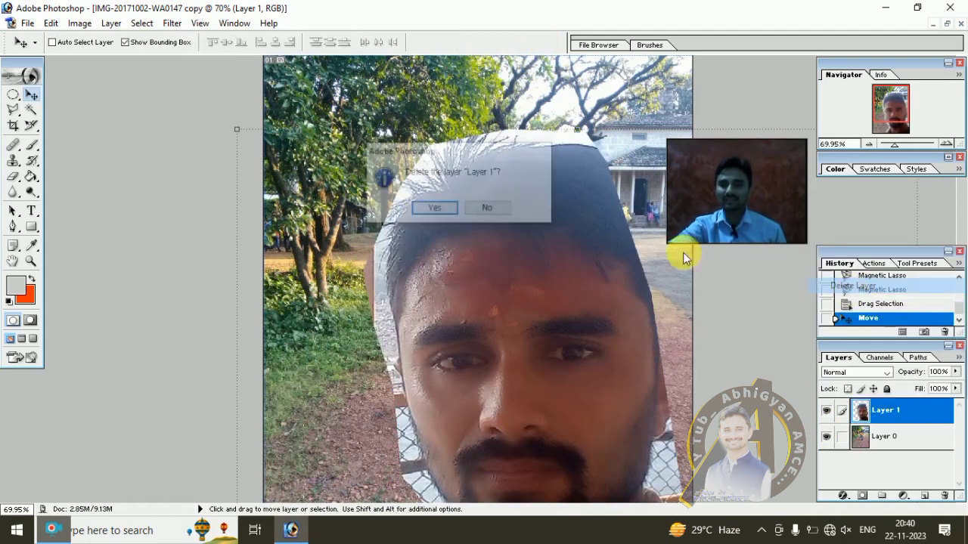
click(431, 210)
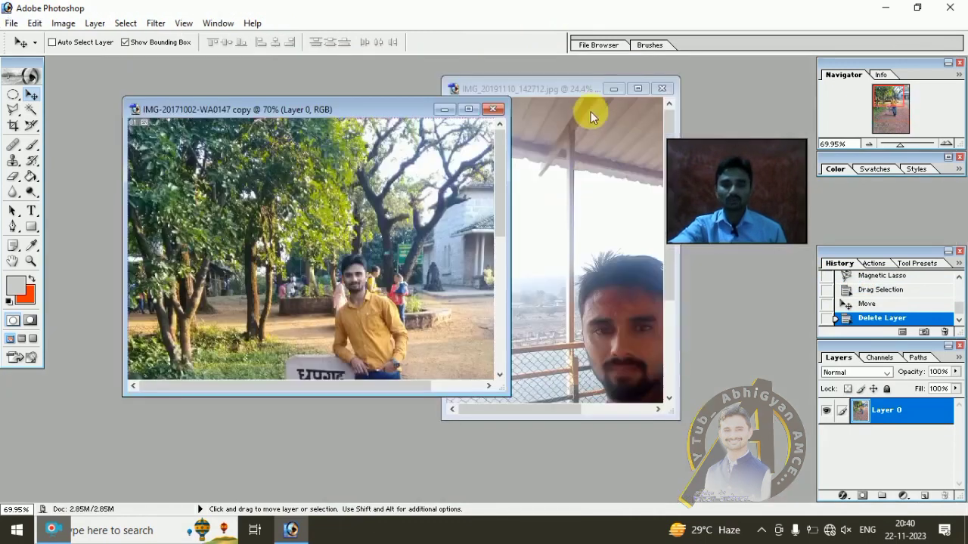
click(630, 89)
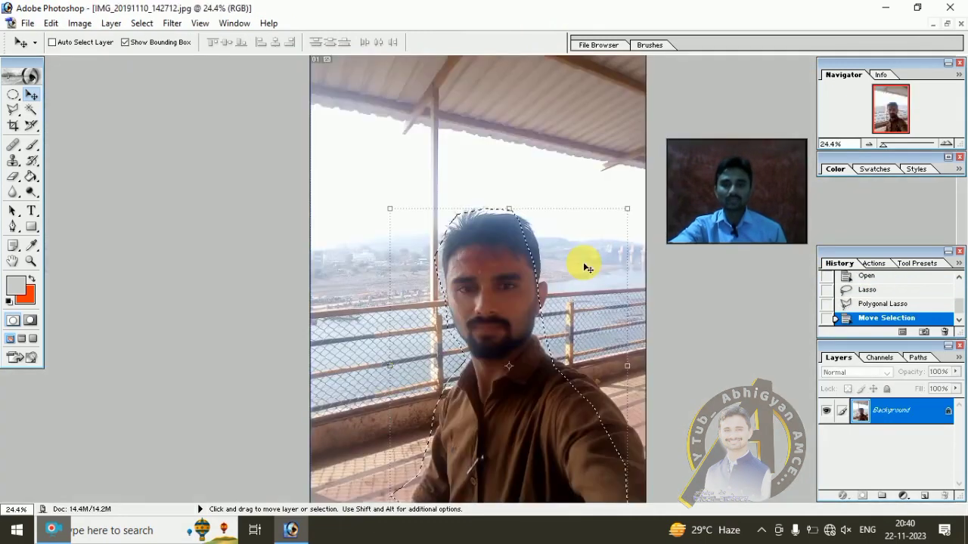
Step: Switch to the Magnetic Lasso, abandoning a stray polygon outline, and clear the head selection
click(16, 113)
click(21, 117)
click(75, 123)
click(102, 150)
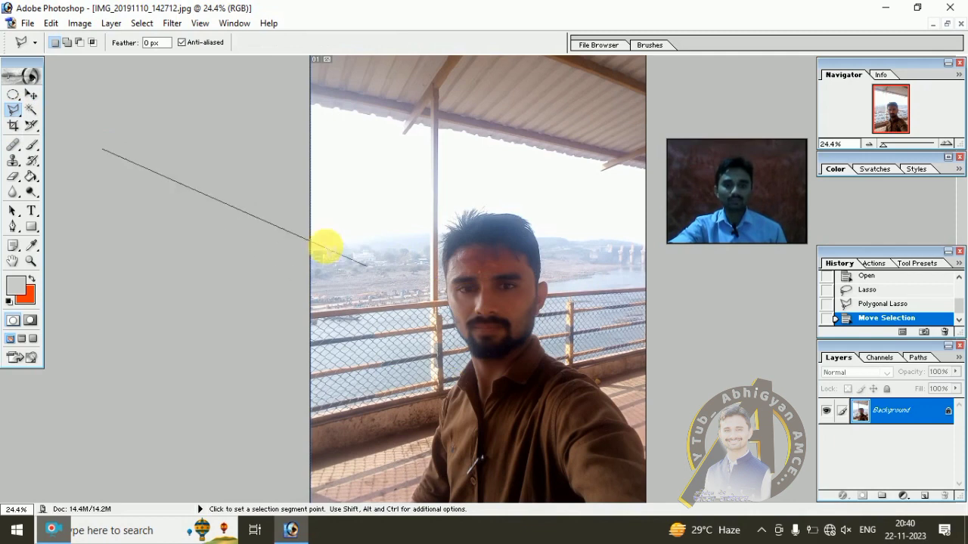
key(Escape)
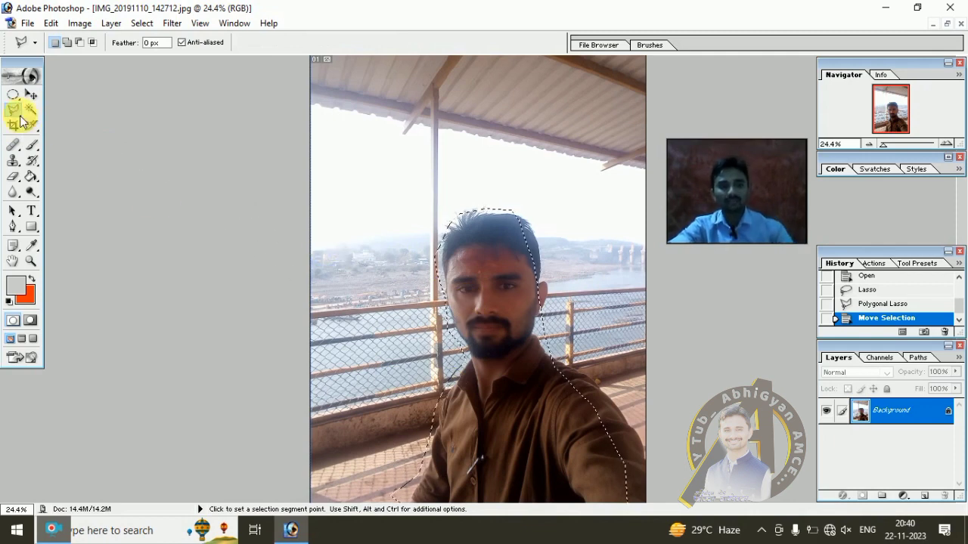
click(16, 114)
click(68, 137)
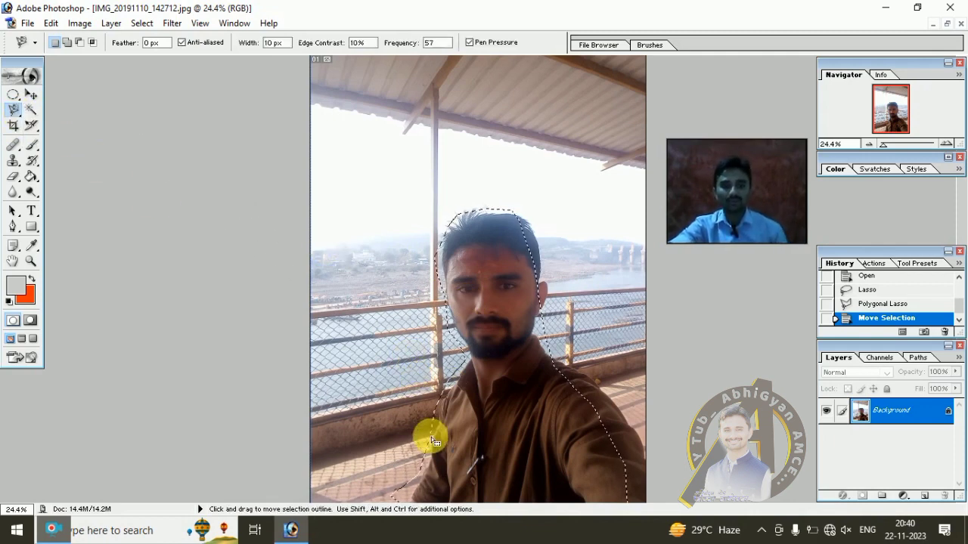
key(ctrl+d)
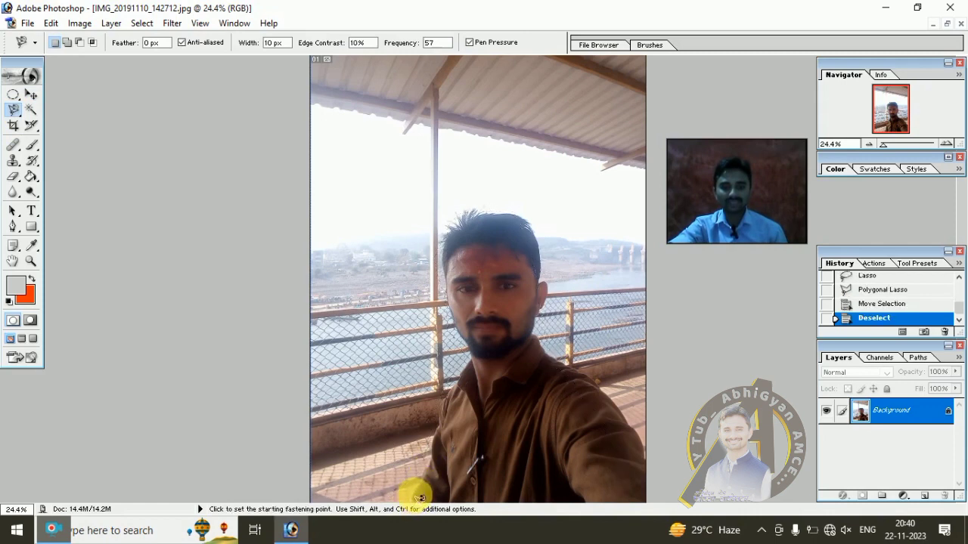
Step: Trace the subject from the shirt and from the right shoulder, then restore the window
click(426, 487)
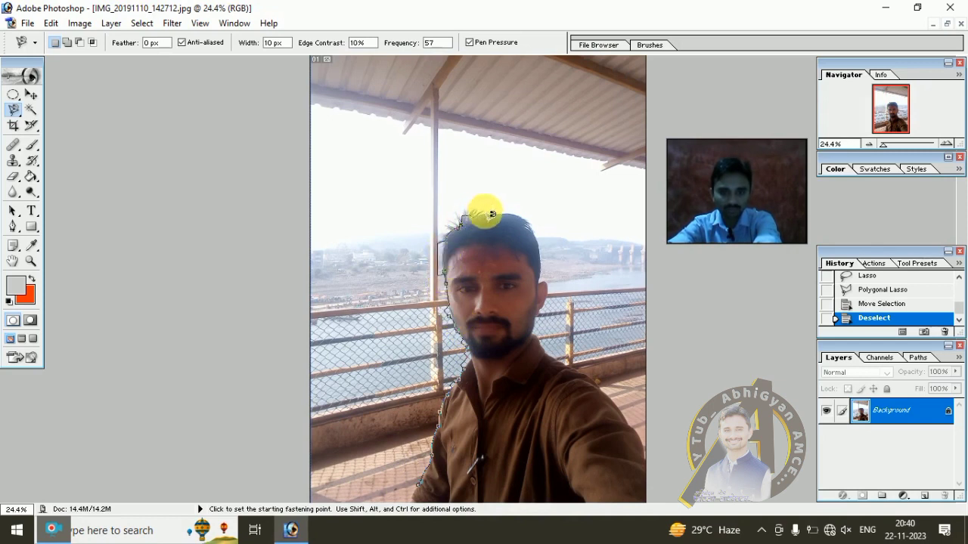
double_click(514, 220)
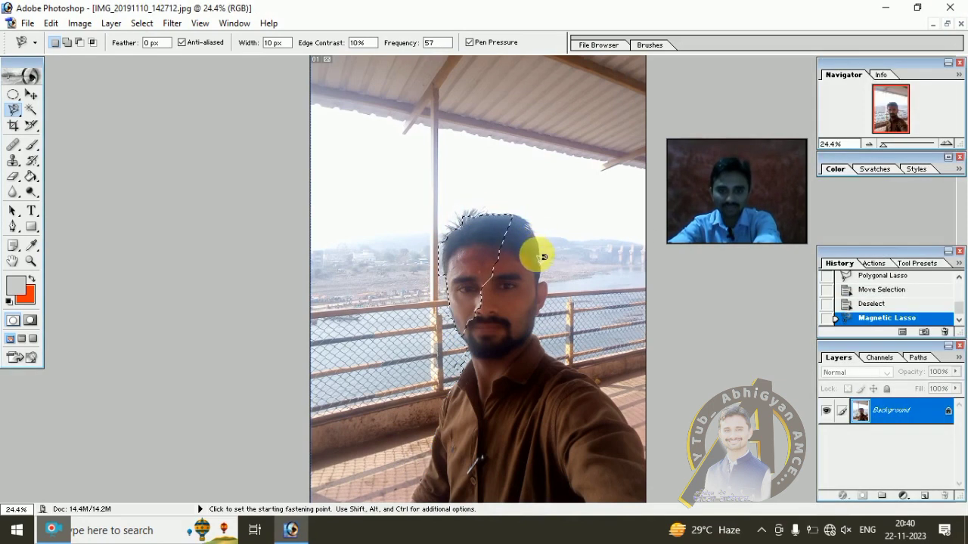
click(644, 449)
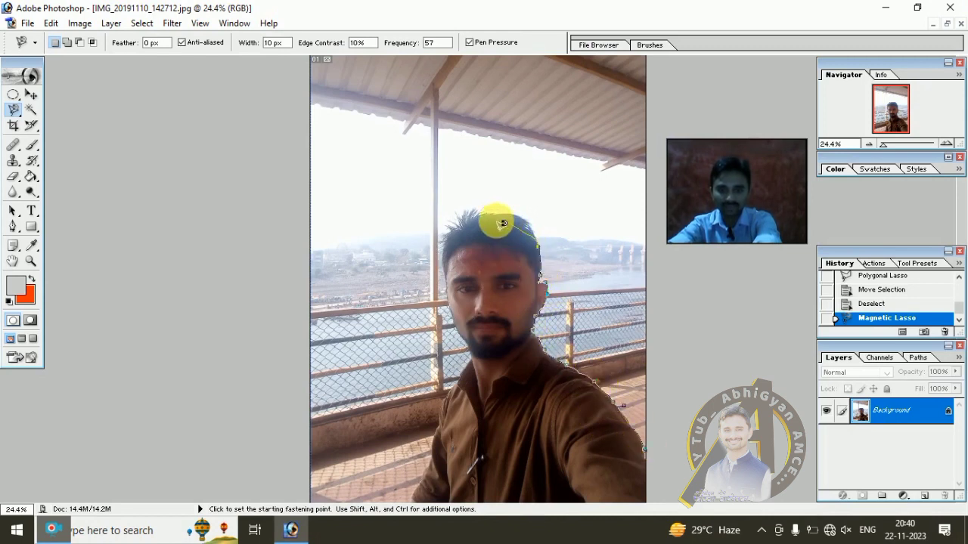
double_click(458, 341)
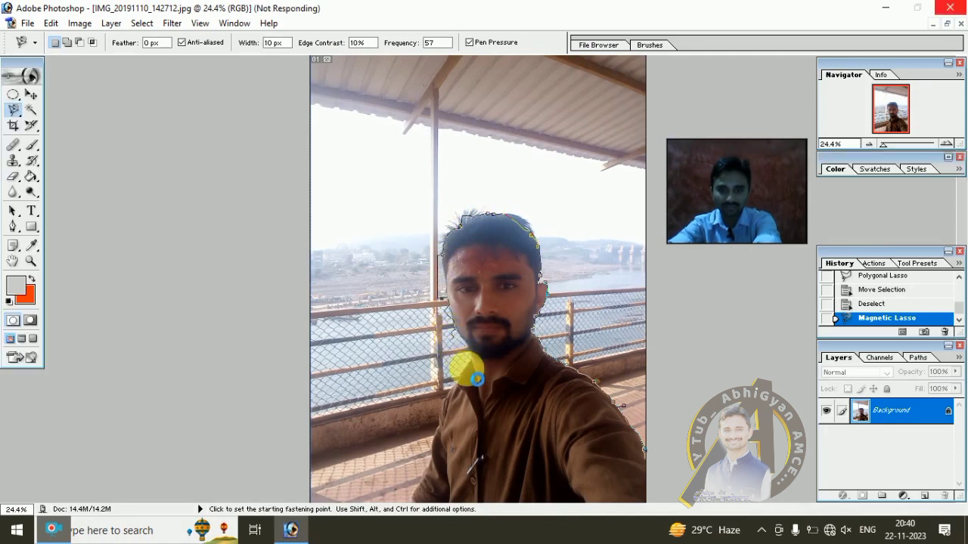
click(946, 24)
click(34, 96)
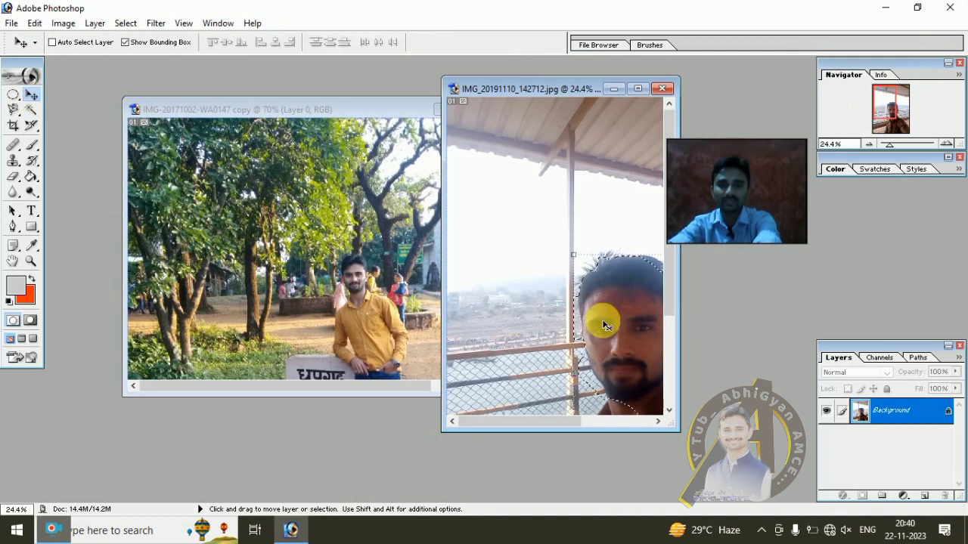
Step: Bring the selected face into the garden photo and scale it to about 33% over the DHUPGARH marker
drag(600, 319, 314, 261)
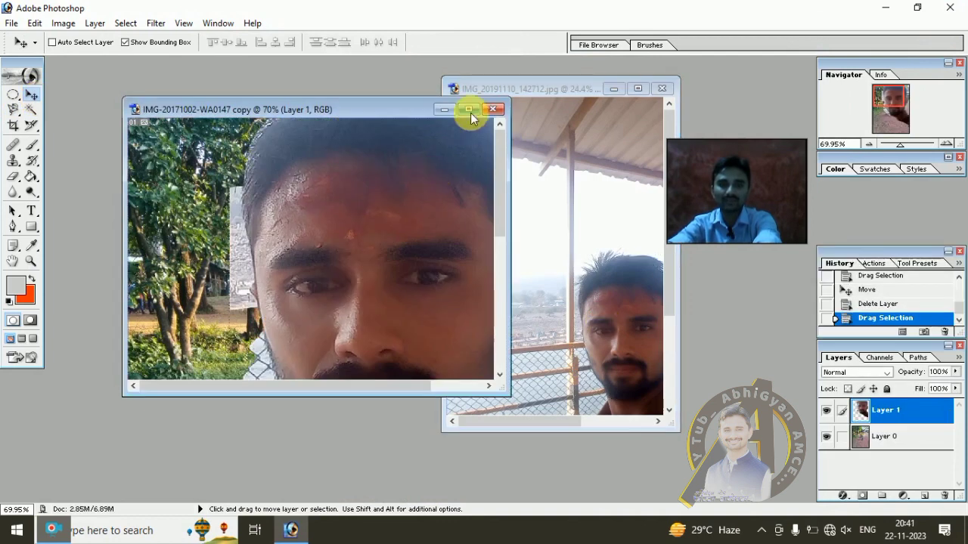
click(469, 110)
drag(446, 285, 407, 364)
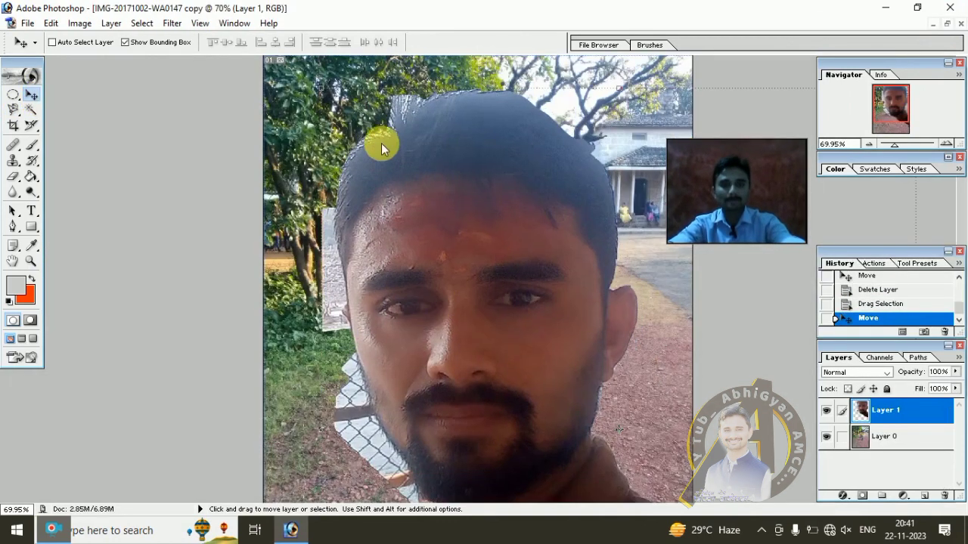
key(ctrl+t)
mouse_move(438, 252)
mouse_down()
mouse_move(583, 384)
mouse_move(397, 148)
mouse_move(365, 159)
mouse_up()
drag(312, 117, 344, 250)
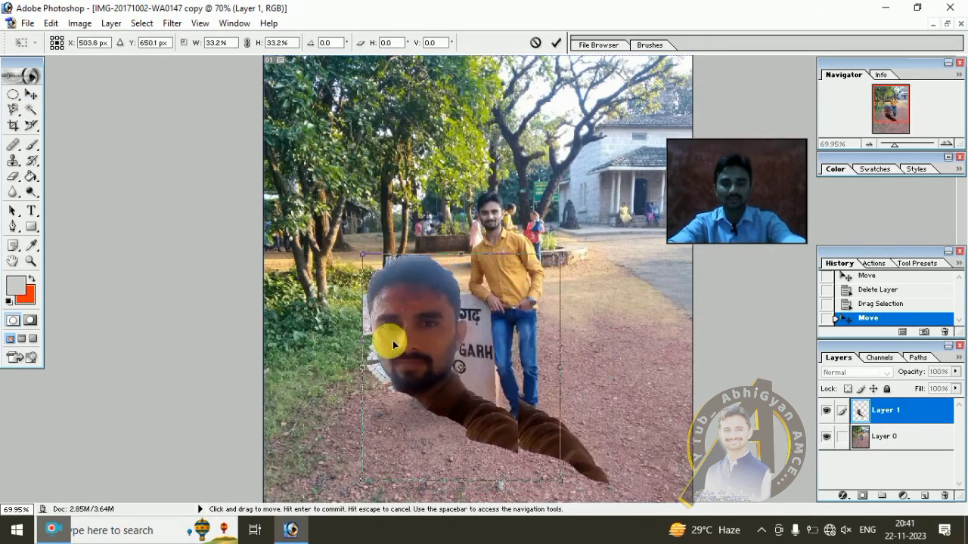
drag(384, 341, 361, 315)
click(555, 42)
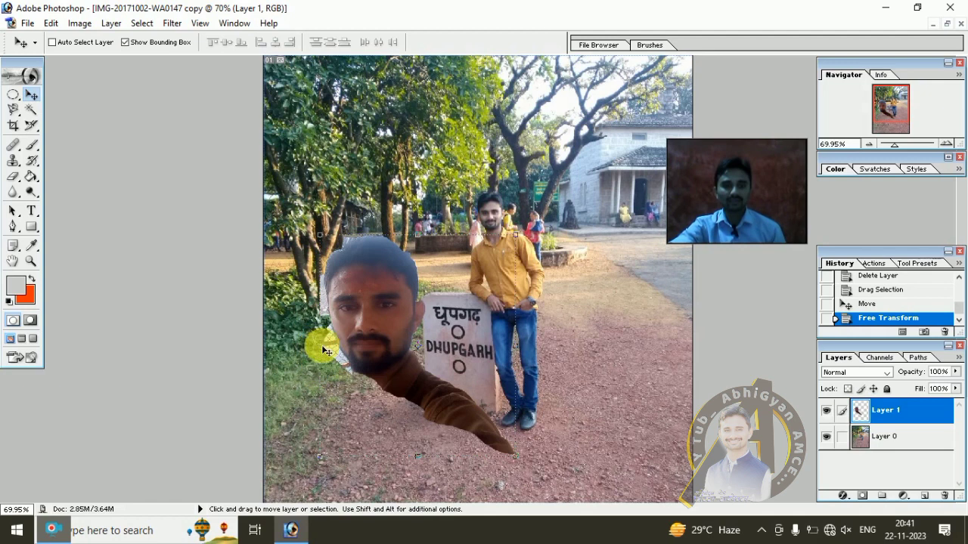
Step: Flip the face horizontally and move it left over the stone marker
drag(323, 354, 660, 393)
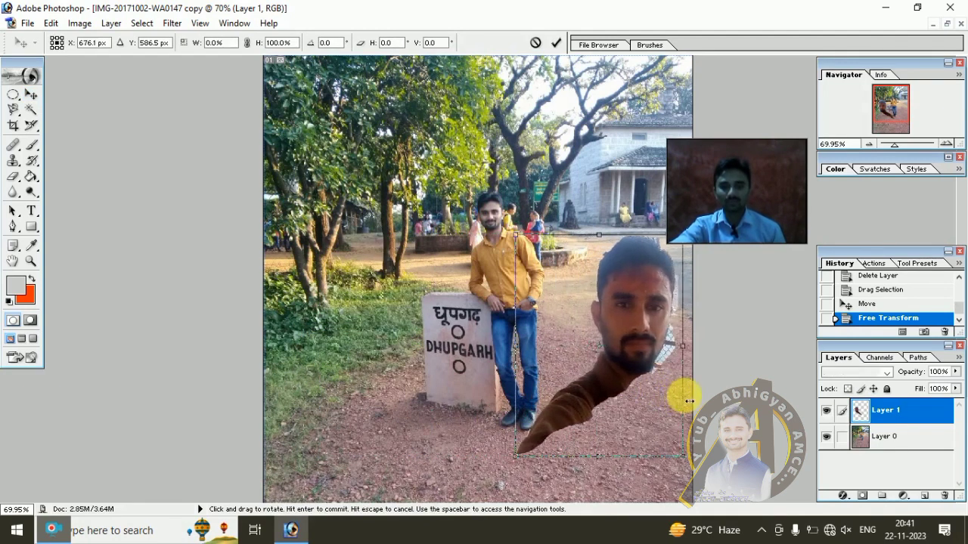
mouse_move(628, 321)
mouse_down()
mouse_move(411, 377)
mouse_move(442, 372)
mouse_up()
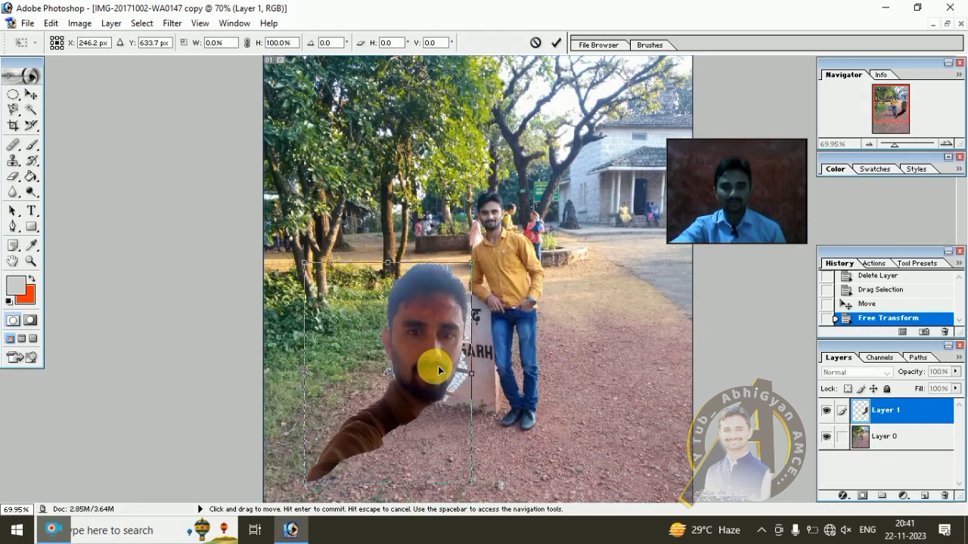
scroll(507, 396, down, 5)
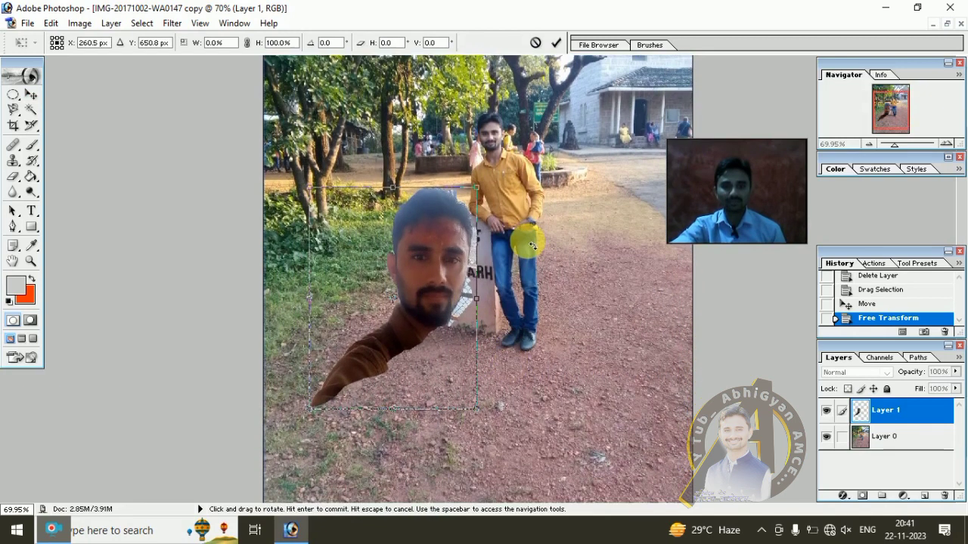
click(556, 43)
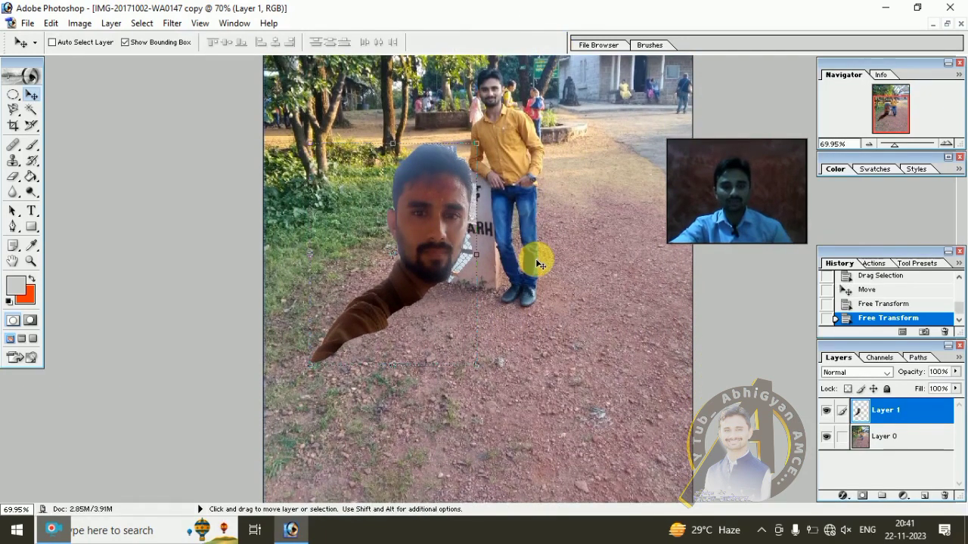
Step: With the Magic Wand, trial-erase the reddish ground on the background layer, then undo it
scroll(497, 308, up, 2)
scroll(497, 309, up, 1)
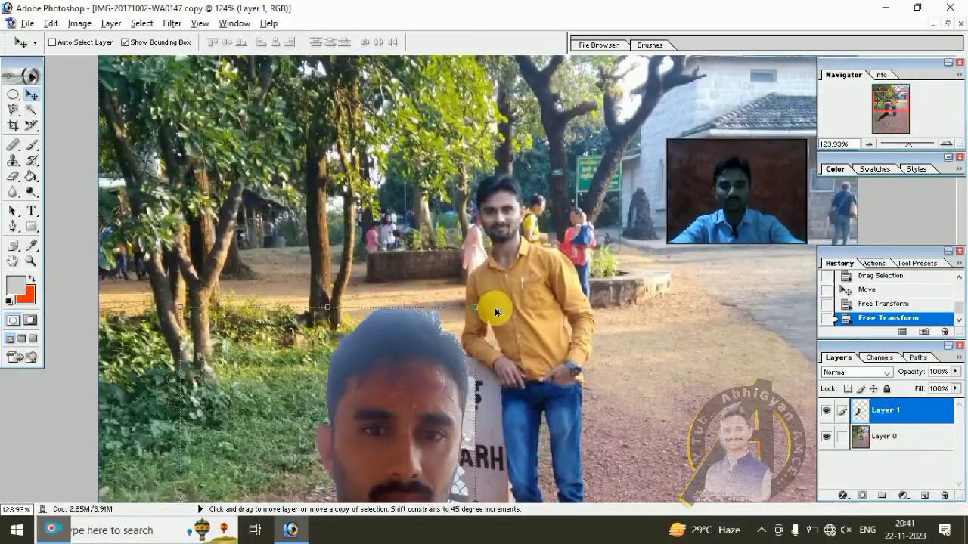
drag(494, 305, 425, 123)
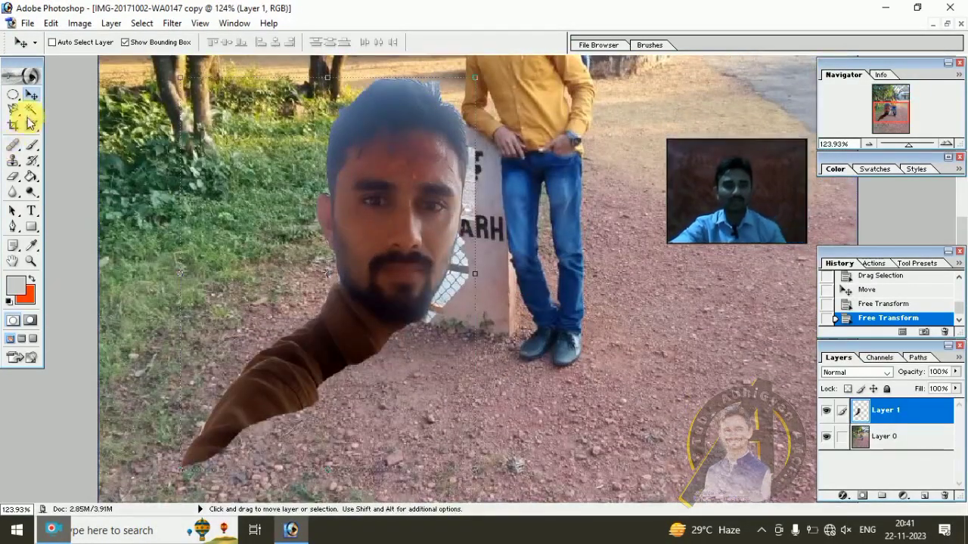
click(28, 112)
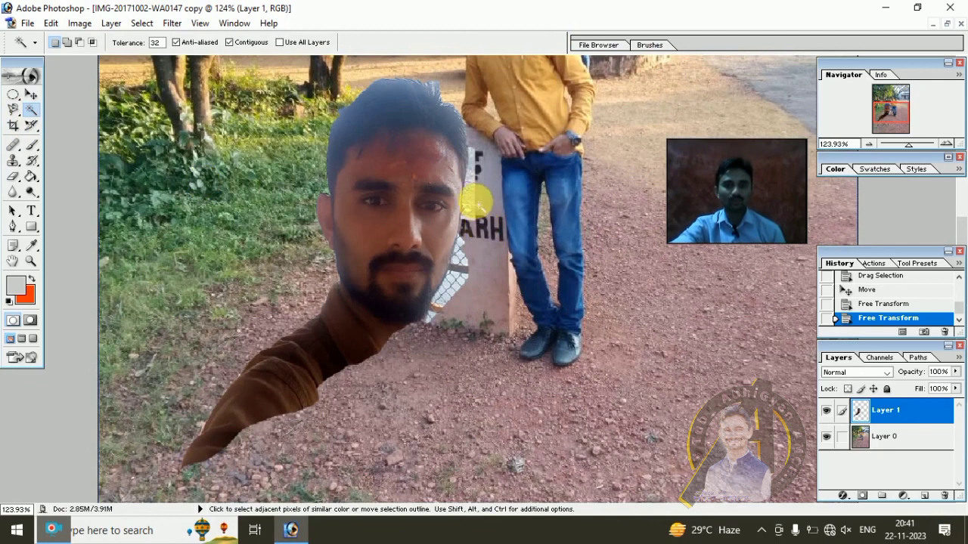
click(890, 440)
click(446, 284)
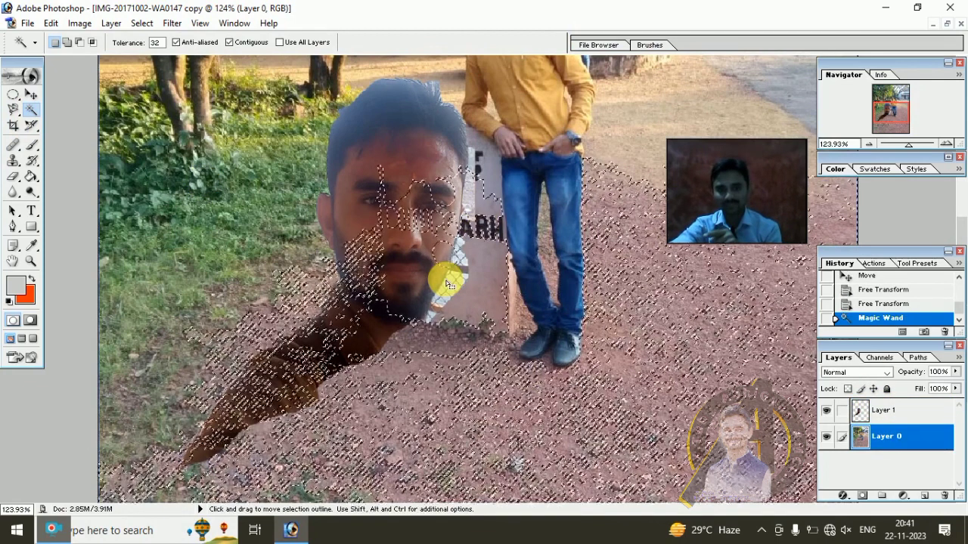
key(Delete)
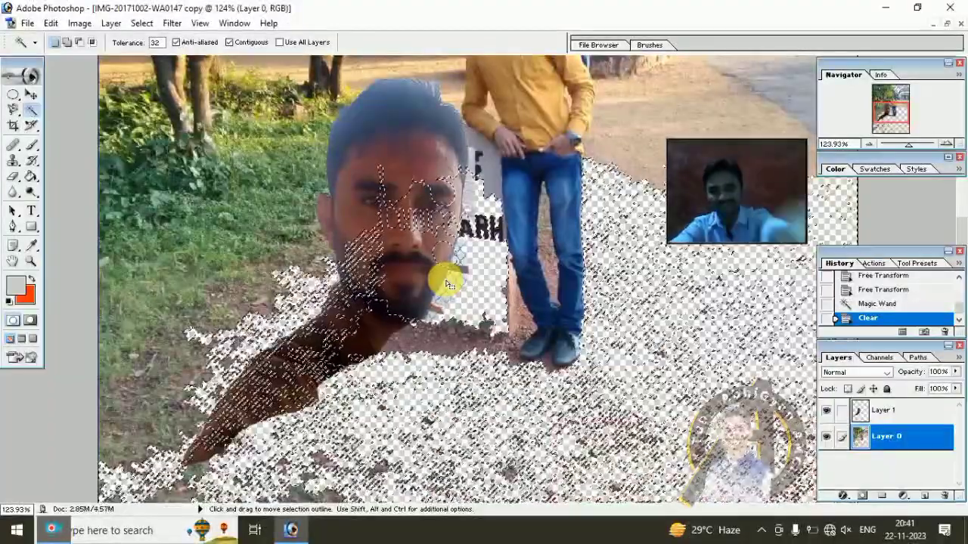
key(ctrl+z)
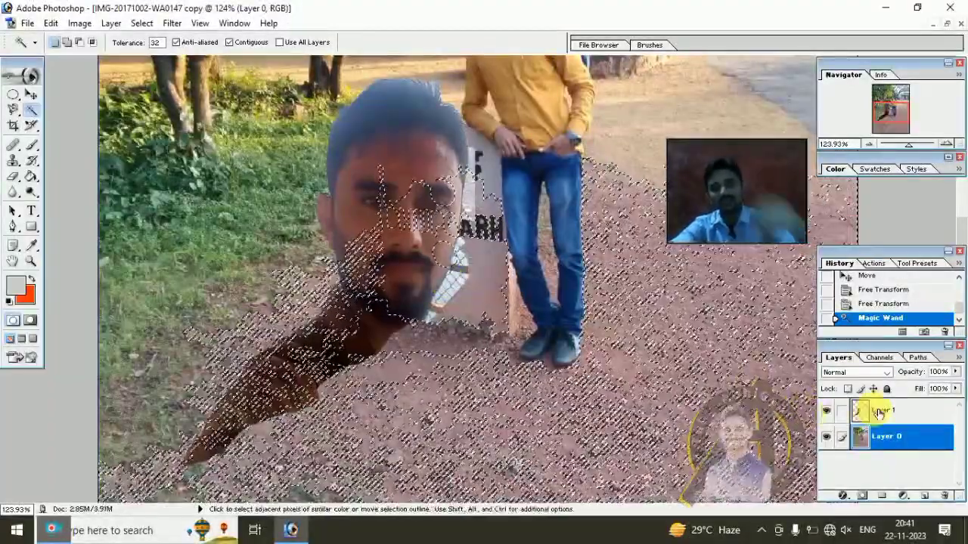
Step: Erase the leftover background strip beside the face on Layer 1 and select nearby patches
click(880, 412)
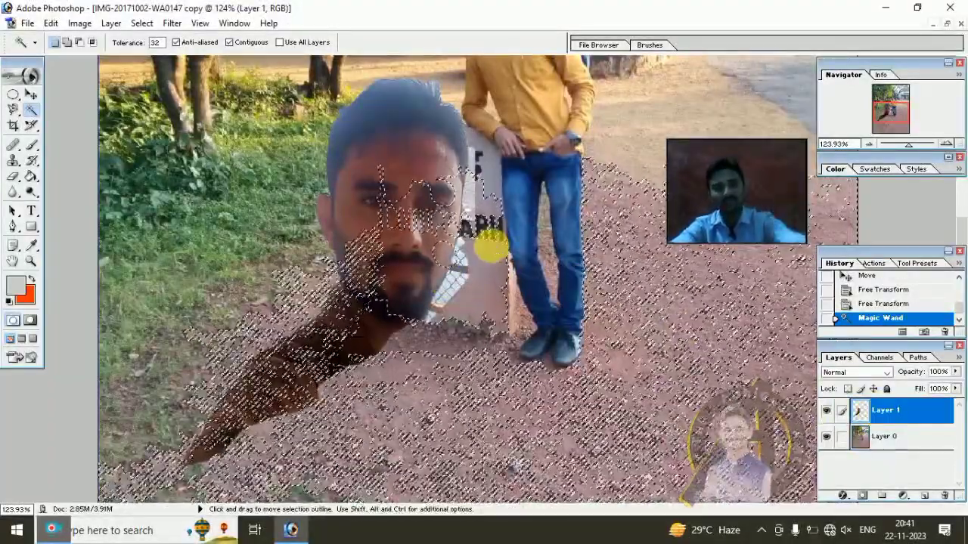
key(ctrl+d)
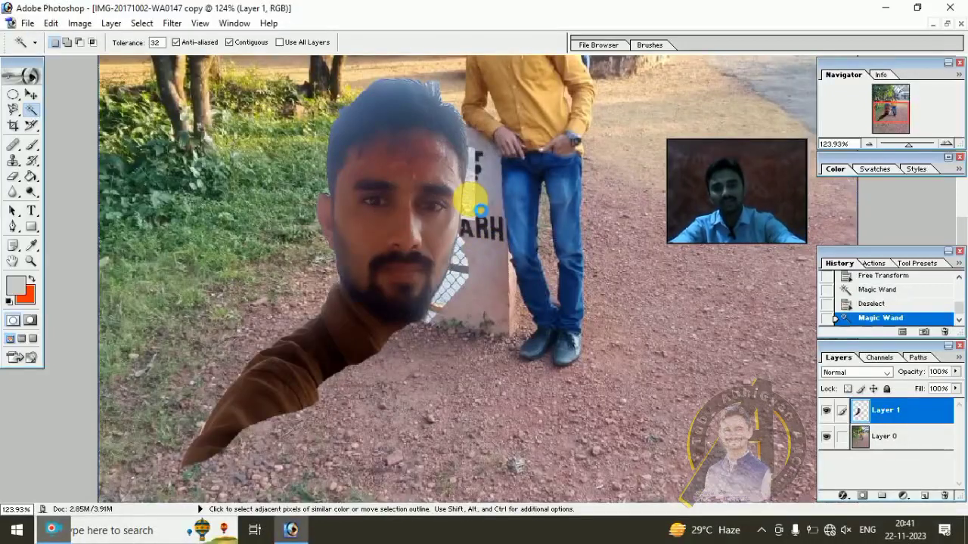
key(Delete)
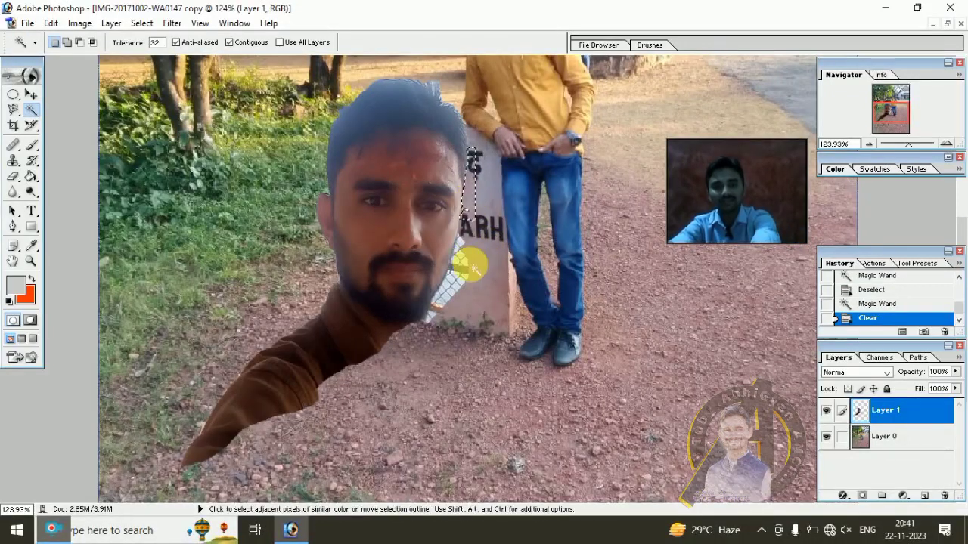
click(457, 263)
click(457, 259)
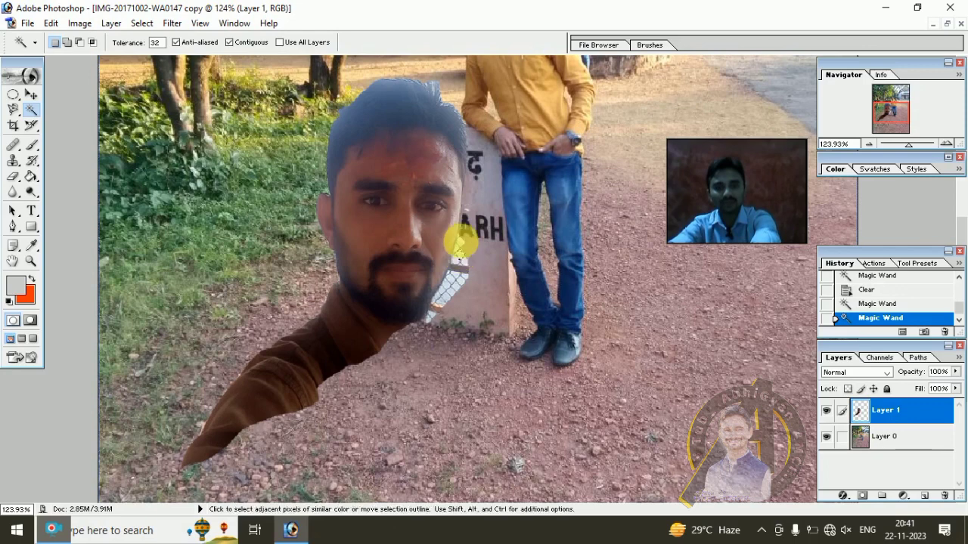
scroll(457, 312, up, 3)
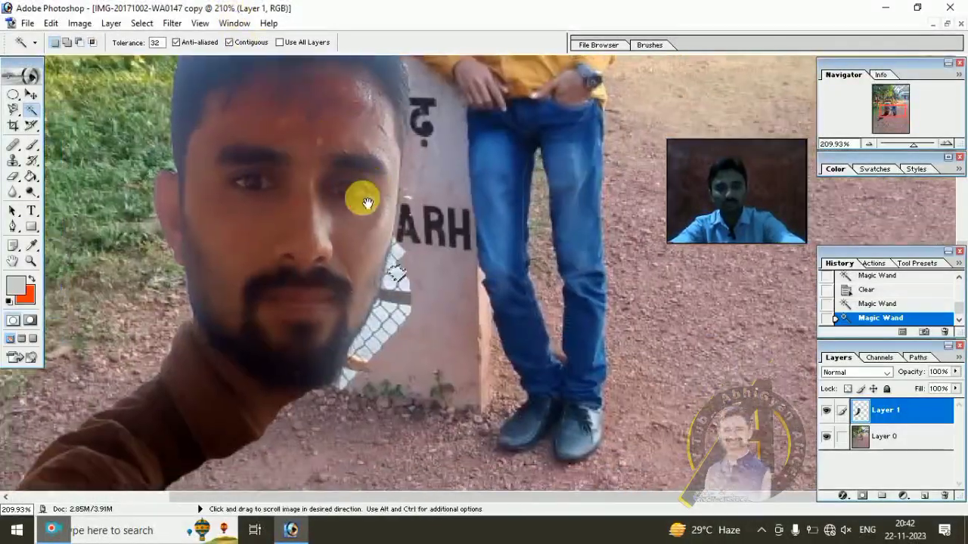
drag(366, 203, 379, 195)
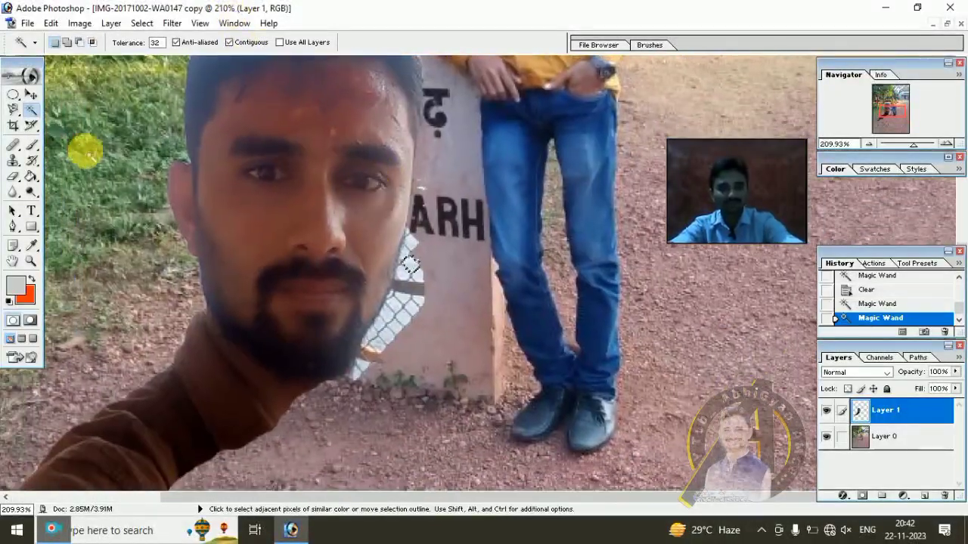
Step: Outline the leftover patch between the chin and the sign with the Polygonal Lasso, following the jaw
click(17, 116)
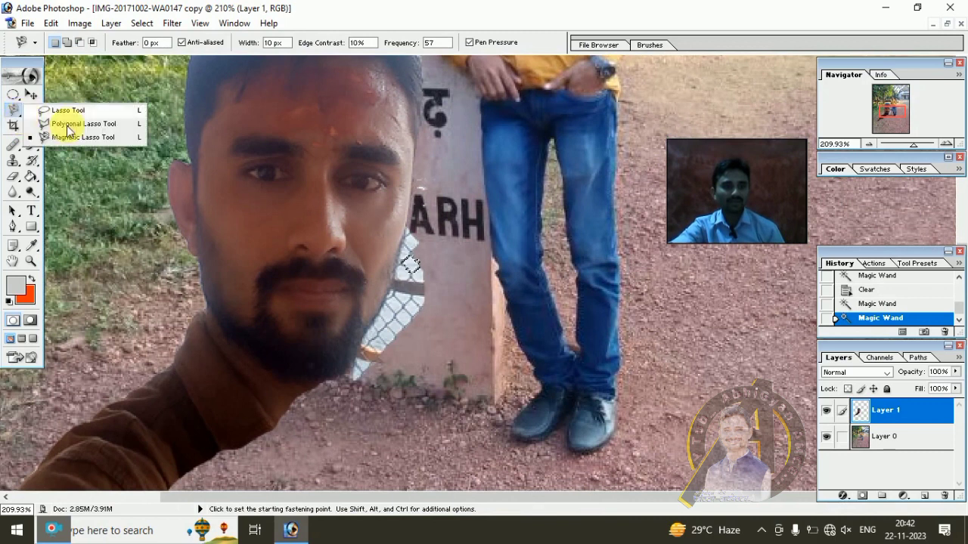
click(83, 123)
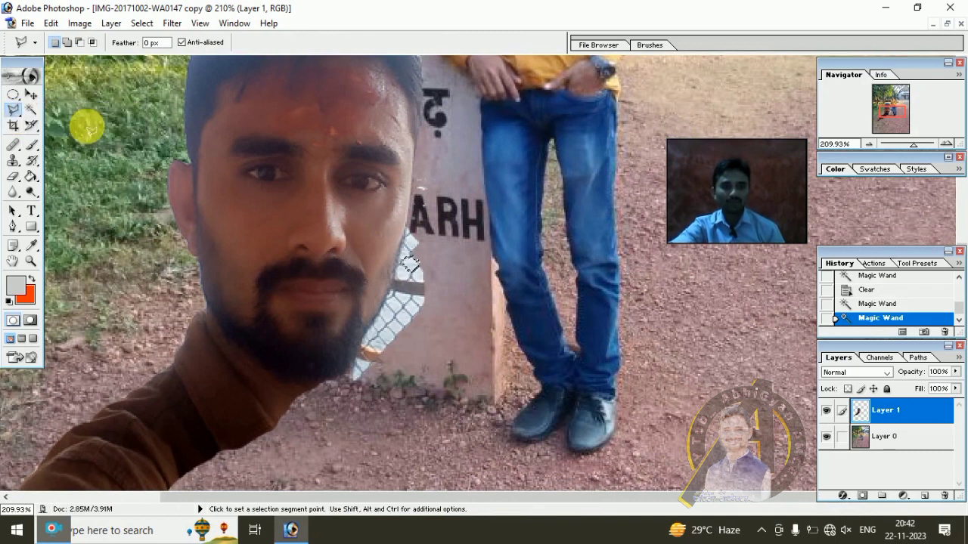
click(467, 427)
click(550, 258)
click(487, 159)
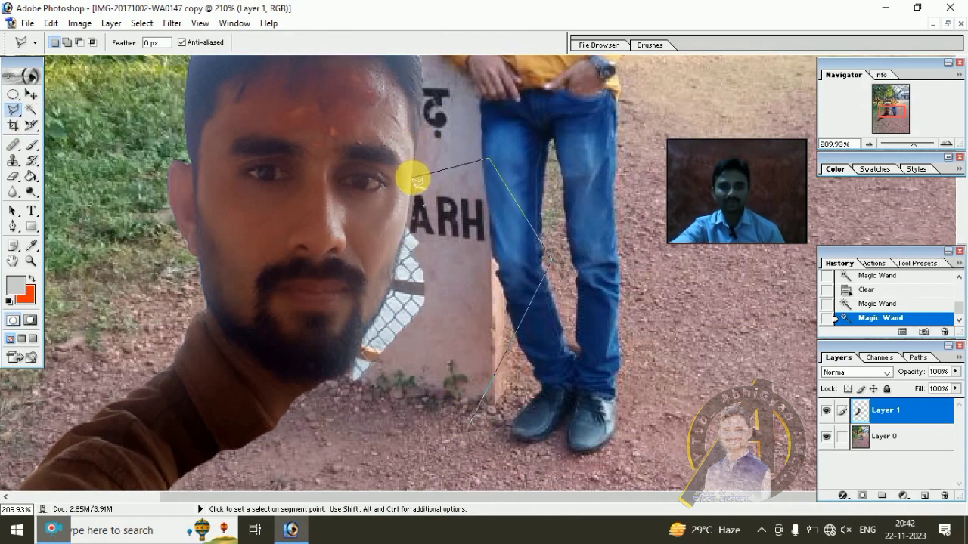
click(414, 183)
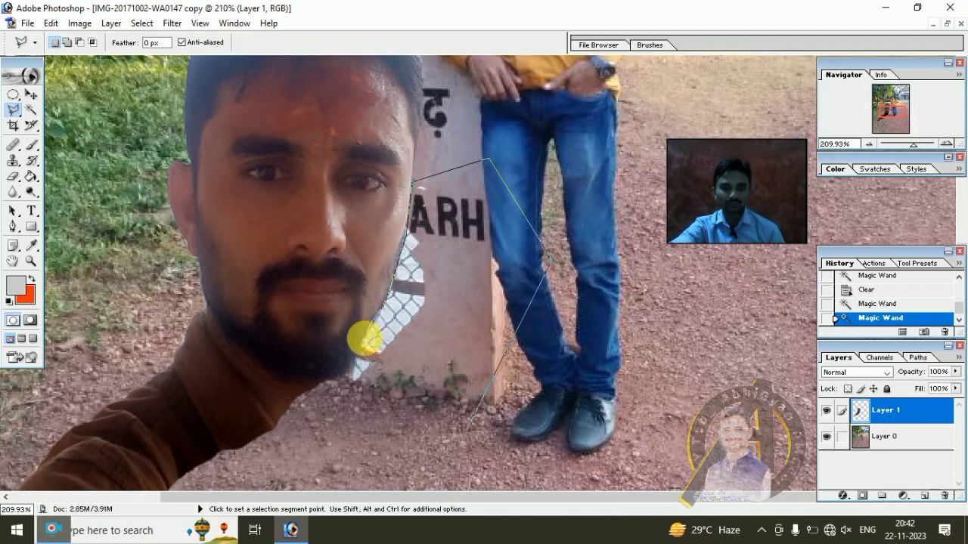
click(357, 368)
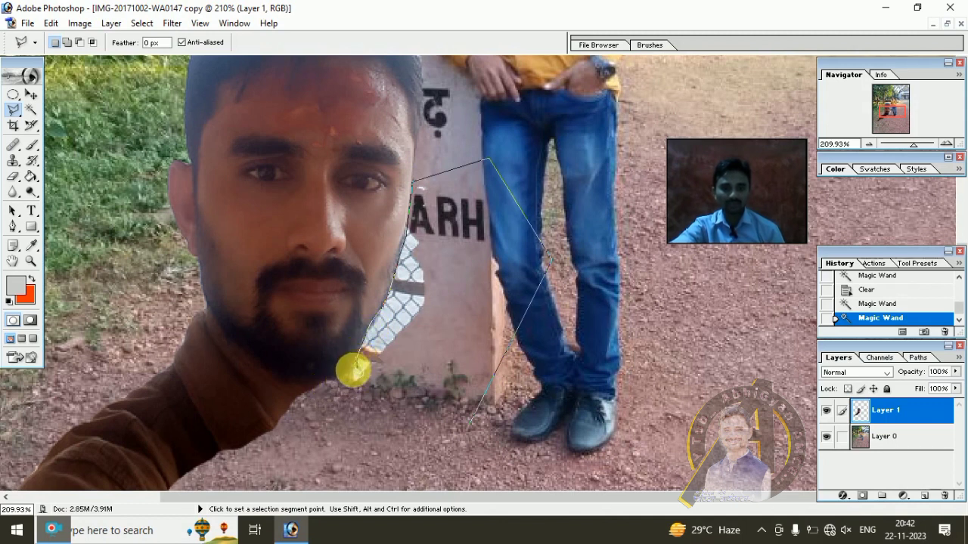
click(348, 380)
click(313, 386)
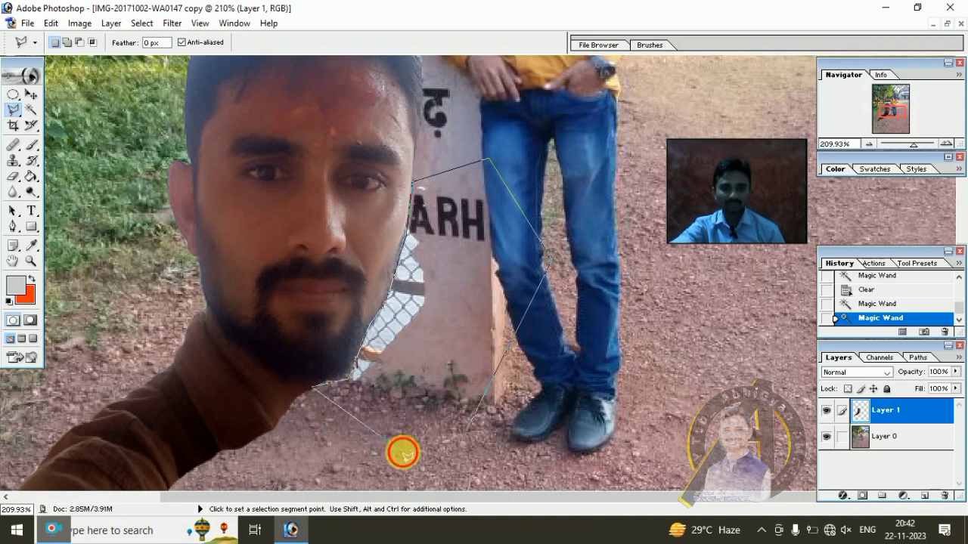
click(407, 445)
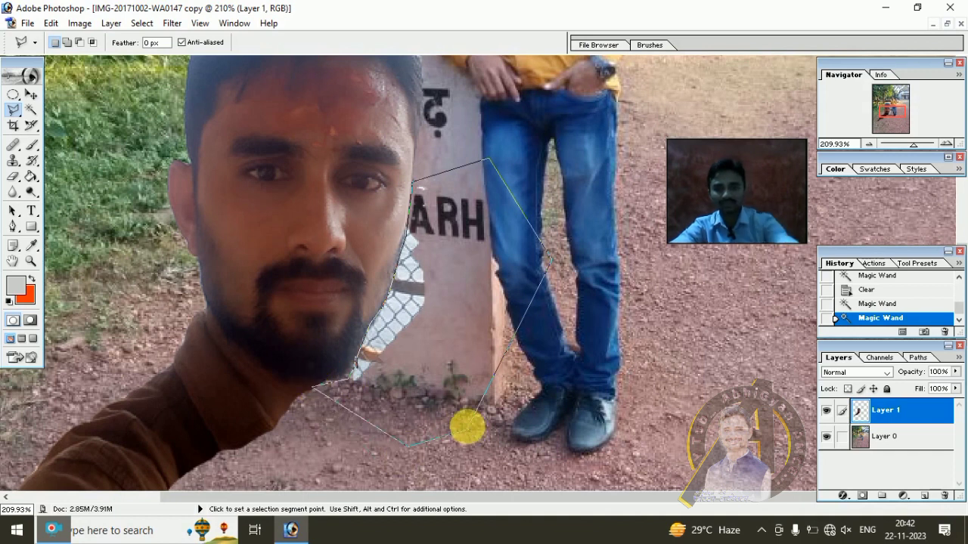
double_click(467, 427)
Step: Delete the outlined patch from Layer 1, deselect, and zoom out
key(Delete)
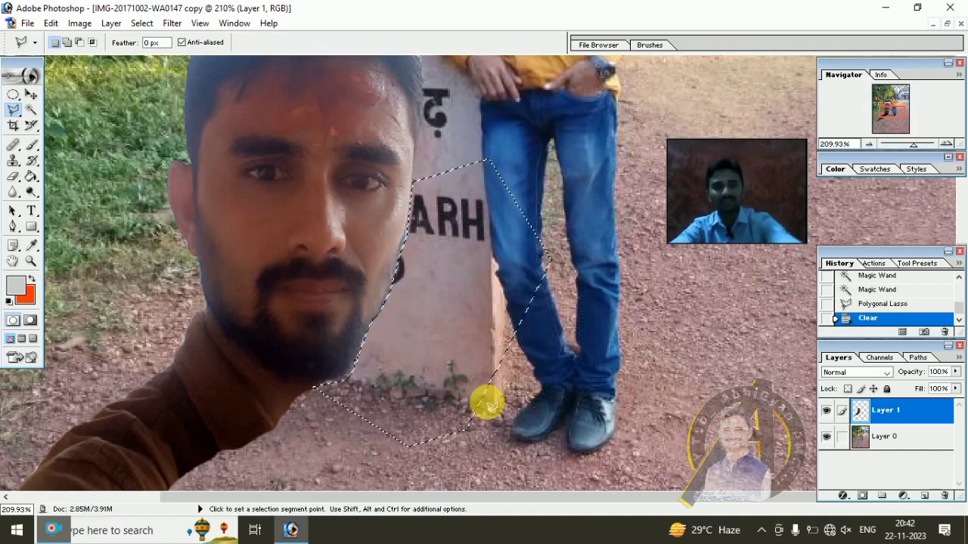
scroll(454, 355, up, 5)
scroll(393, 306, down, 5)
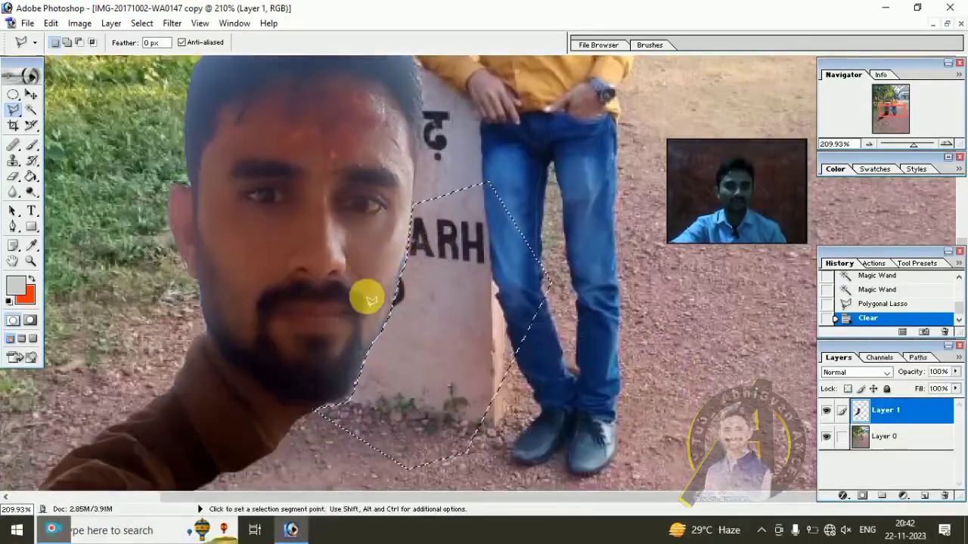
key(ctrl+d)
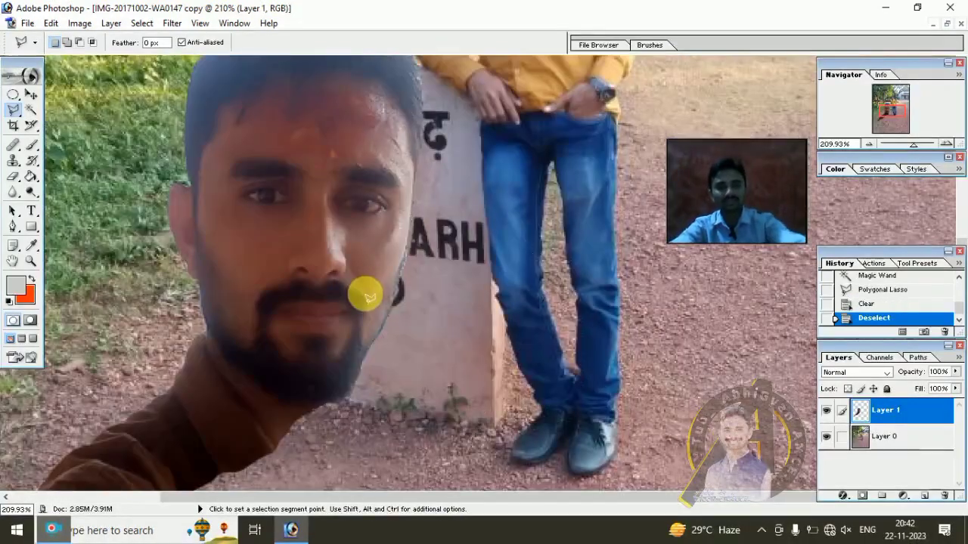
scroll(365, 296, down, 2)
scroll(366, 296, down, 2)
Step: Move the pasted face on Layer 1 and enlarge it to about 177%, then undo the enlargement
scroll(366, 296, down, 3)
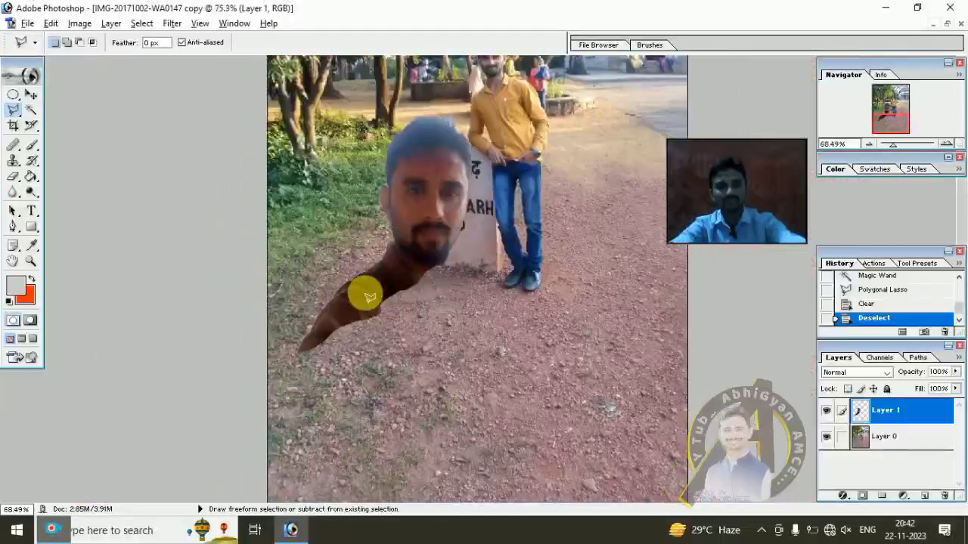
scroll(365, 296, down, 1)
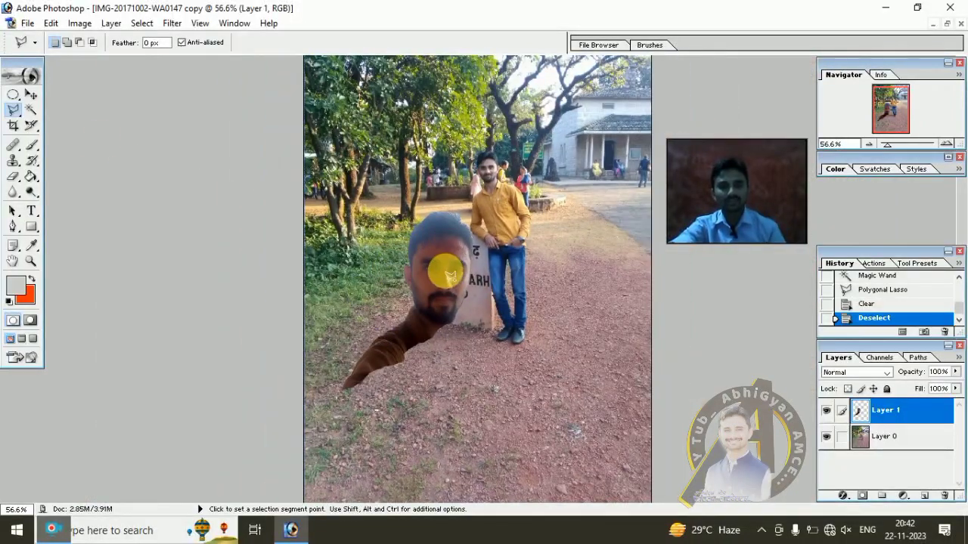
click(447, 274)
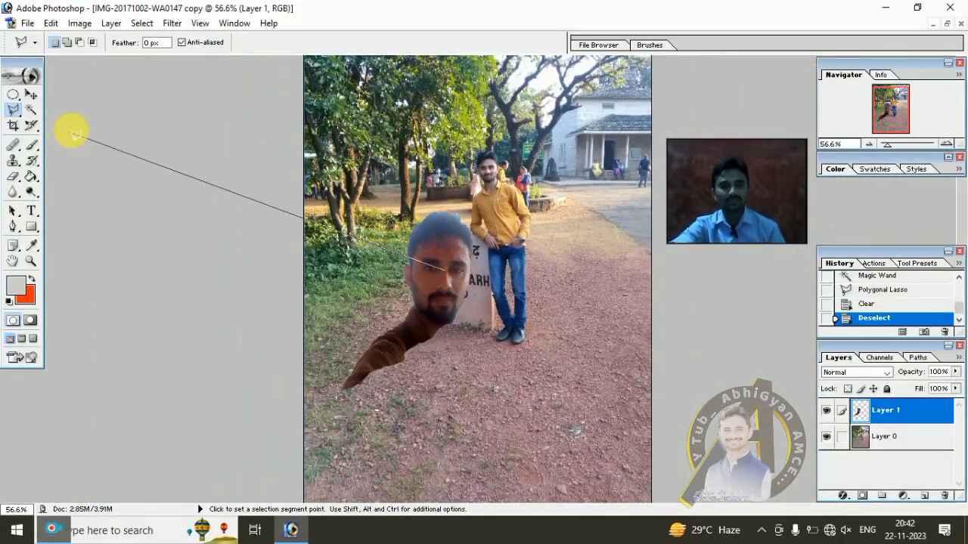
click(30, 96)
drag(455, 280, 472, 301)
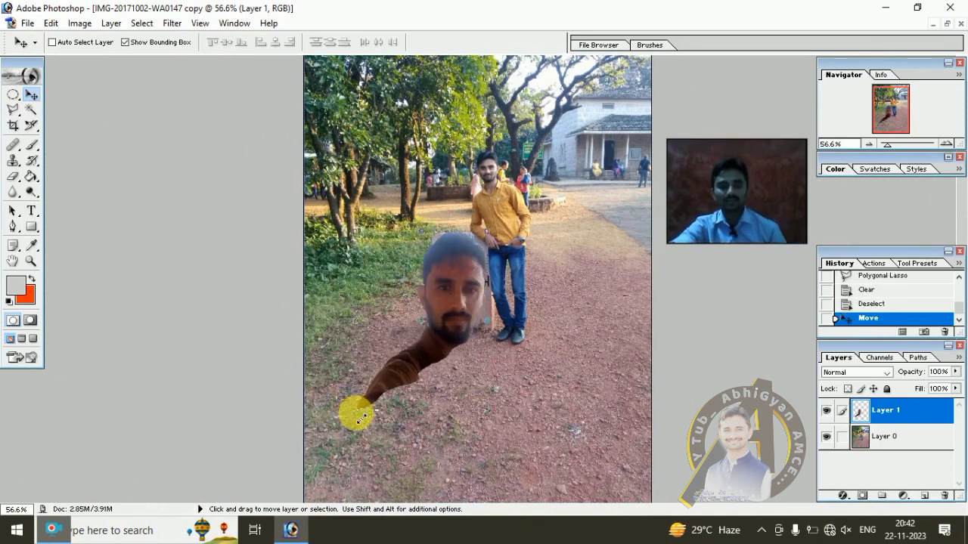
drag(360, 415, 254, 541)
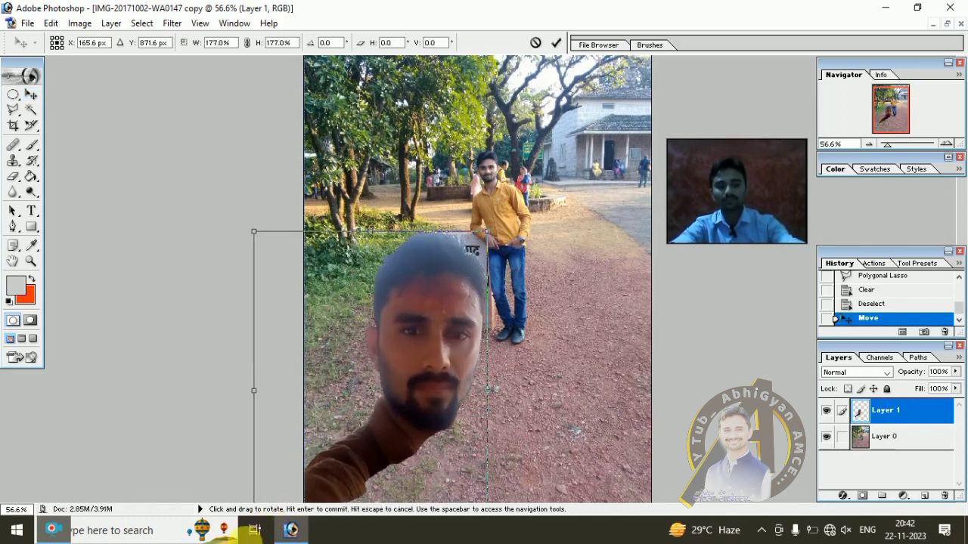
mouse_move(414, 335)
mouse_down()
mouse_move(368, 95)
mouse_move(427, 178)
mouse_move(418, 179)
mouse_up()
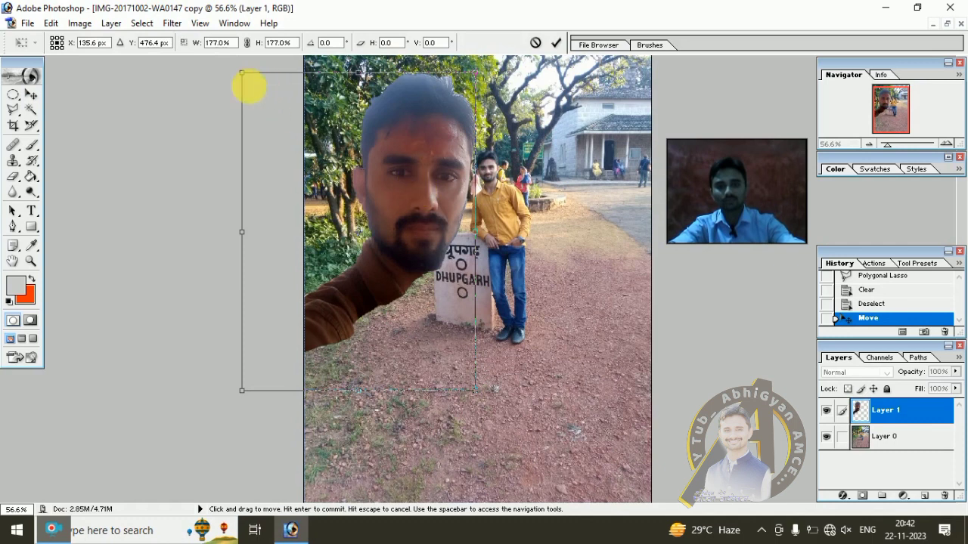
click(556, 43)
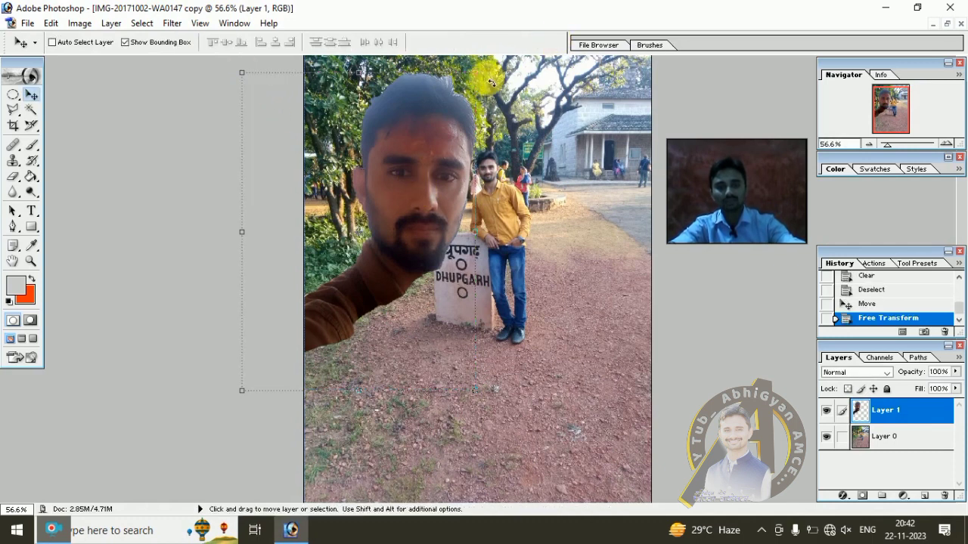
key(ctrl+z)
Step: Shrink the face with Free Transform and place it just left of the man, above the marker
drag(457, 408, 455, 292)
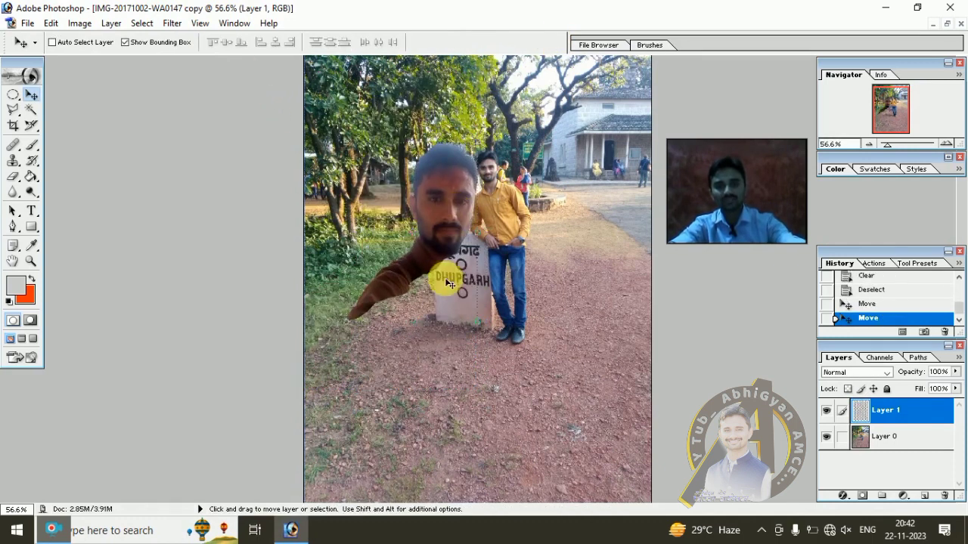
key(ctrl+t)
drag(461, 191, 456, 192)
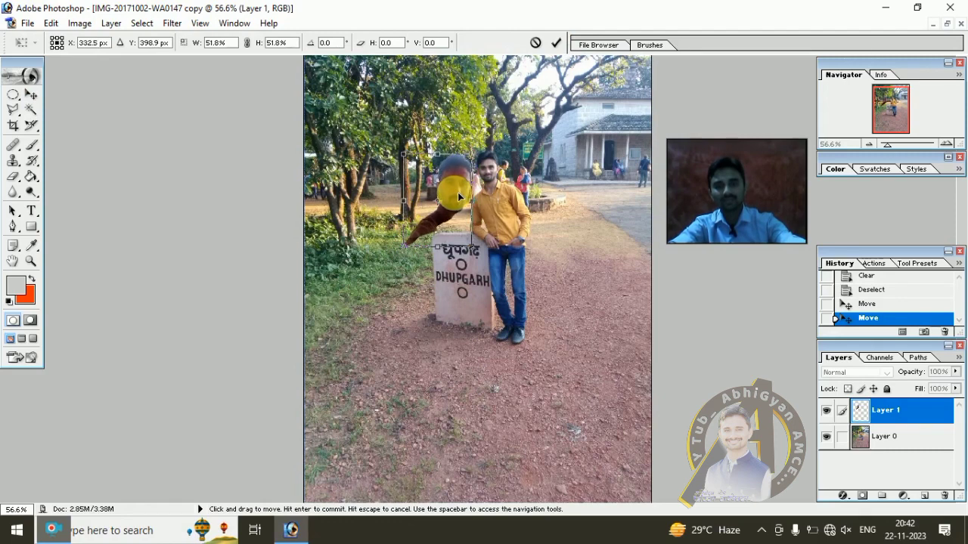
click(555, 44)
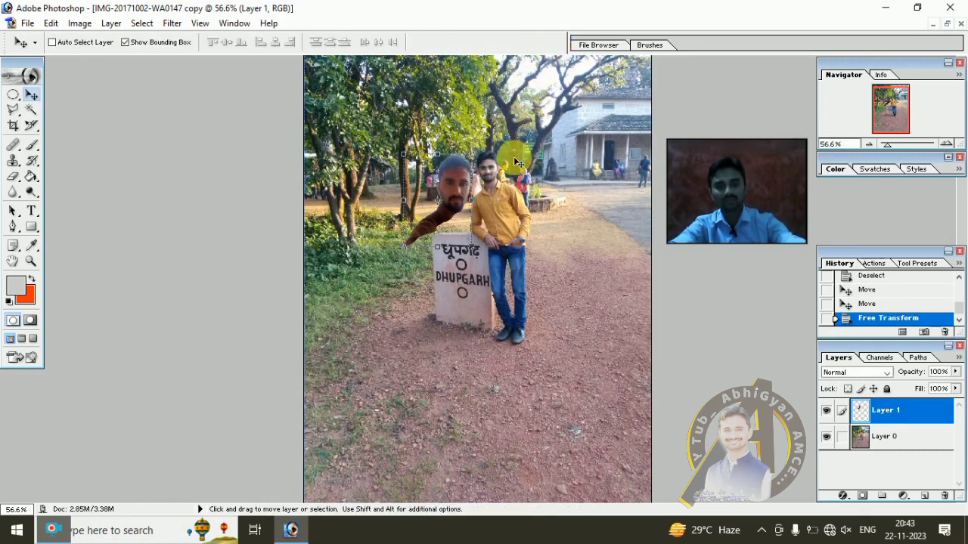
Step: Bring the upper part of the photo into view and pick the Magic Wand tool
scroll(514, 166, up, 1)
scroll(519, 226, up, 2)
scroll(519, 225, up, 1)
drag(393, 278, 388, 119)
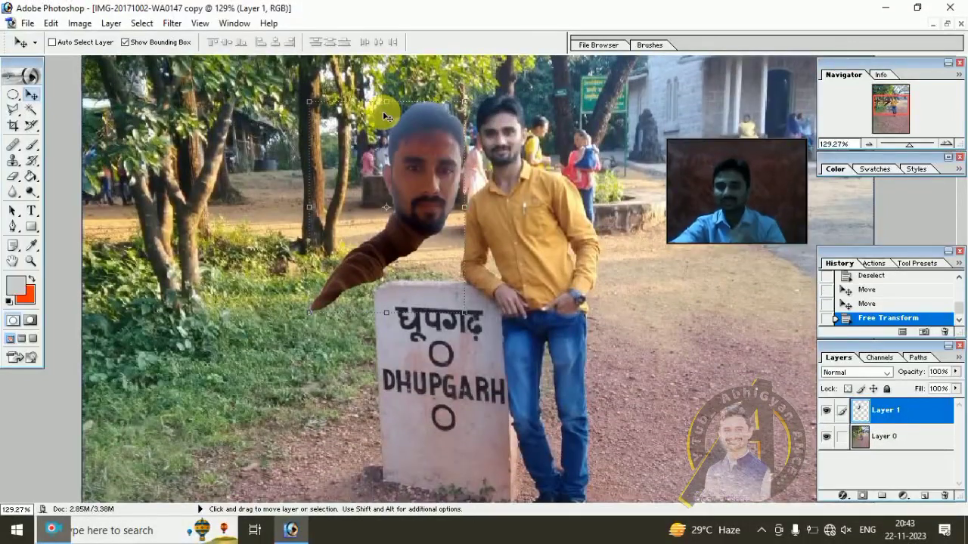
click(31, 111)
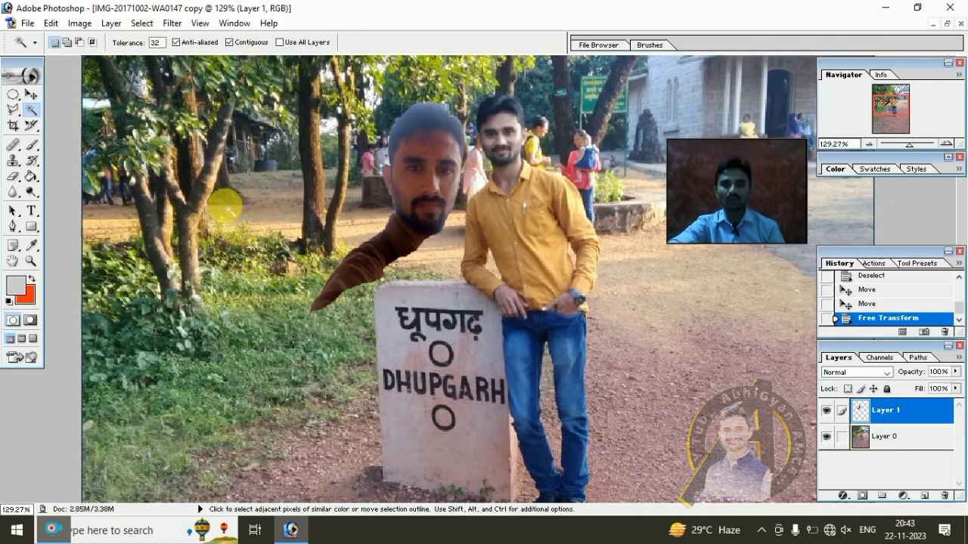
Step: Maximize the selfie IMG_20191110_142712.jpg and delete its pale left sky, leaving solid orange
scroll(427, 412, down, 2)
click(933, 23)
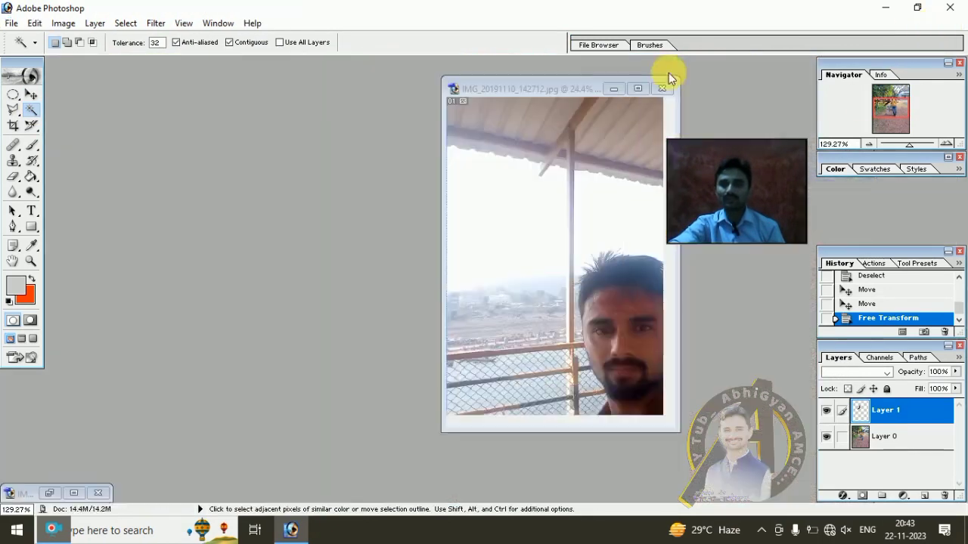
click(635, 125)
click(649, 90)
click(373, 206)
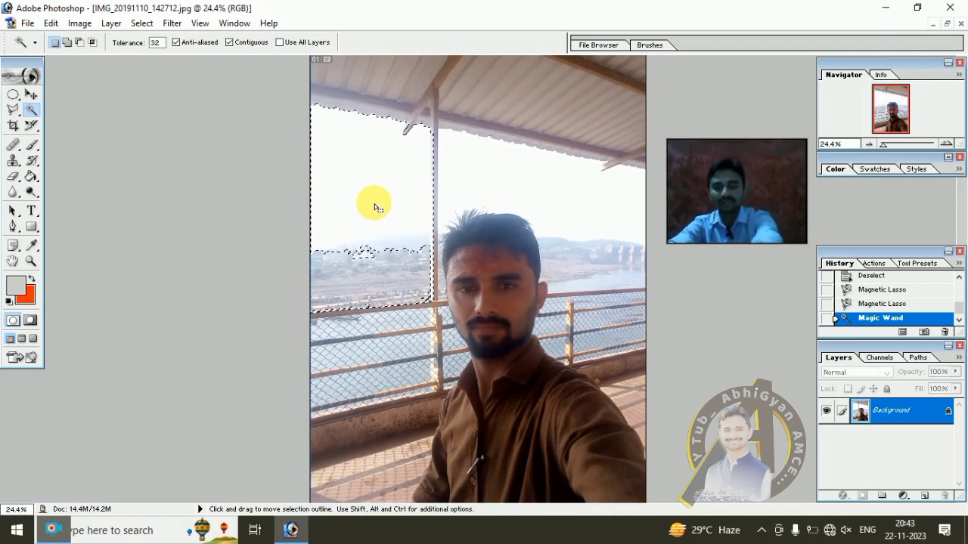
key(Delete)
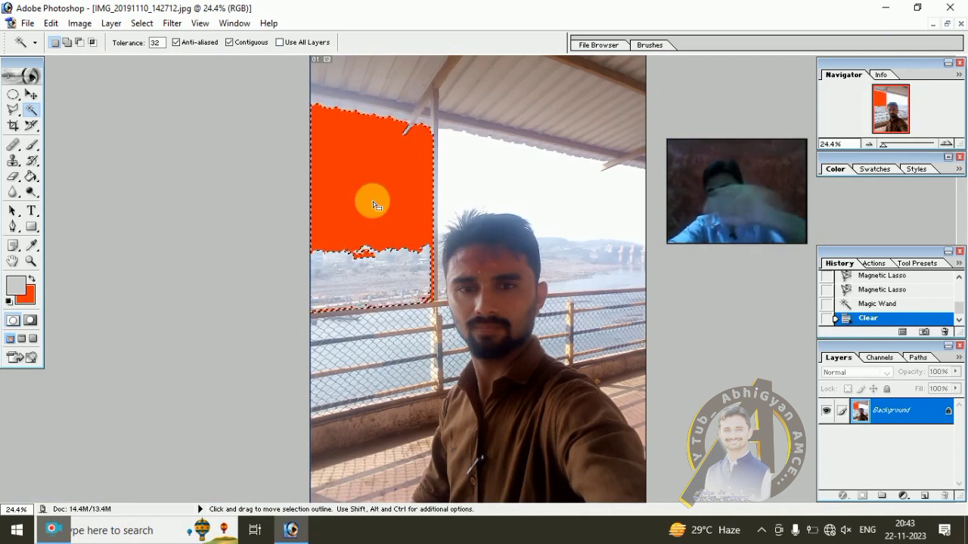
Step: Convert Background to Layer 0 and erase the orange patch and right sky to transparency
double_click(954, 417)
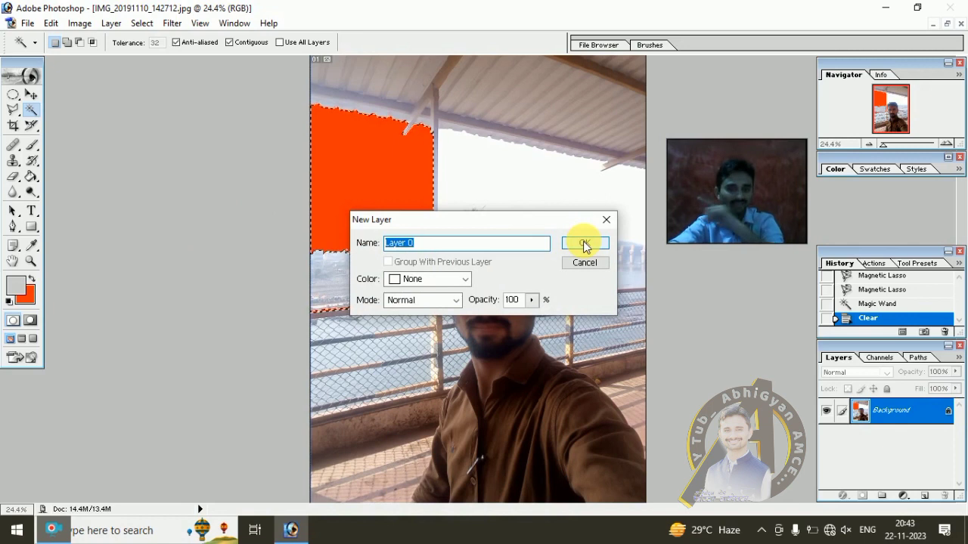
click(584, 244)
key(ctrl+d)
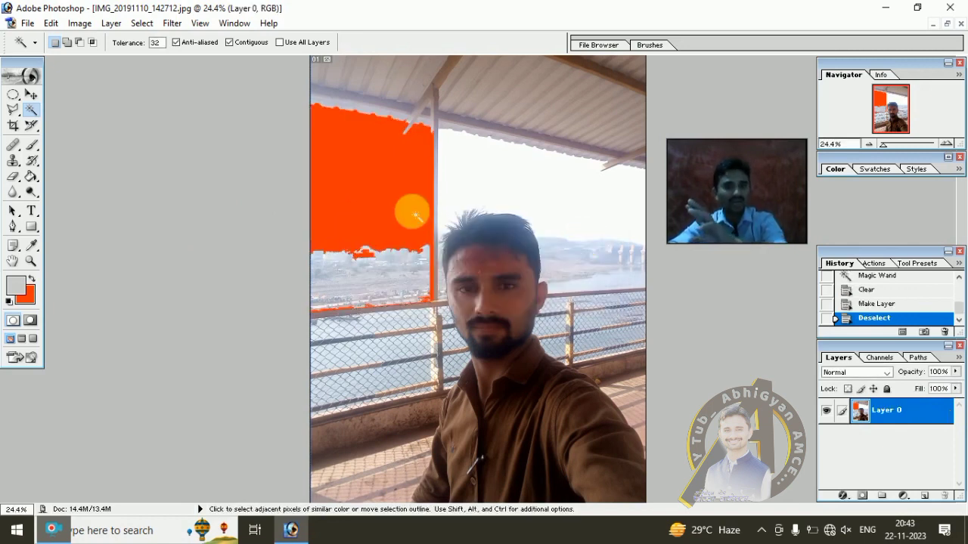
click(414, 217)
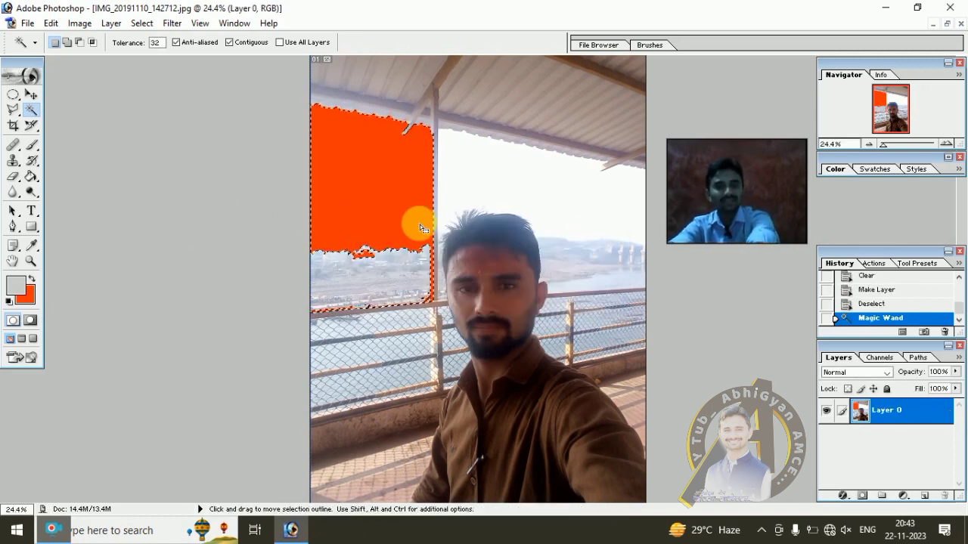
key(Delete)
click(502, 197)
key(Delete)
Step: Erase the roof, the area left of the pole and the beam right of it
click(511, 120)
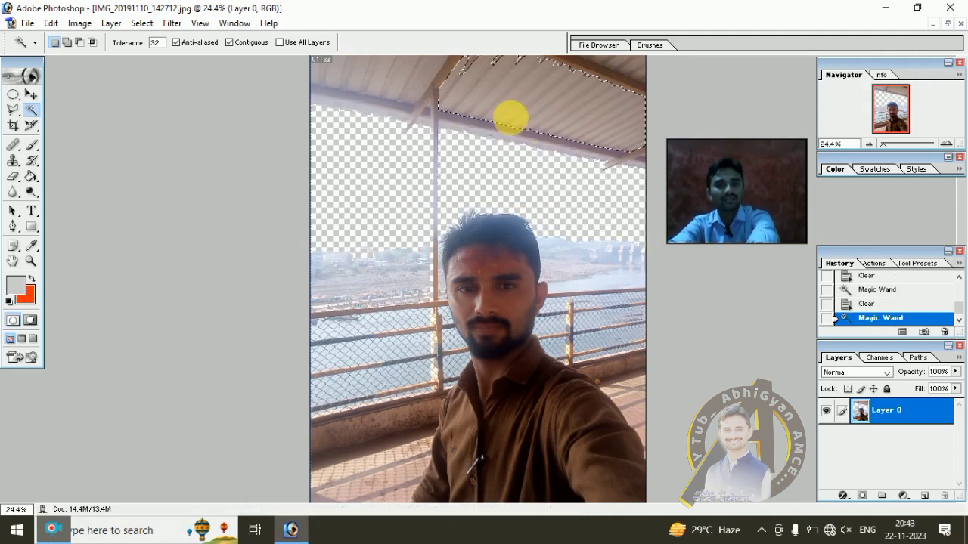
key(Delete)
key(ctrl+d)
click(432, 132)
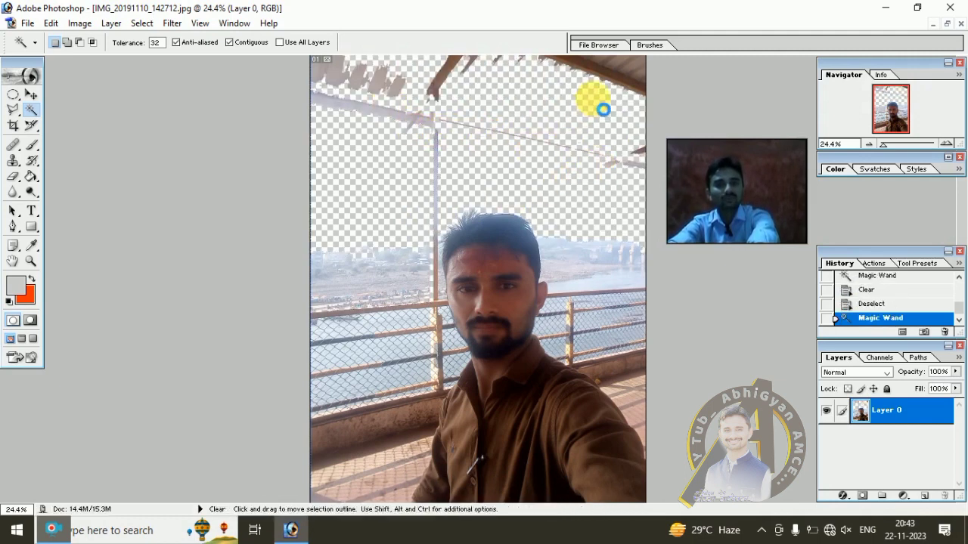
key(Delete)
click(481, 134)
key(Delete)
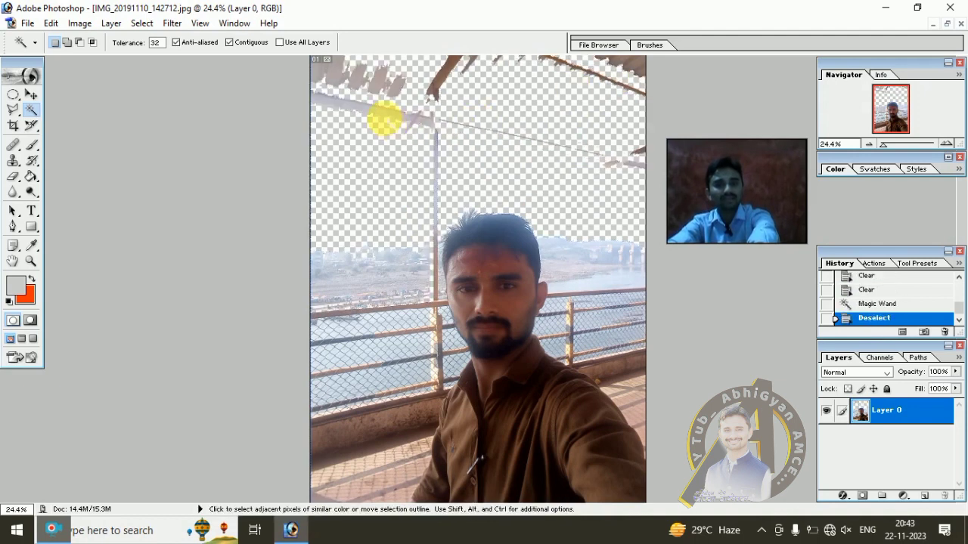
Step: Erase the left beam, the vertical pole and a leftover beam fragment
click(378, 112)
key(Delete)
key(Delete)
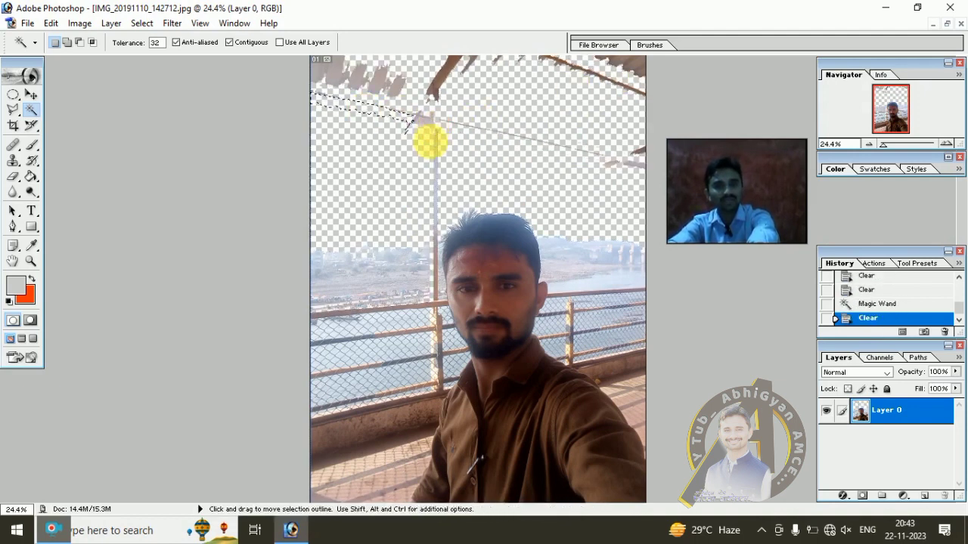
key(ctrl+d)
click(435, 163)
key(Delete)
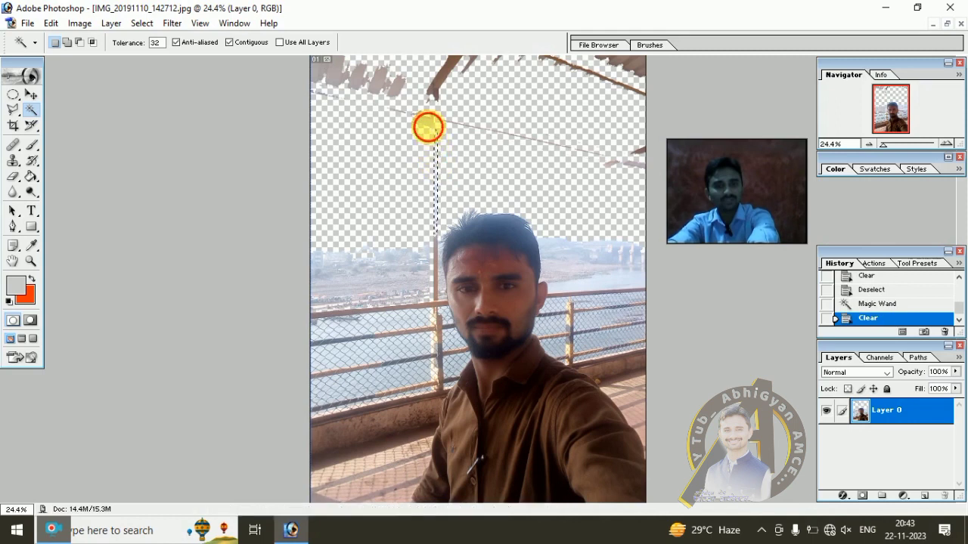
click(423, 119)
key(Delete)
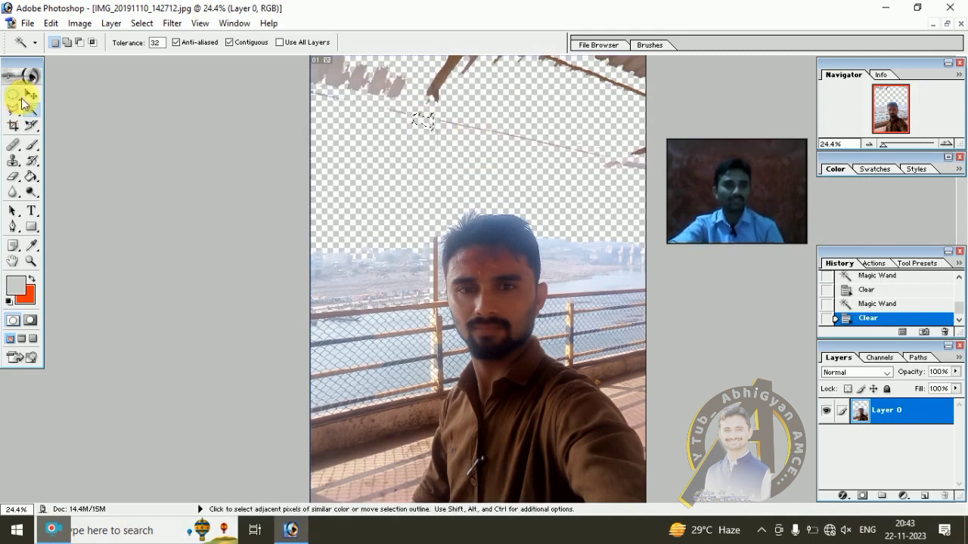
Step: Marquee-select the whole top band above the horizon, delete it, and deselect
drag(14, 95, 72, 96)
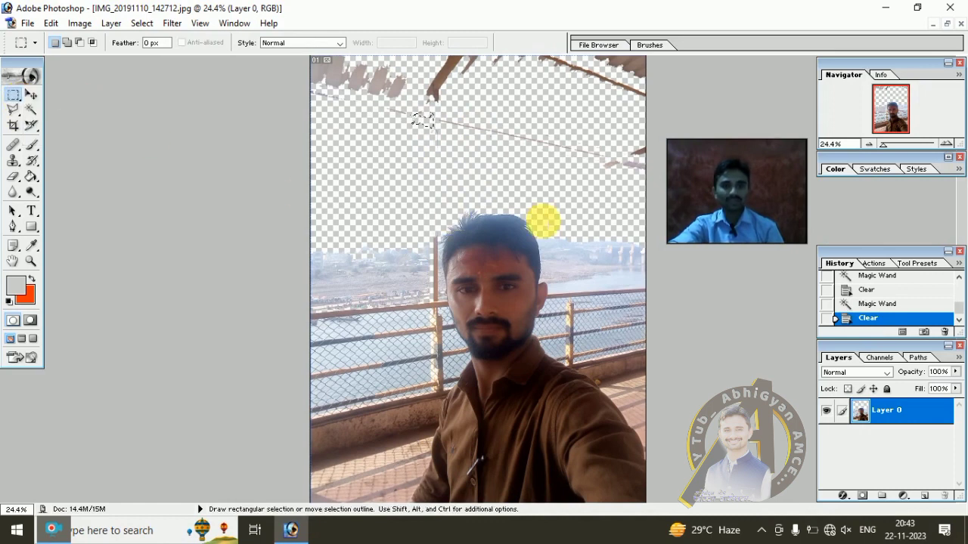
drag(652, 198, 297, 73)
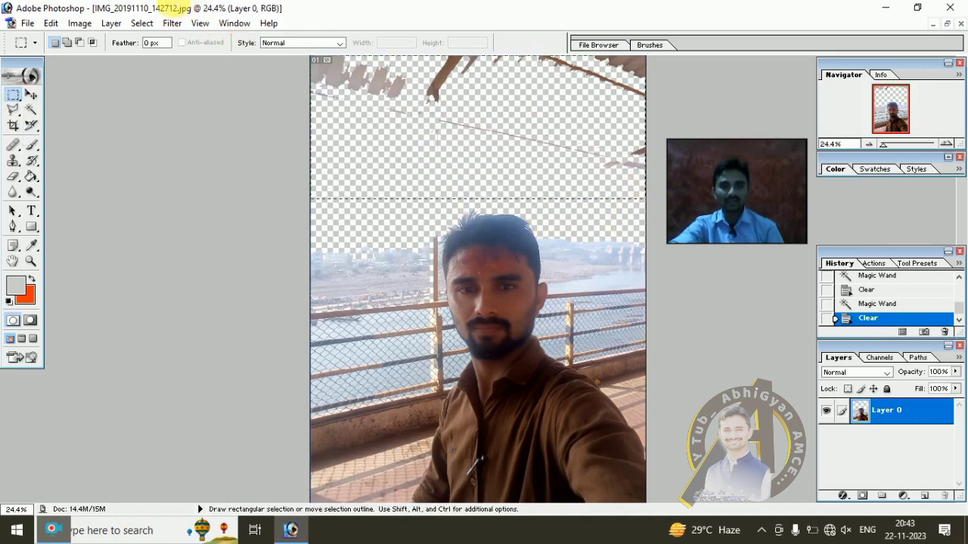
key(Delete)
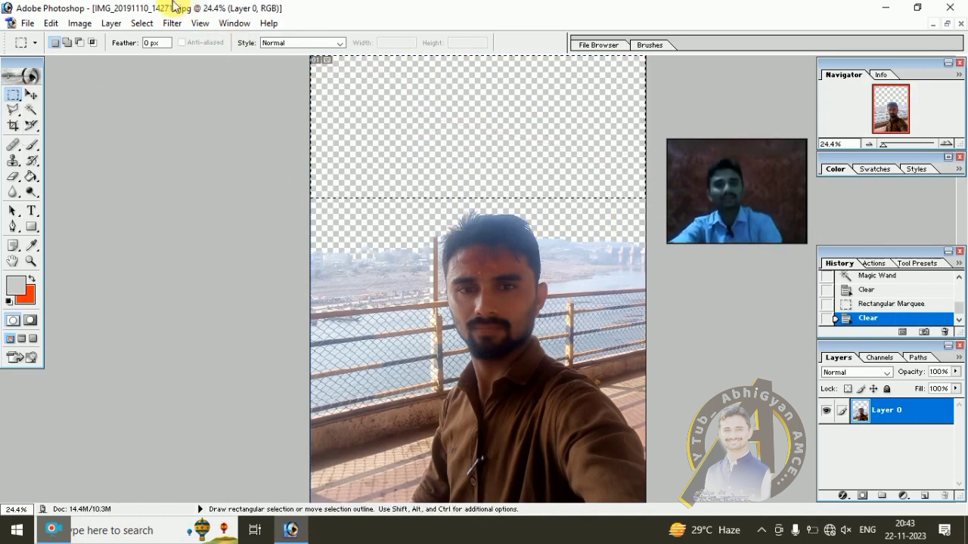
click(422, 306)
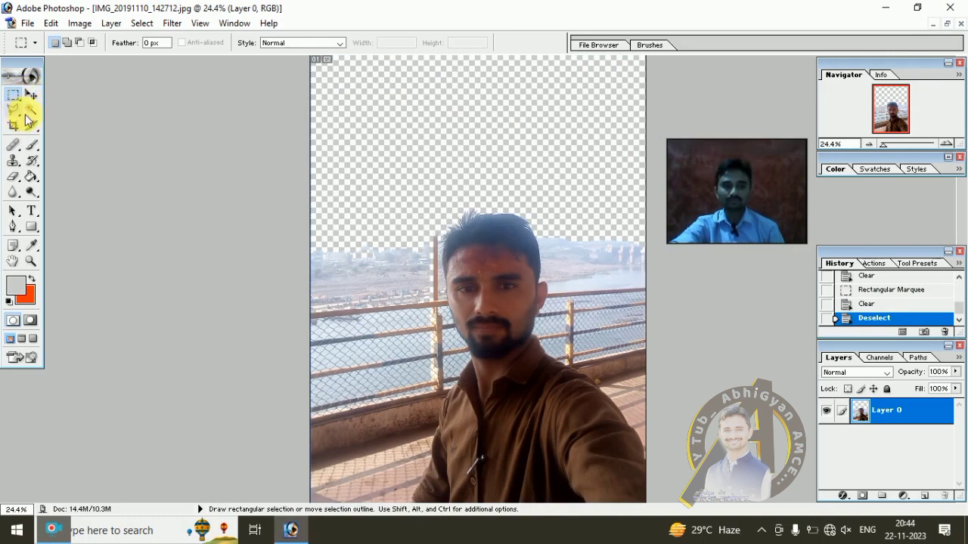
Step: Magic Wand-select the brown shirt, undoing an accidental deletion of it
click(32, 110)
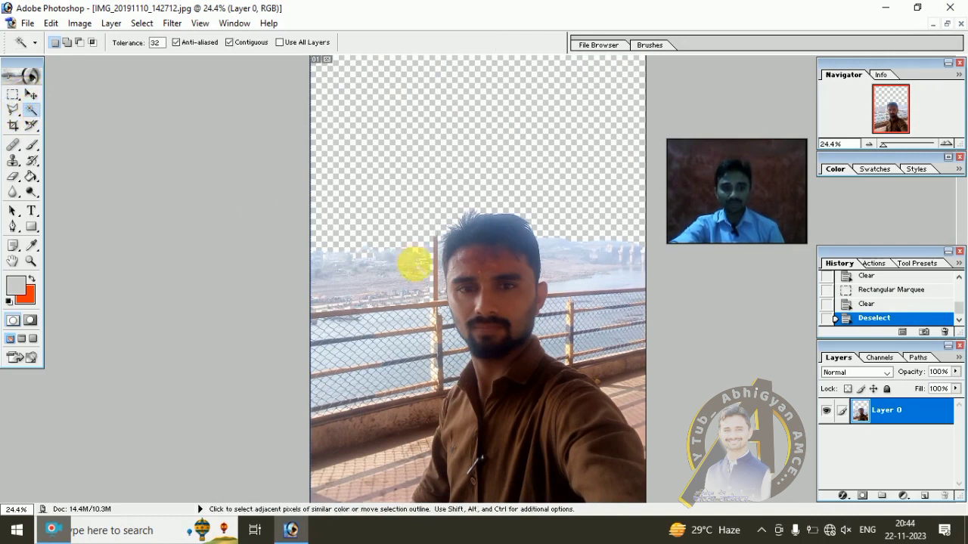
click(472, 443)
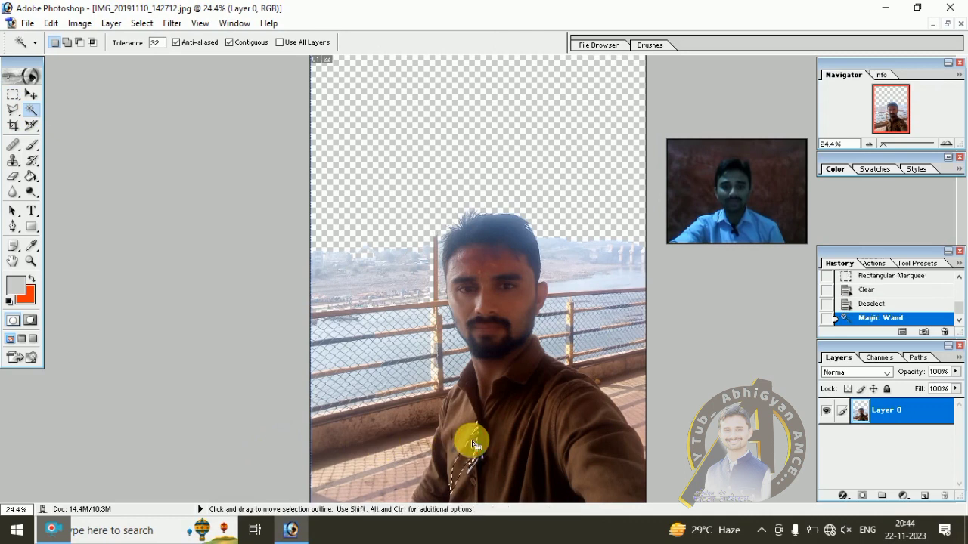
click(613, 466)
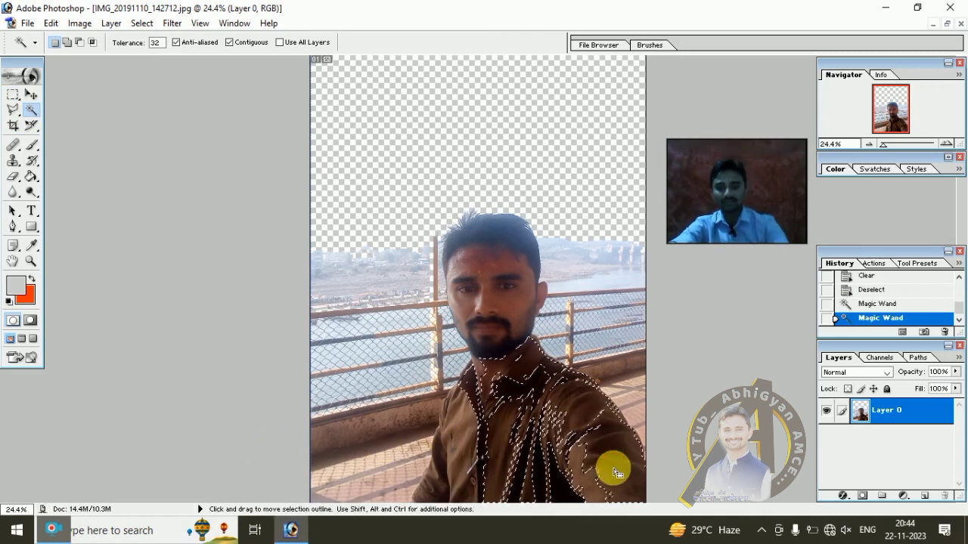
key(Delete)
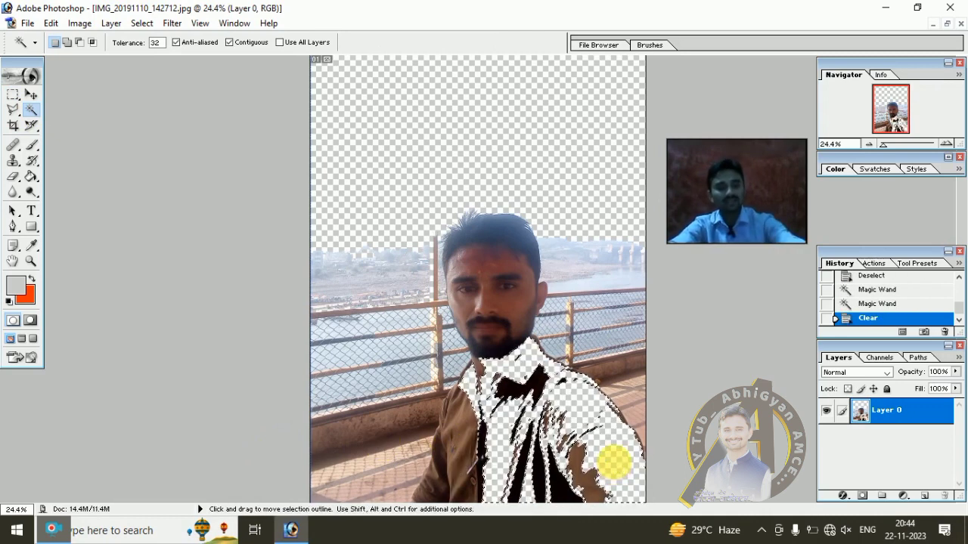
key(ctrl+z)
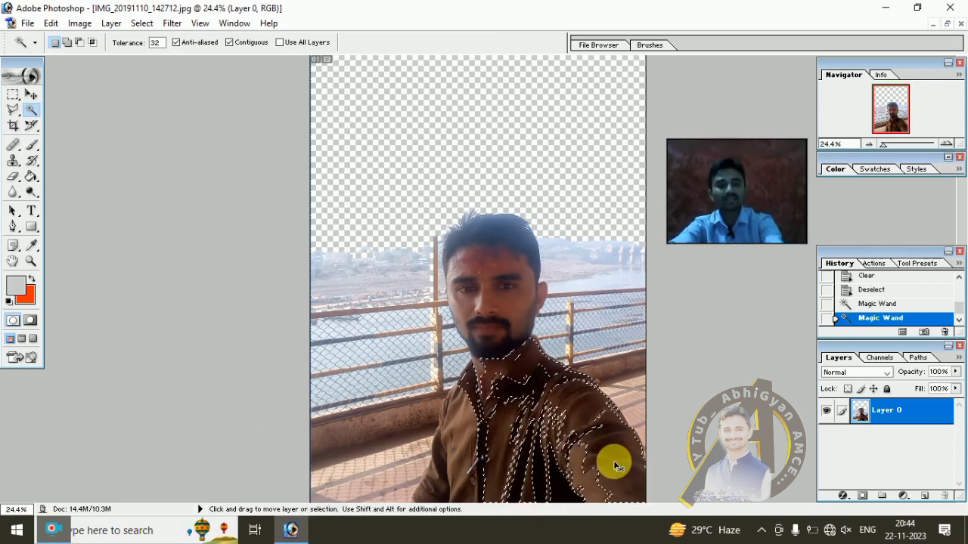
Step: Brighten the selected shirt by raising the Curves line, then deselect
key(ctrl+m)
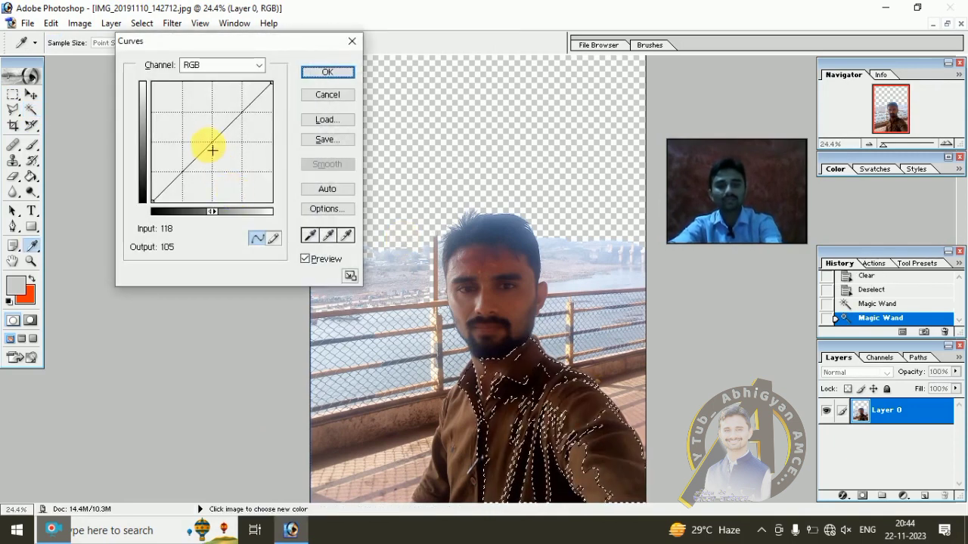
drag(212, 150, 205, 137)
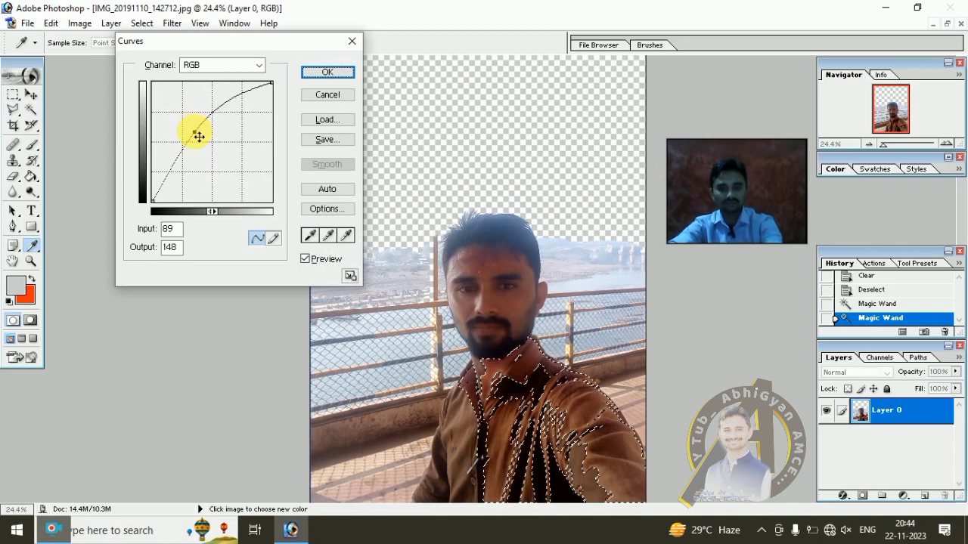
click(326, 73)
key(ctrl+d)
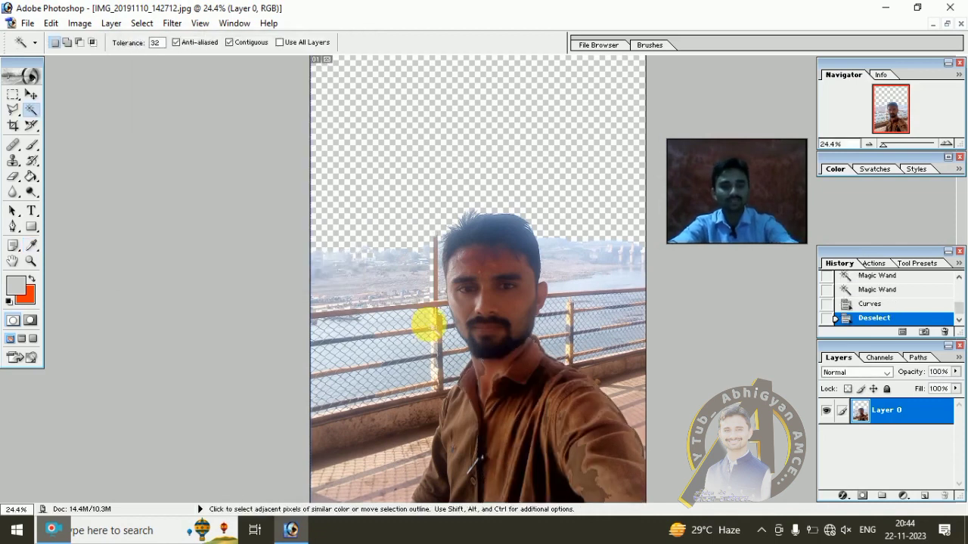
Step: Reselect the shirt, apply a second upward Curves brightening, and deselect
scroll(431, 327, up, 1)
scroll(432, 329, down, 1)
scroll(432, 329, down, 1)
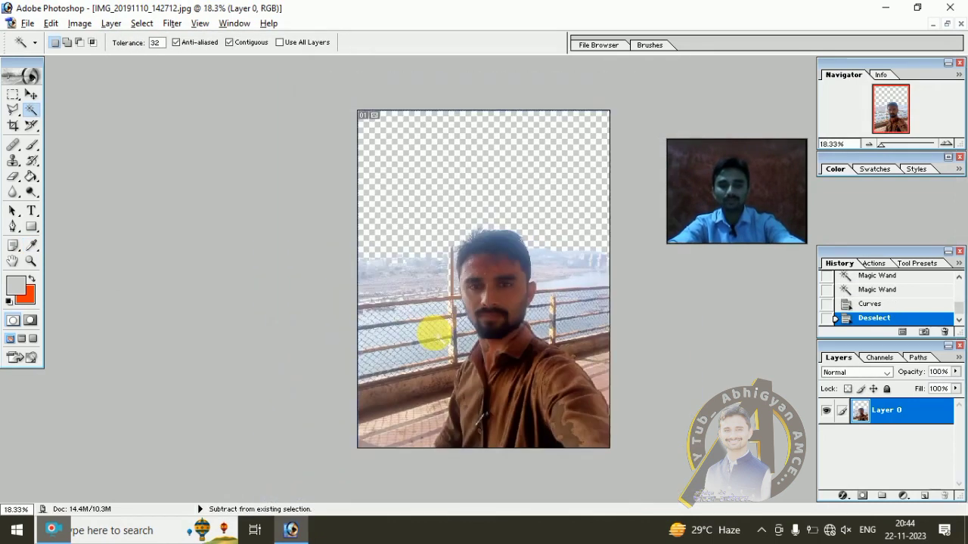
scroll(433, 332, up, 1)
scroll(446, 287, down, 1)
scroll(464, 280, down, 1)
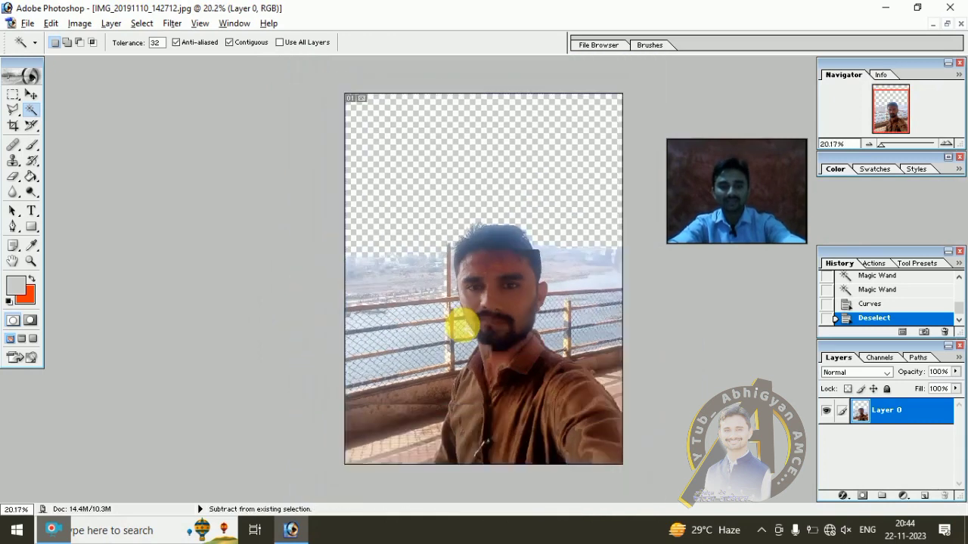
scroll(460, 324, up, 1)
scroll(462, 328, up, 2)
drag(460, 330, 453, 75)
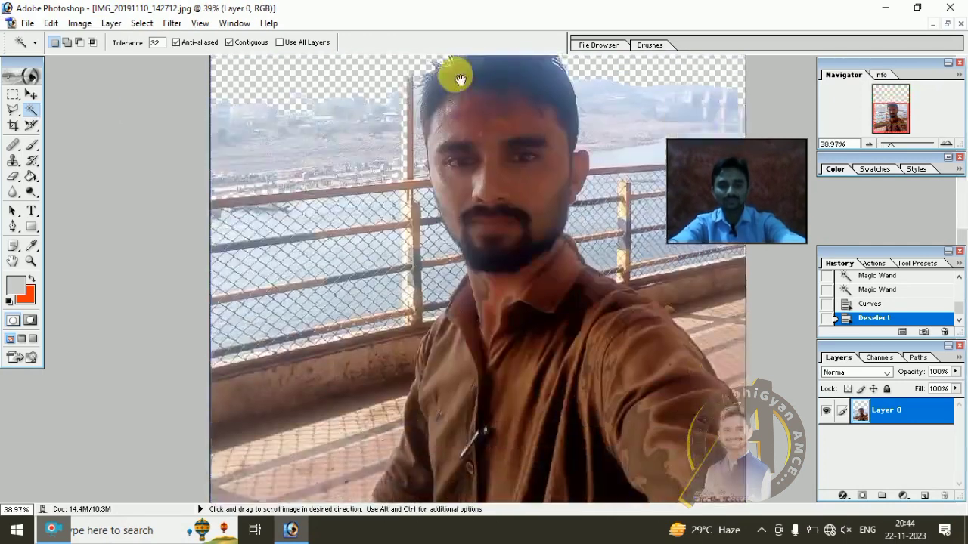
scroll(481, 303, up, 1)
scroll(492, 354, up, 2)
key(alt+space)
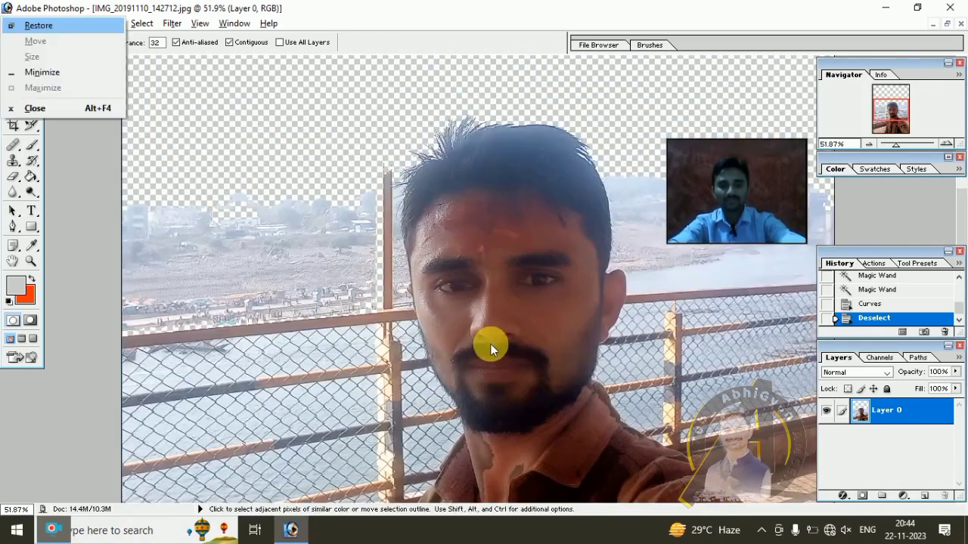
scroll(492, 344, down, 1)
scroll(490, 344, down, 5)
click(483, 352)
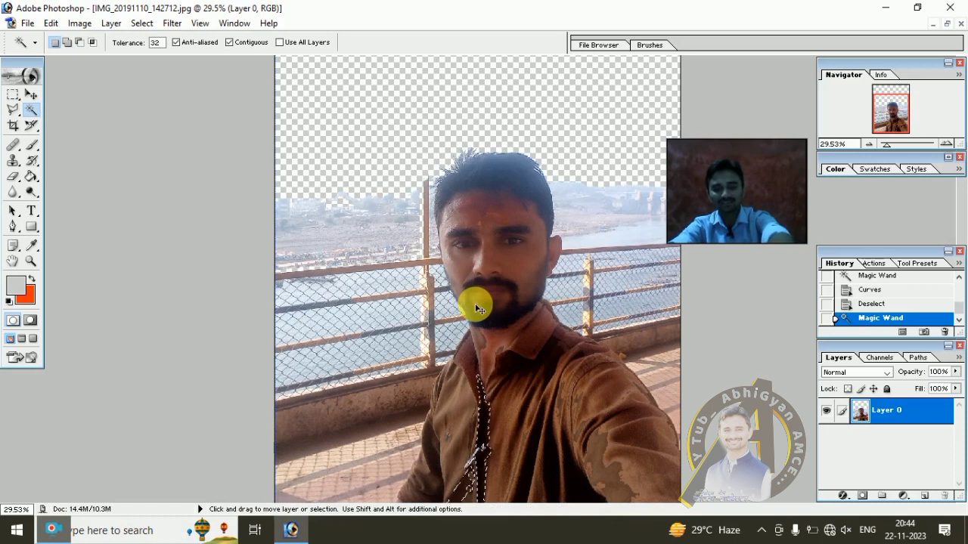
key(ctrl+m)
mouse_move(214, 140)
mouse_down()
mouse_move(217, 176)
mouse_move(192, 128)
mouse_up()
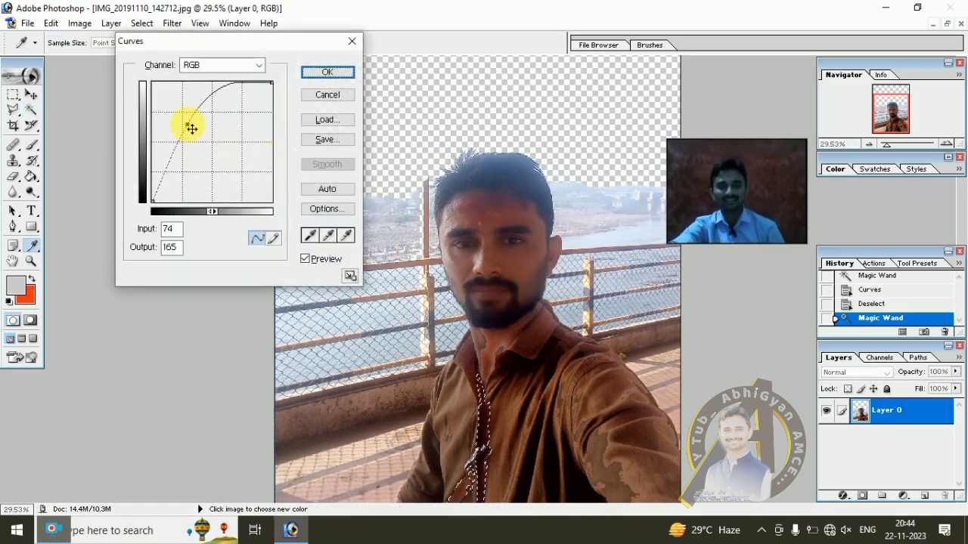
click(326, 74)
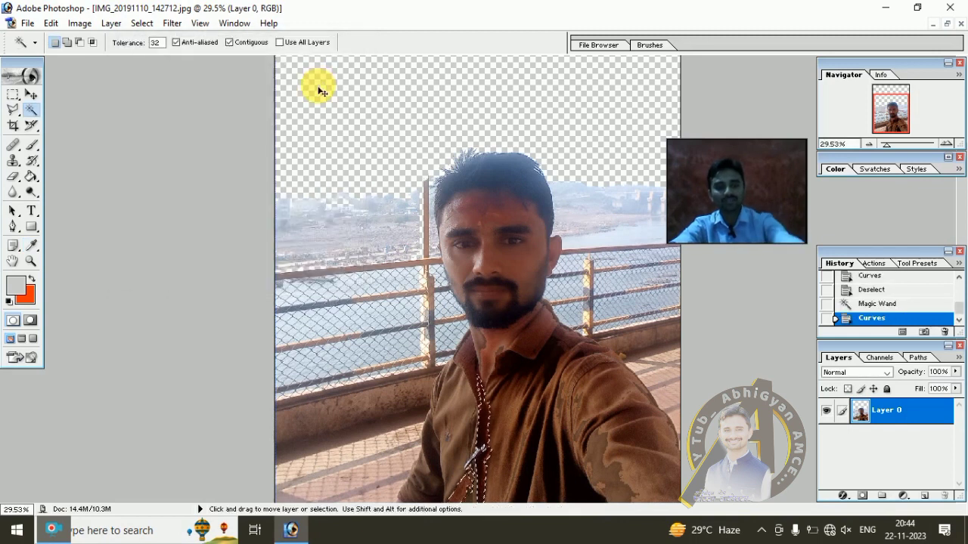
key(ctrl+d)
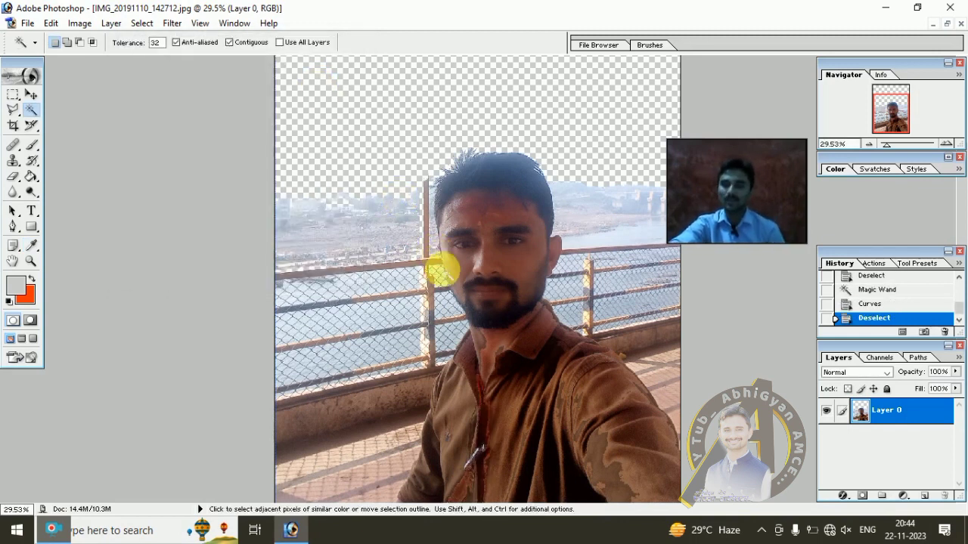
Step: Crop tightly around the man's head and shoulders, then zoom to fit the window
click(15, 128)
drag(297, 113, 685, 525)
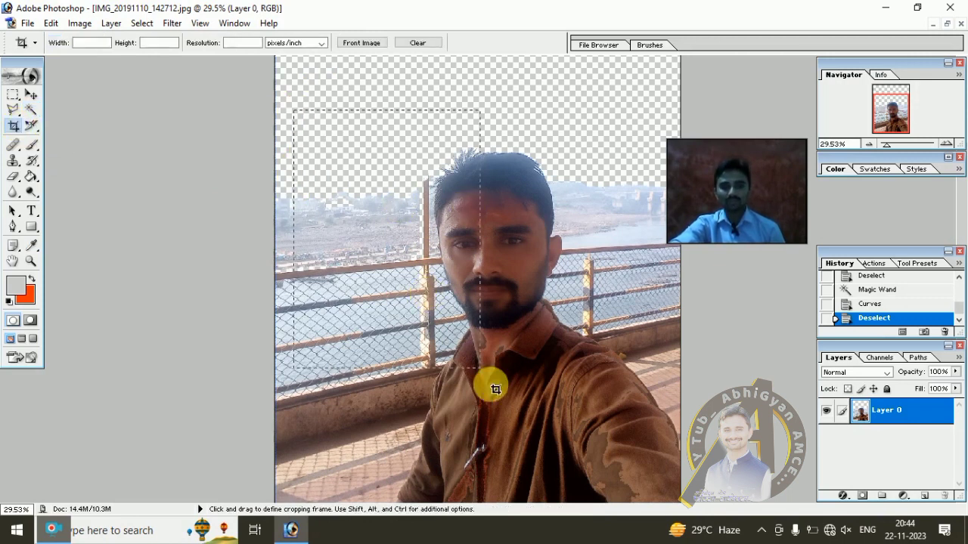
mouse_move(294, 307)
mouse_down()
mouse_move(397, 338)
mouse_move(386, 338)
mouse_up()
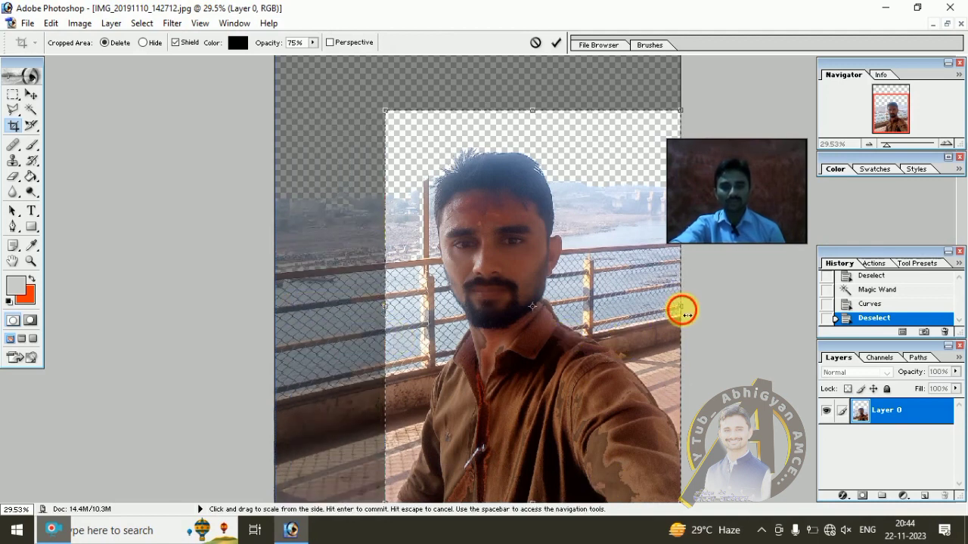
drag(687, 303, 624, 355)
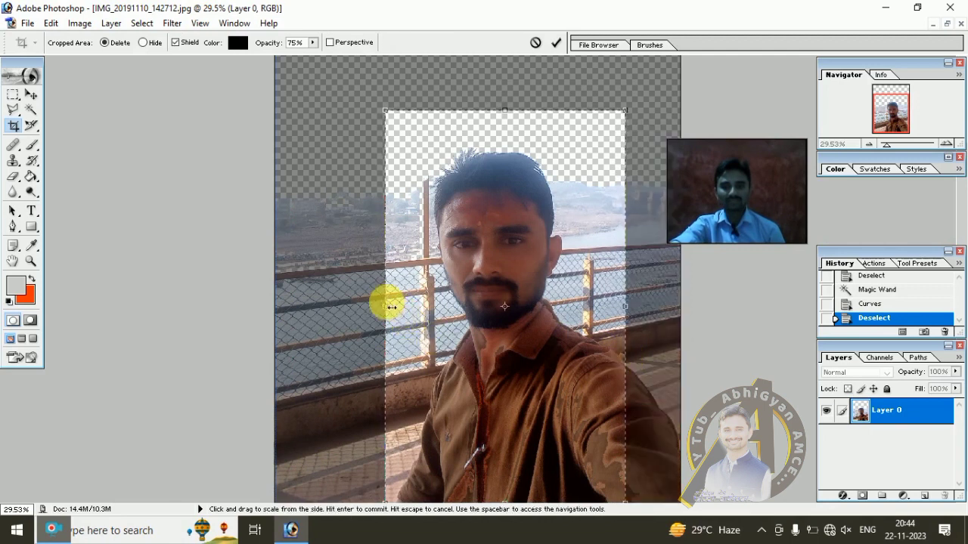
mouse_move(386, 317)
mouse_down()
mouse_move(417, 337)
mouse_move(398, 338)
mouse_up()
drag(511, 118, 511, 146)
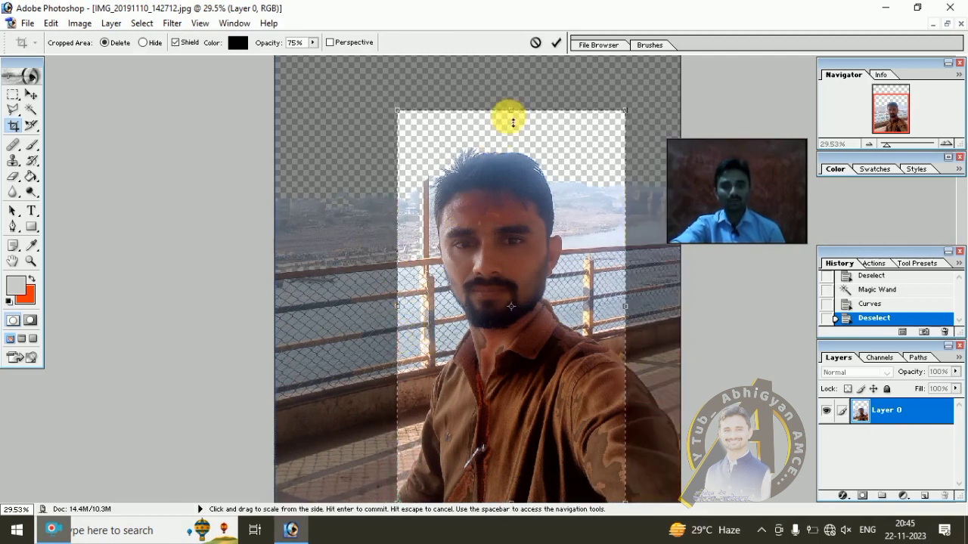
drag(541, 466, 488, 309)
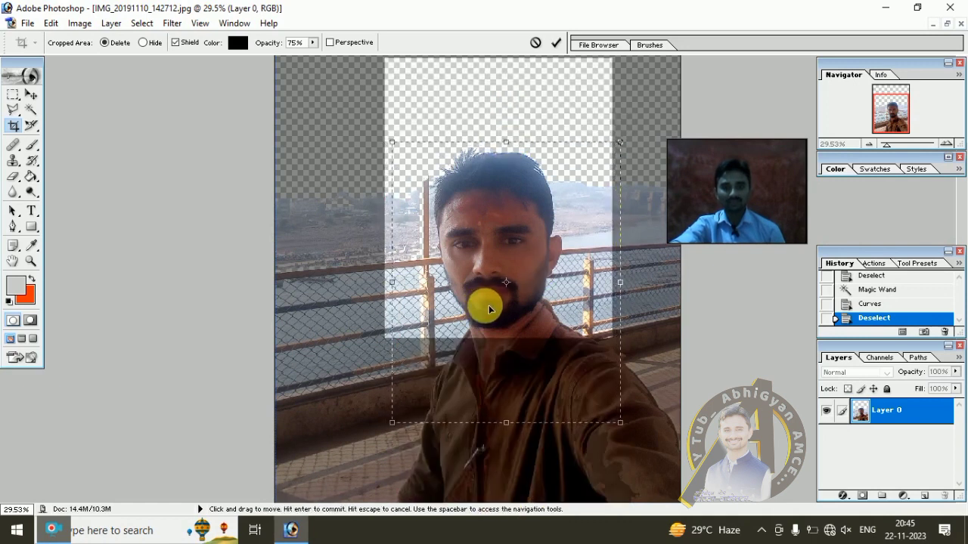
click(556, 43)
key(ctrl+0)
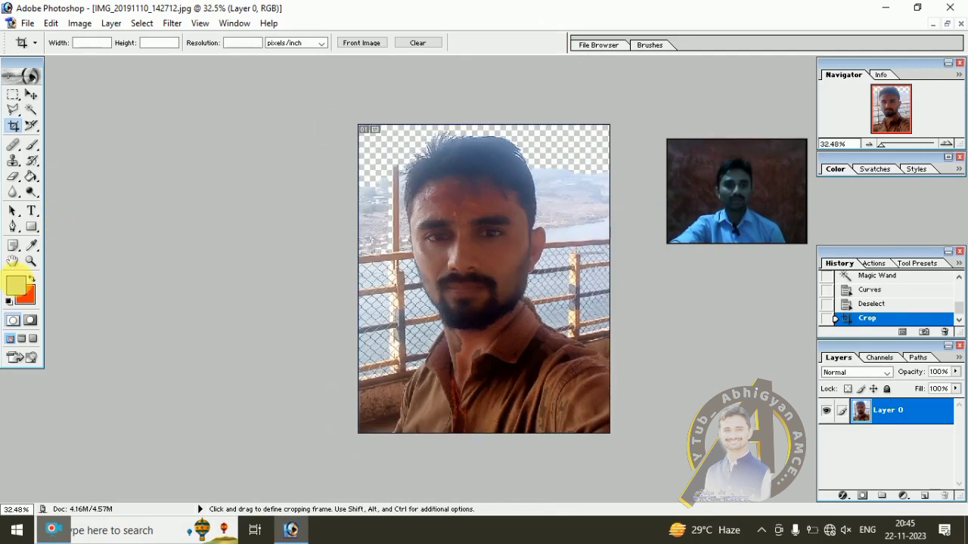
Step: Set the foreground to light grey and bucket-fill the transparent background with it
click(15, 284)
click(622, 169)
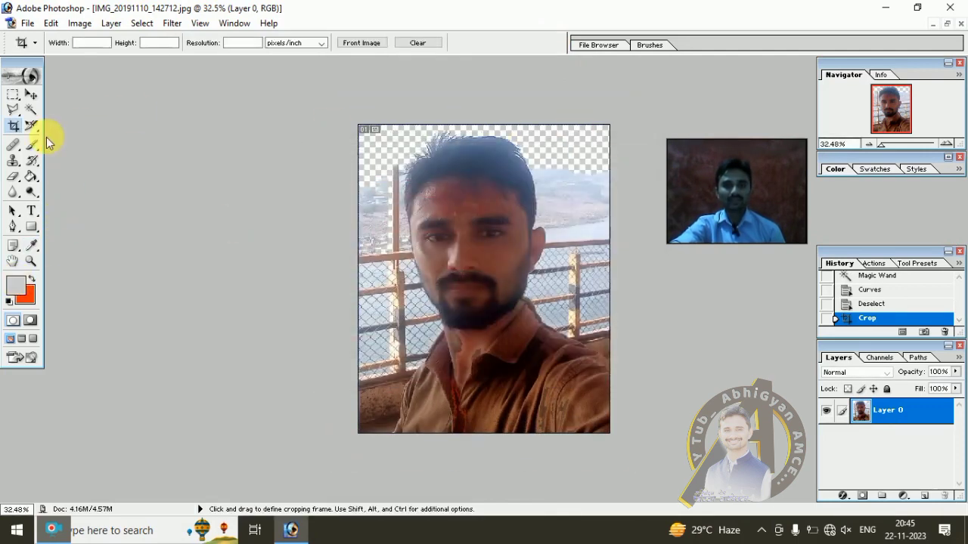
click(31, 176)
click(557, 141)
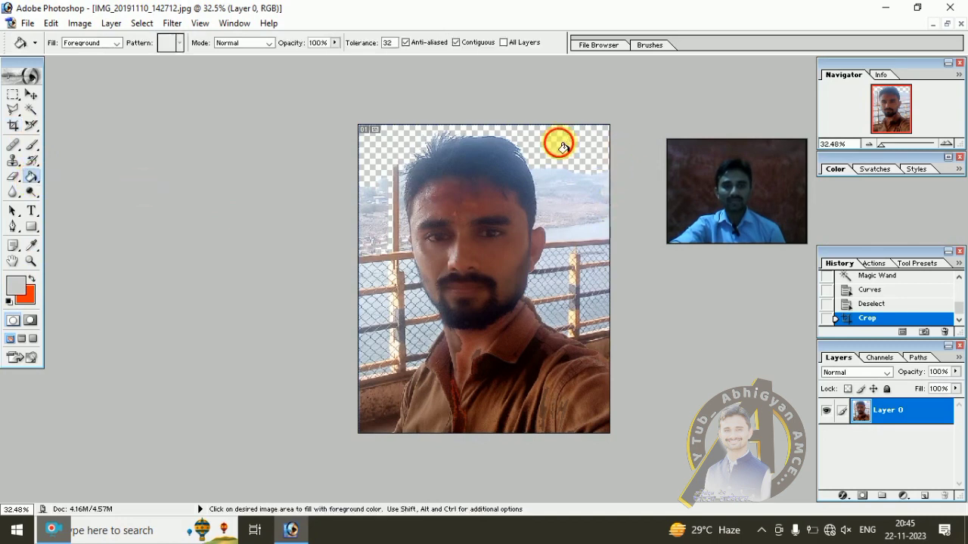
click(606, 235)
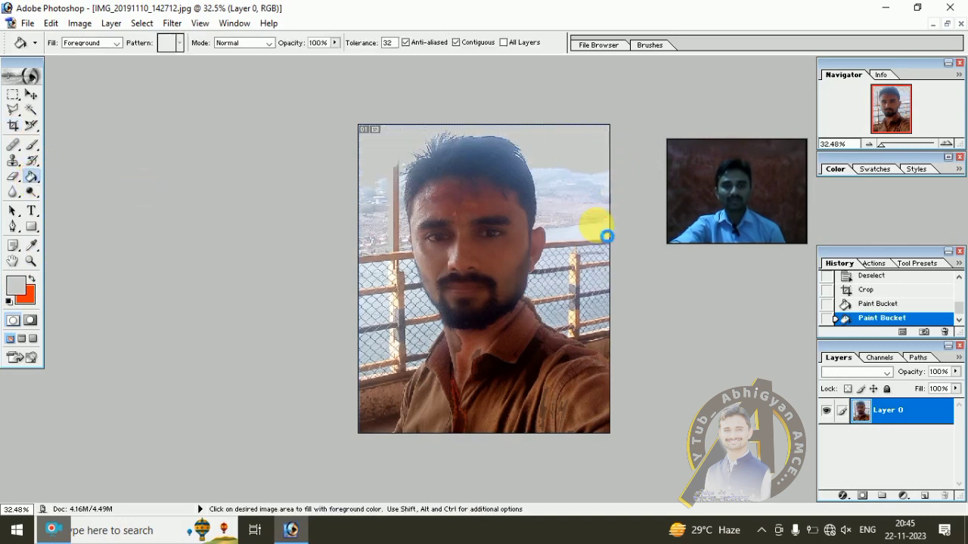
Step: Fill the sky and fence patches left and right of the head light grey
click(388, 237)
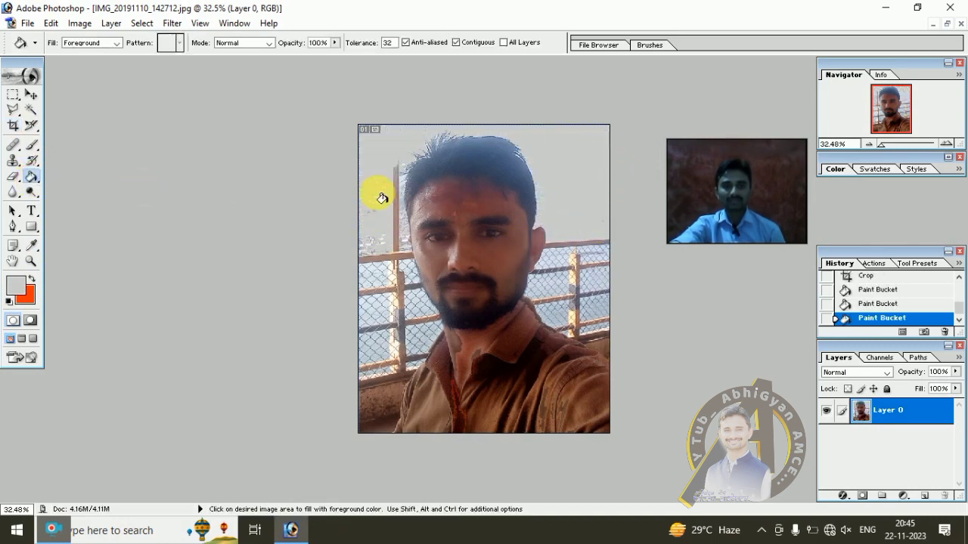
click(395, 320)
click(574, 303)
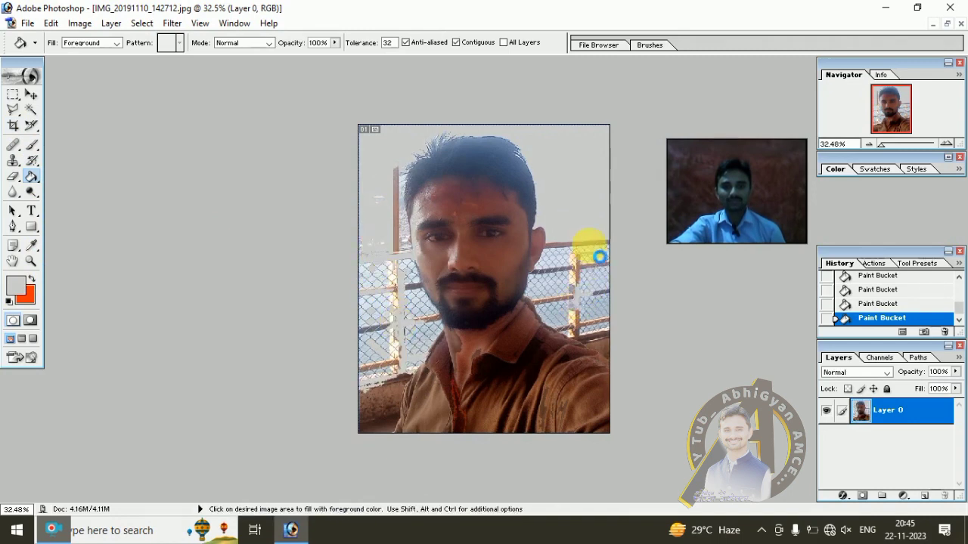
click(579, 241)
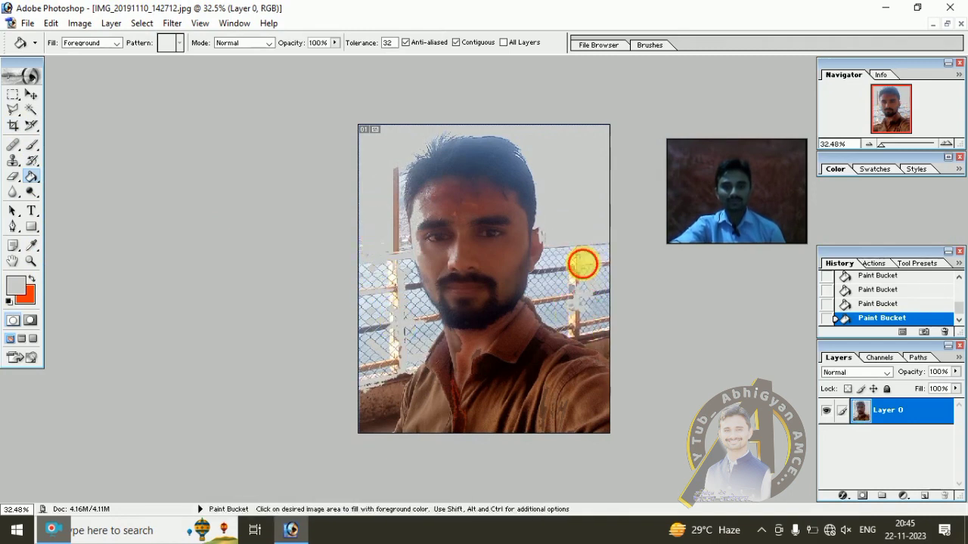
click(396, 237)
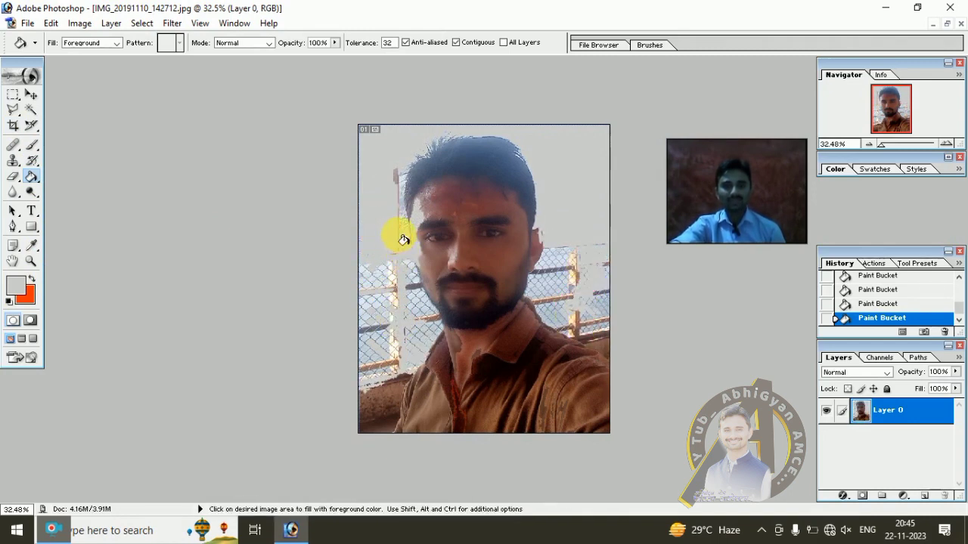
click(400, 179)
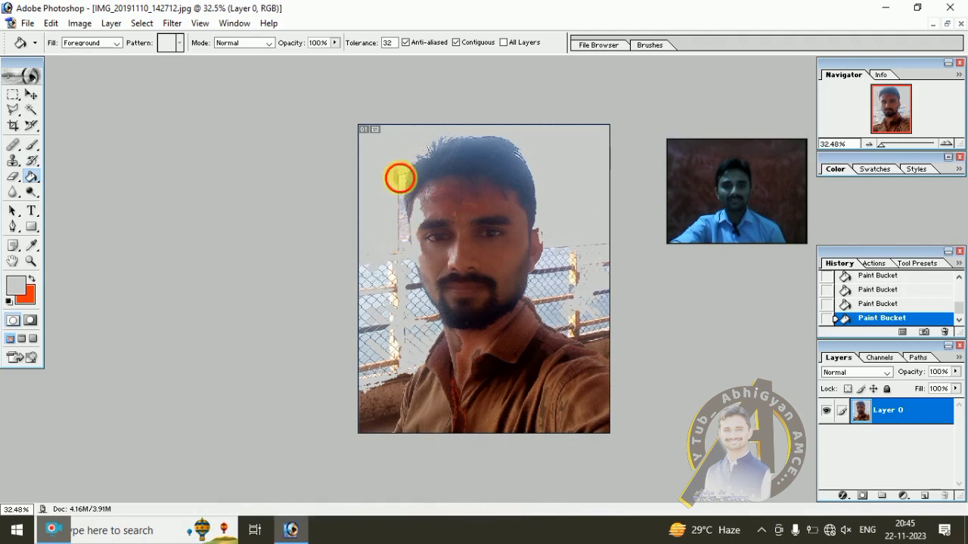
click(36, 129)
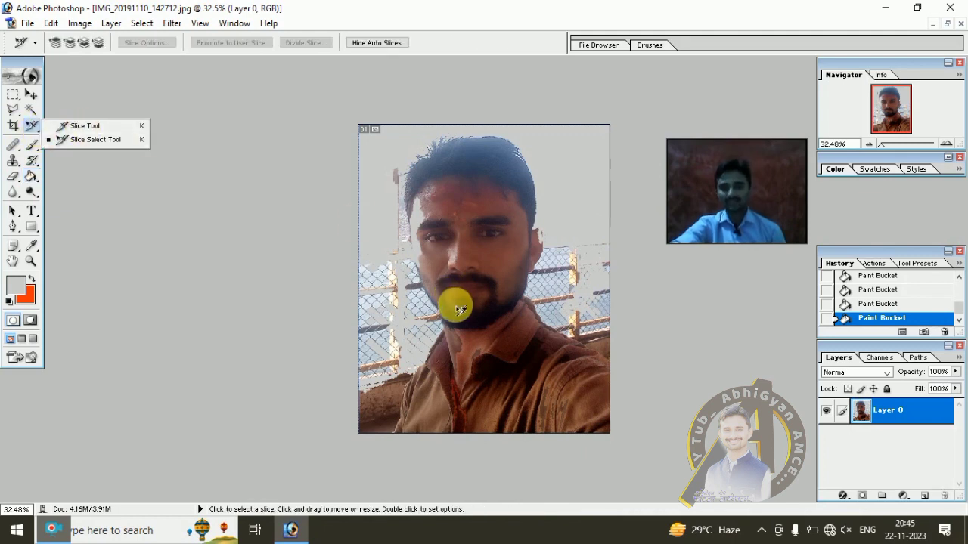
click(151, 212)
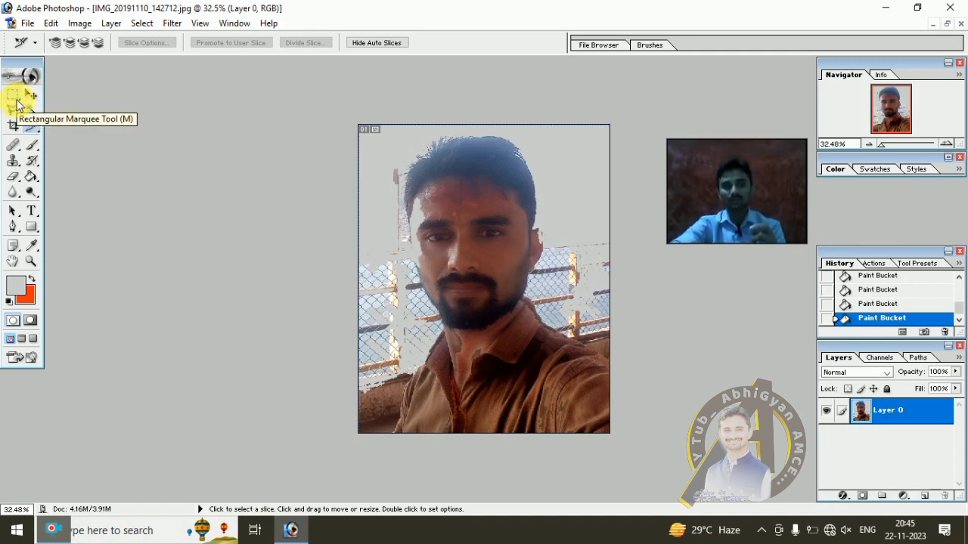
click(15, 99)
click(136, 177)
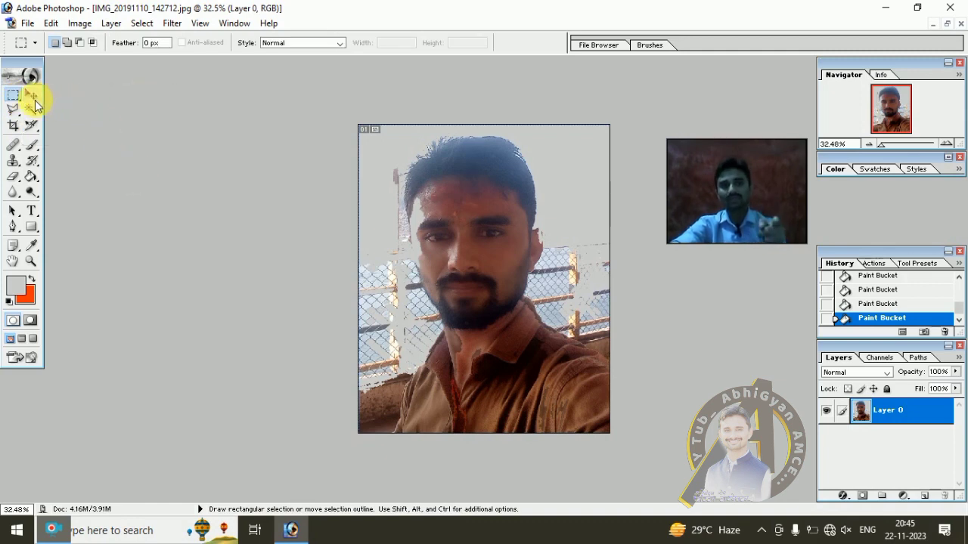
click(33, 100)
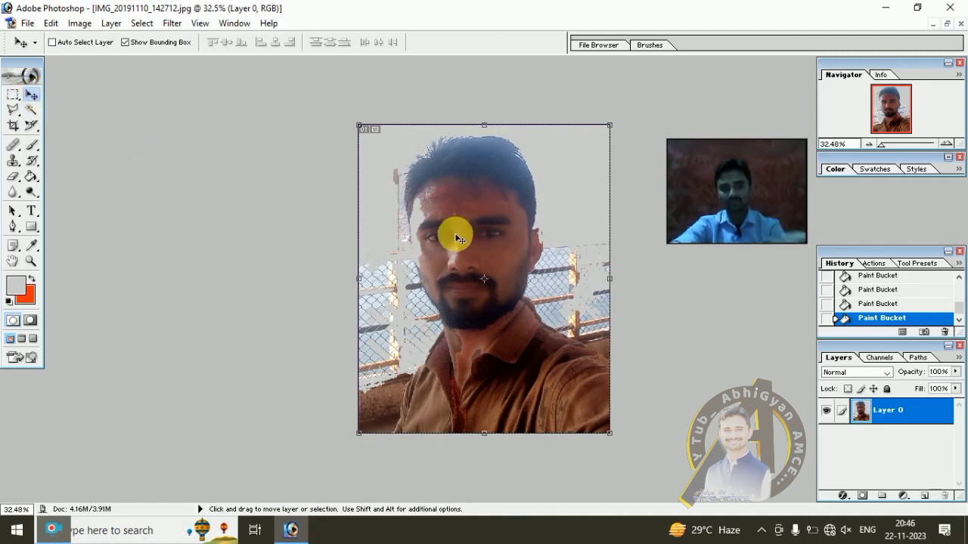
click(15, 125)
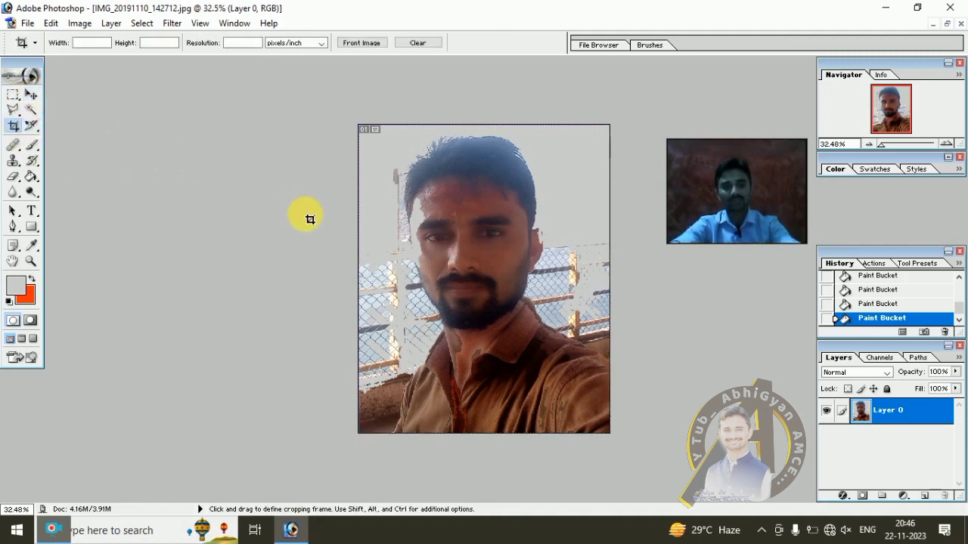
Step: Nudge the photo layer down slightly and recrop to trim thin left and top strips
key(v)
drag(449, 227, 451, 232)
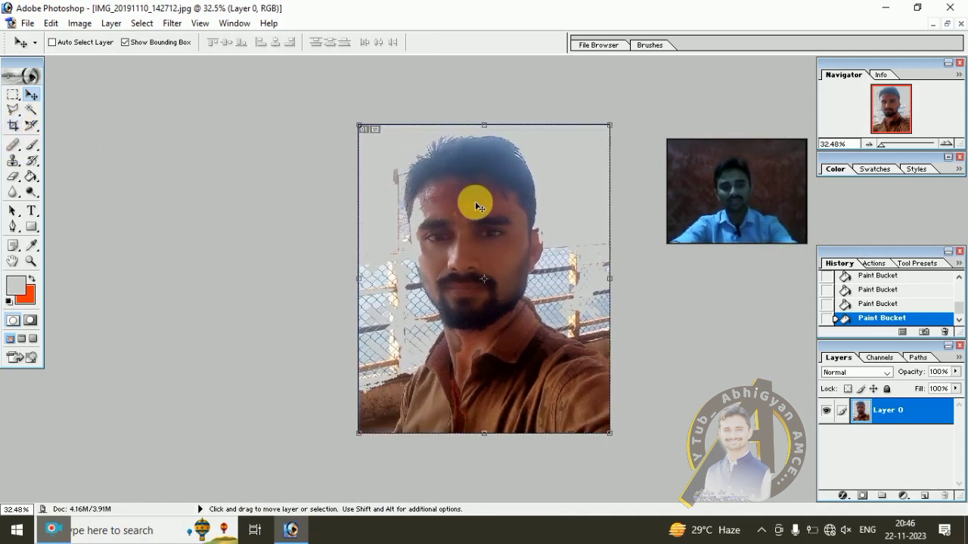
key(c)
mouse_move(359, 133)
mouse_down()
mouse_move(549, 293)
mouse_move(602, 444)
mouse_move(593, 448)
mouse_up()
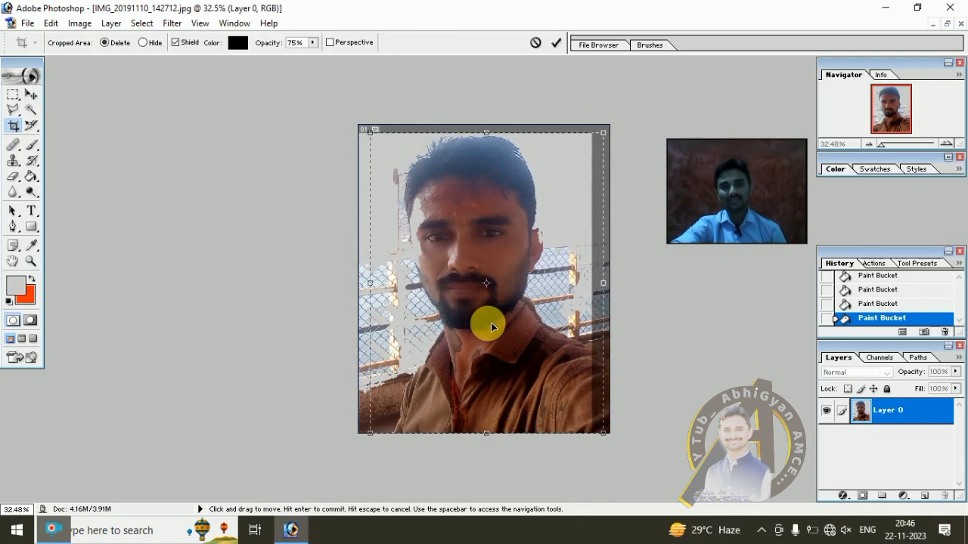
drag(486, 325, 492, 325)
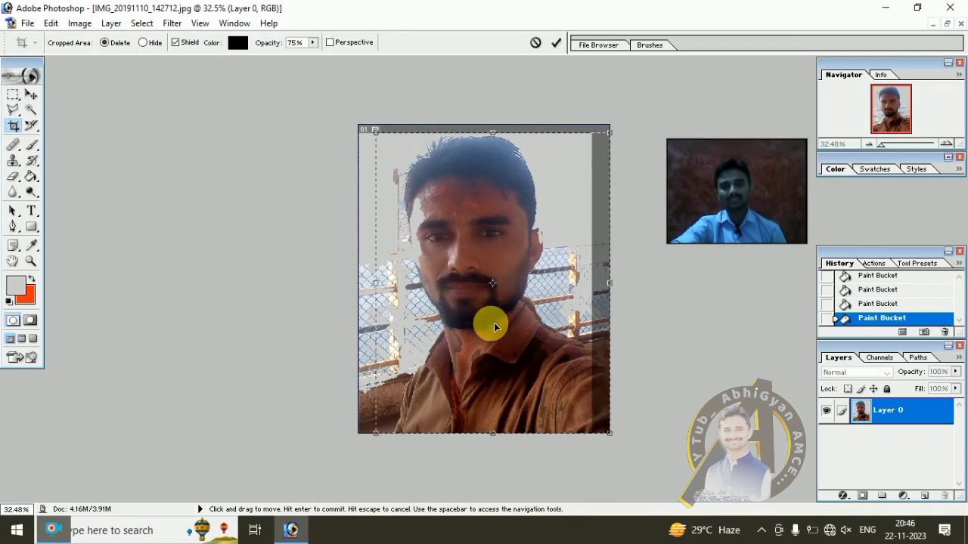
click(556, 44)
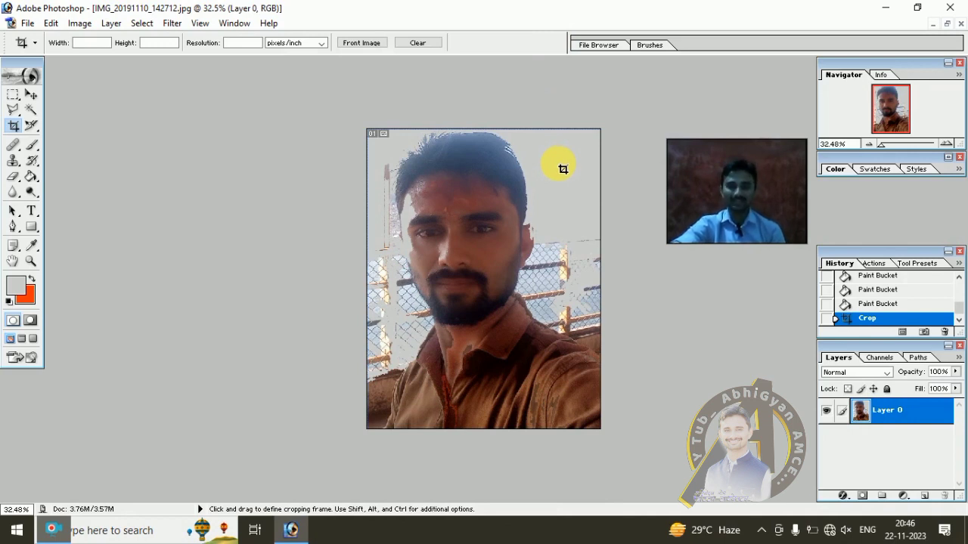
key(ctrl+0)
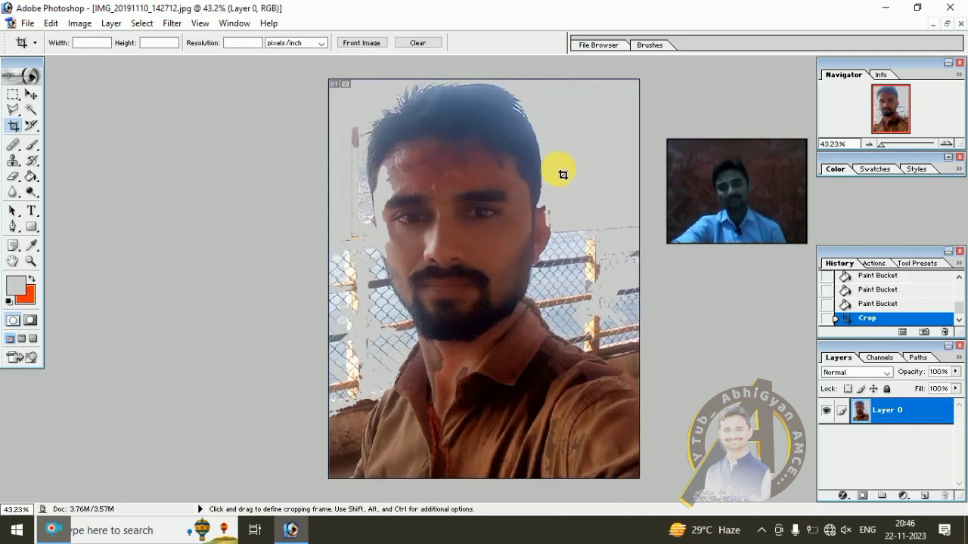